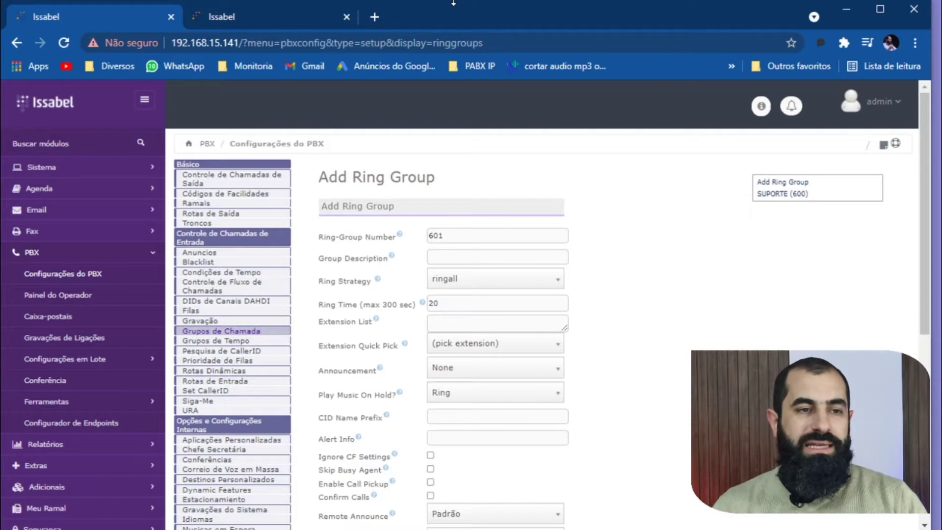
Open the first confirmation URA in the URA list and examine its DTMF options and IVR entries.
click(191, 411)
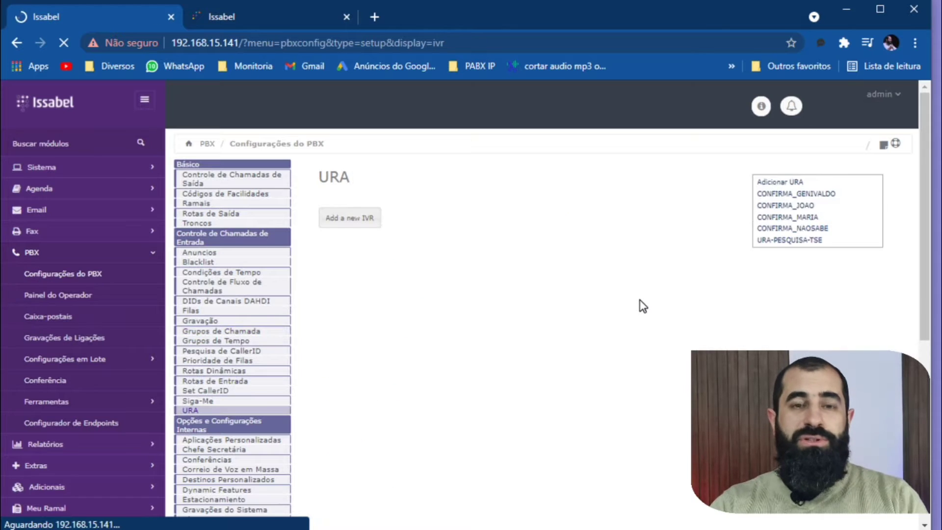
click(808, 194)
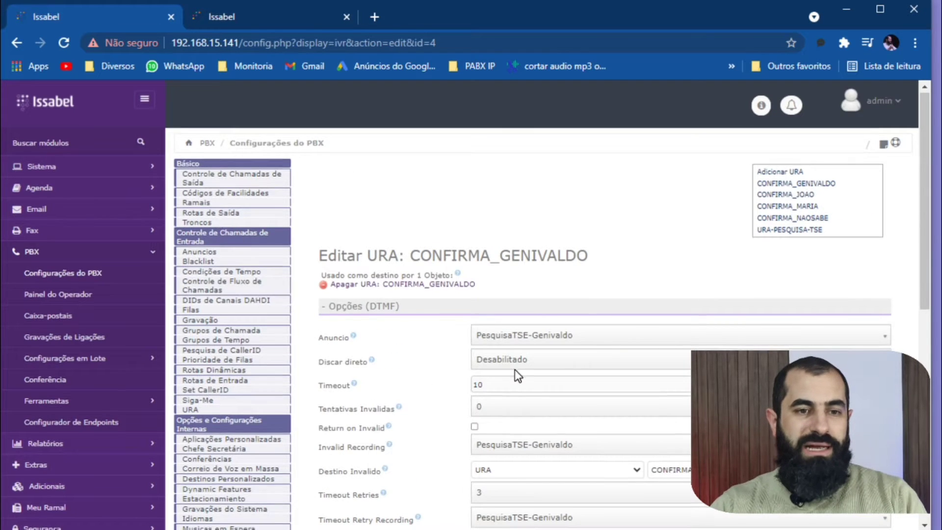
scroll(514, 369, down, 9)
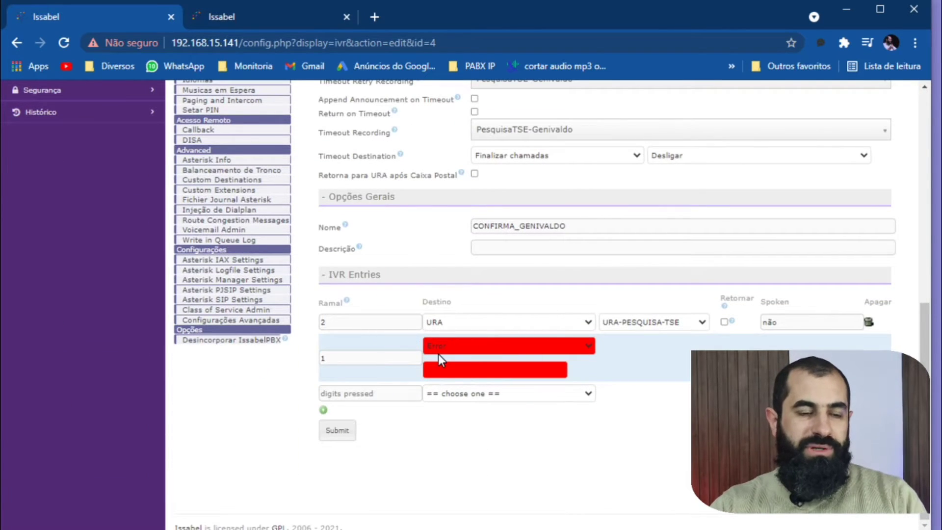
scroll(434, 350, up, 10)
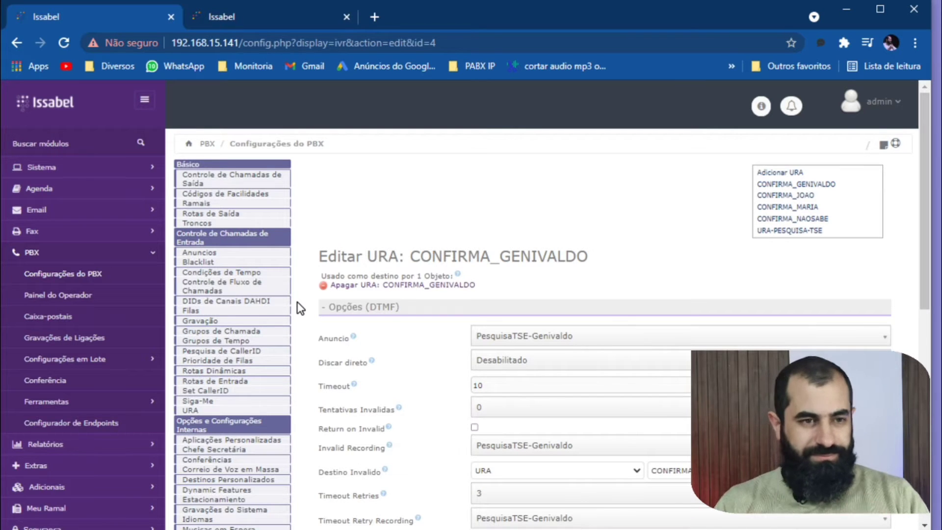
Open the SUPORTE (600) ring group and examine its number and group description.
click(229, 331)
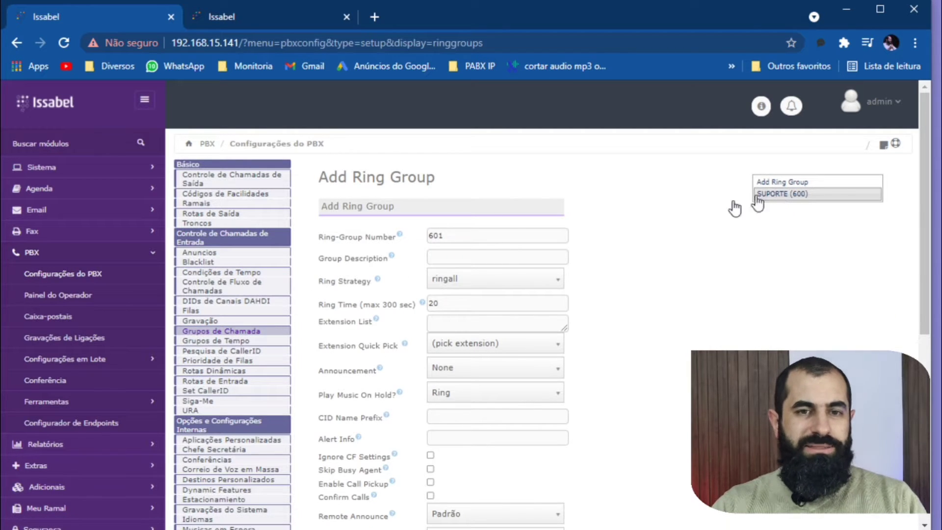
click(792, 194)
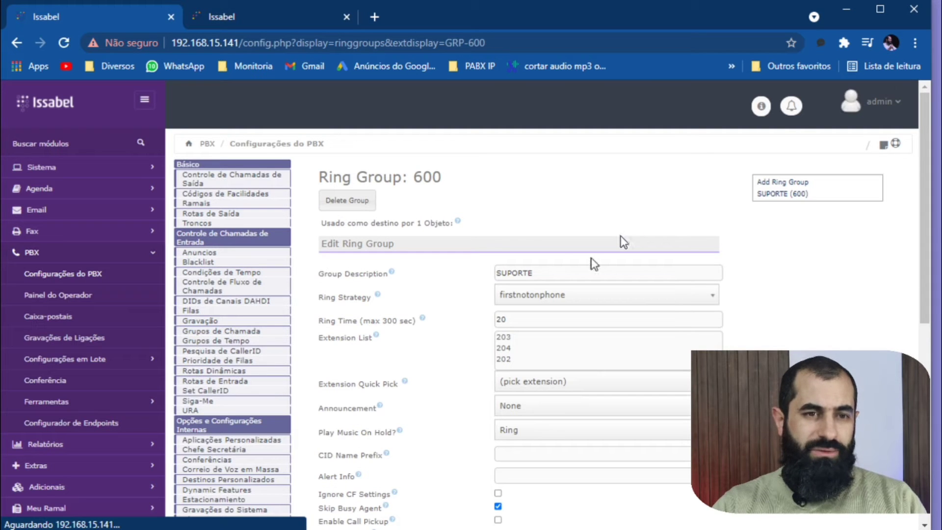
drag(450, 185, 416, 180)
click(486, 185)
click(416, 180)
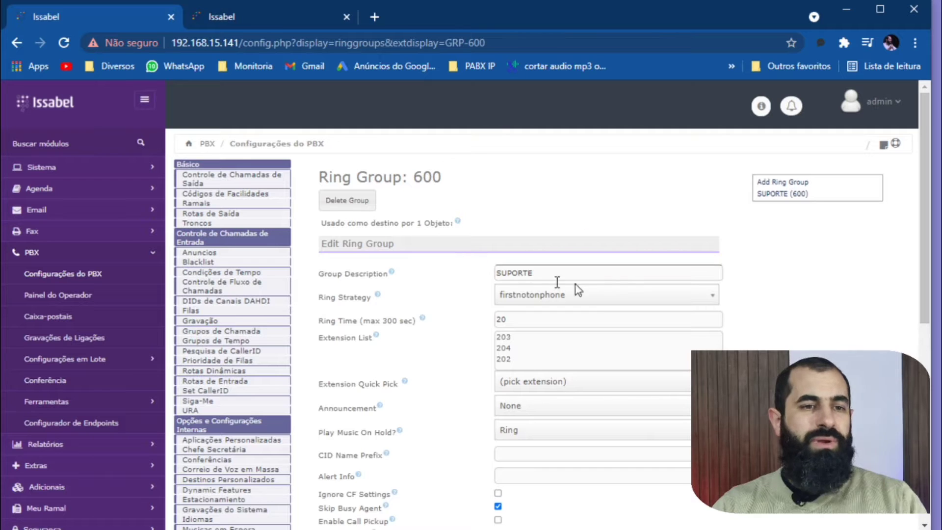
double_click(585, 274)
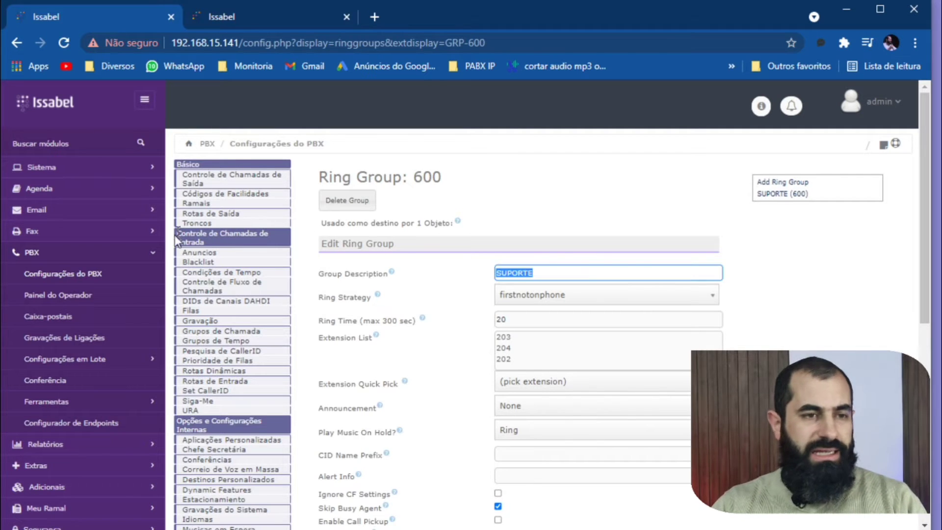
Start a new ring group numbered 601 and set its group description to COMERCIAL.
click(780, 183)
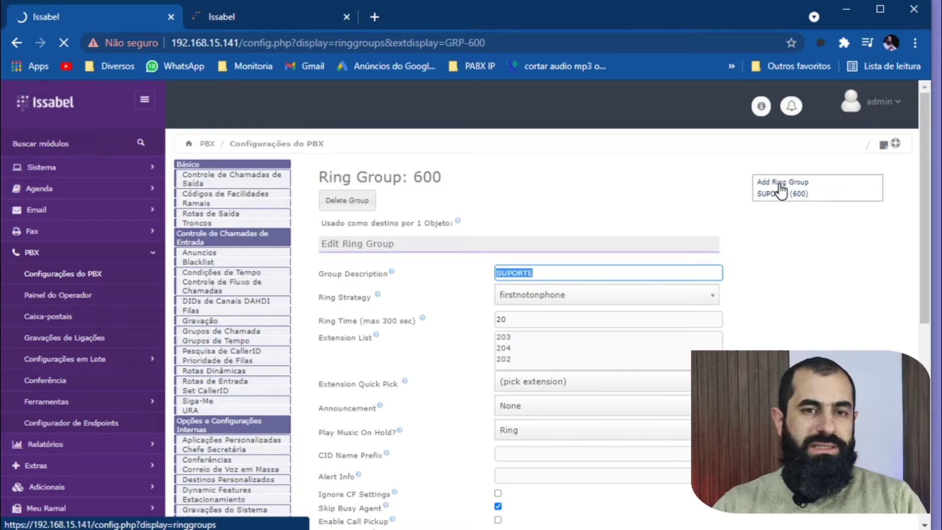
click(464, 236)
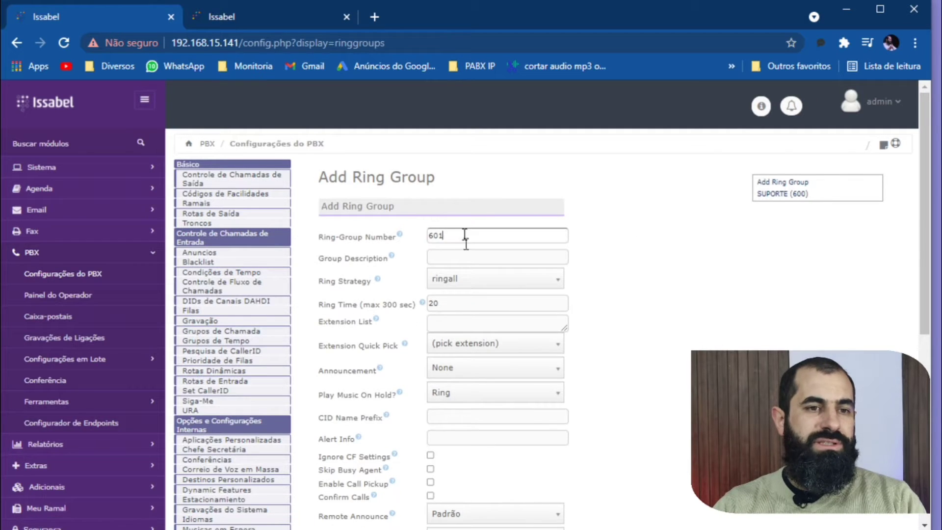
click(469, 257)
click(482, 236)
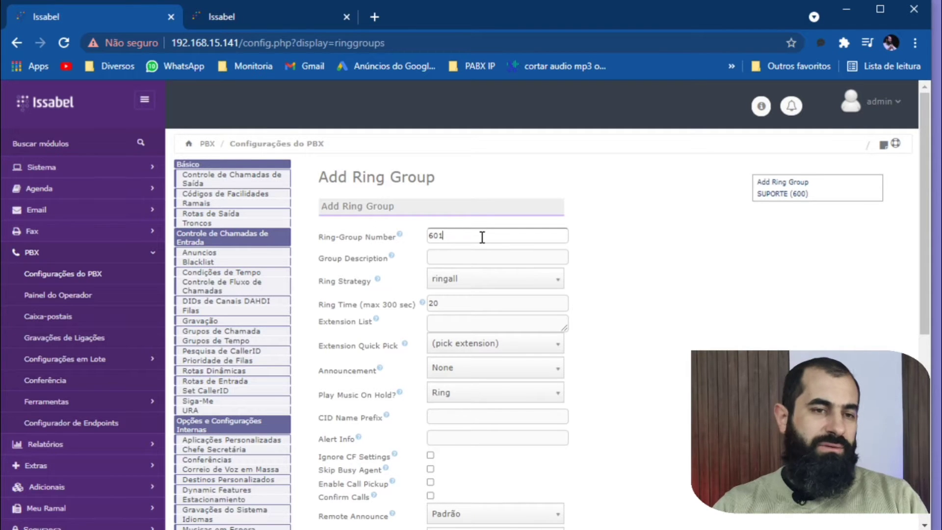
click(469, 255)
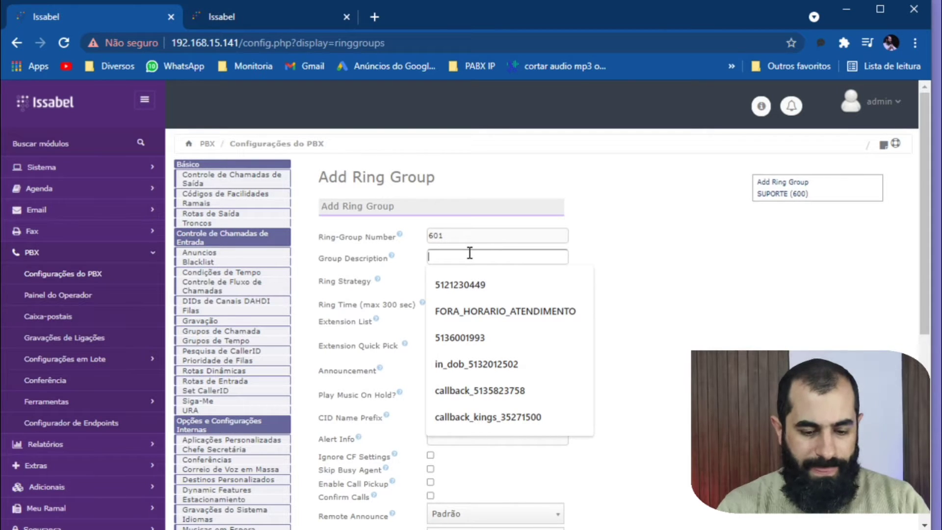
text(COMERCIALC)
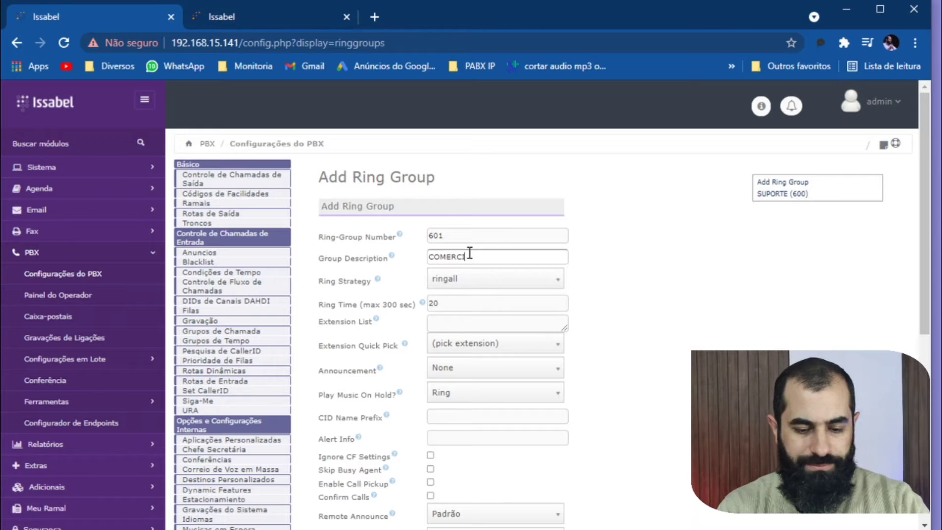
key(BackSpace)
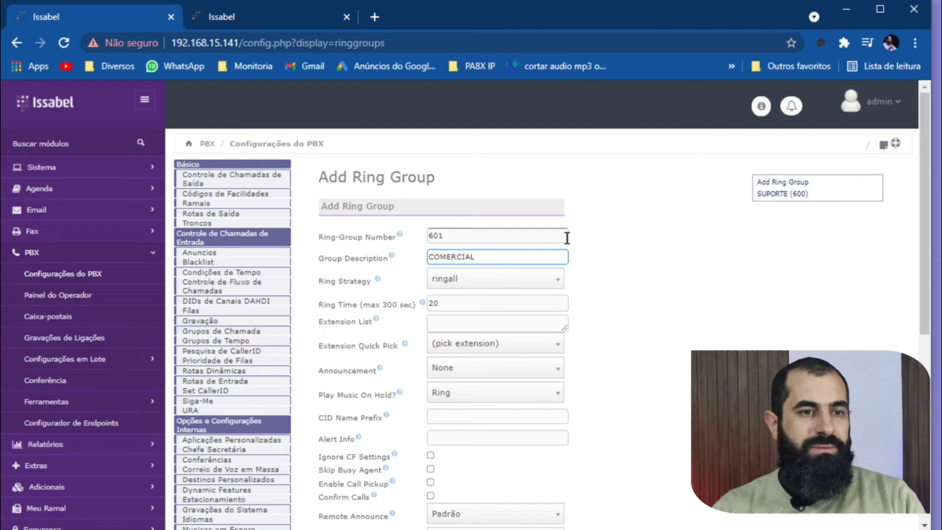
Choose the ringall ring strategy and set the ring time to 16 seconds.
click(480, 279)
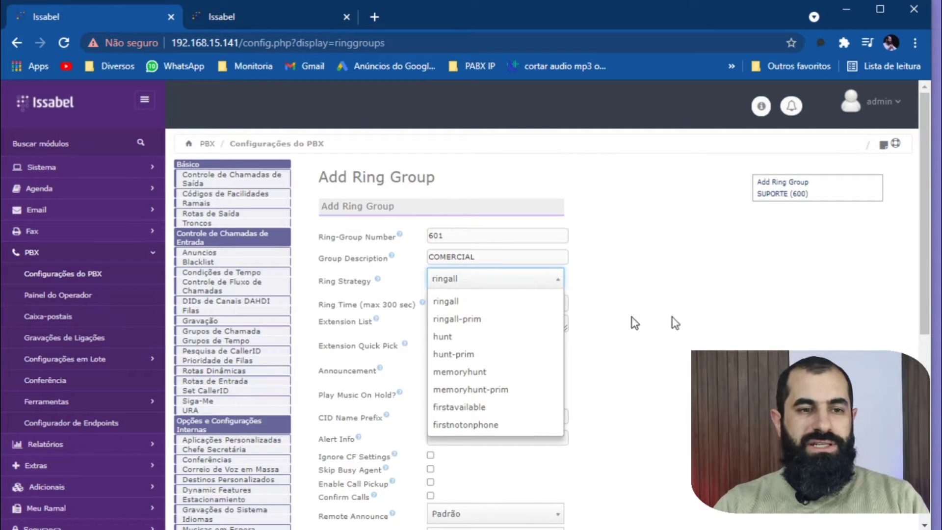
click(518, 307)
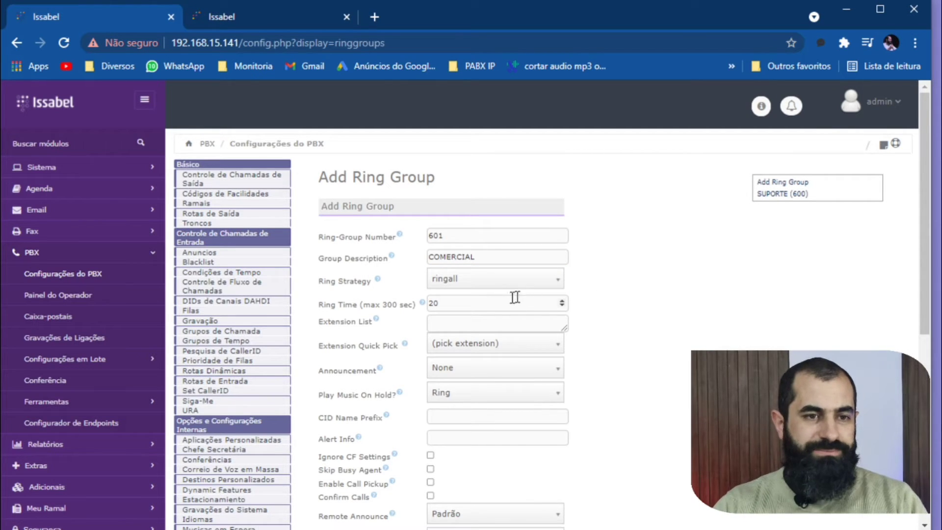
click(484, 300)
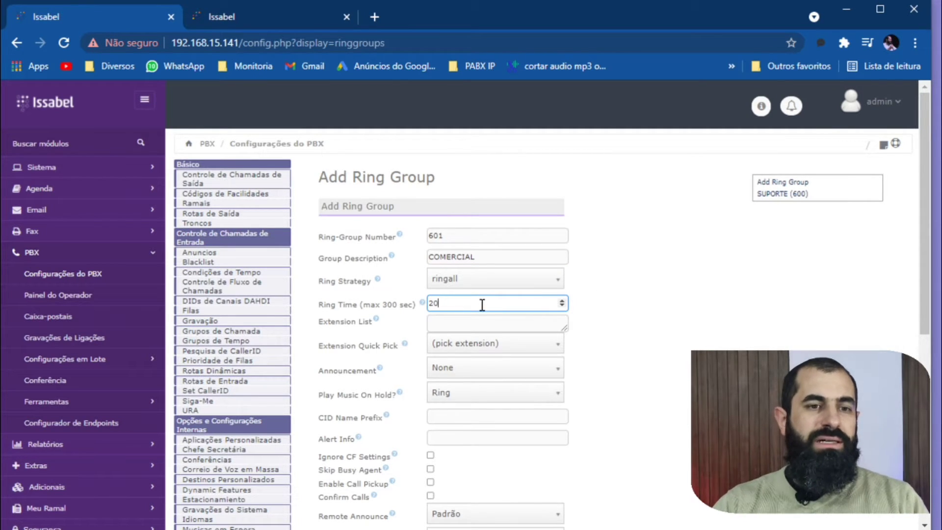
double_click(482, 304)
text(15)
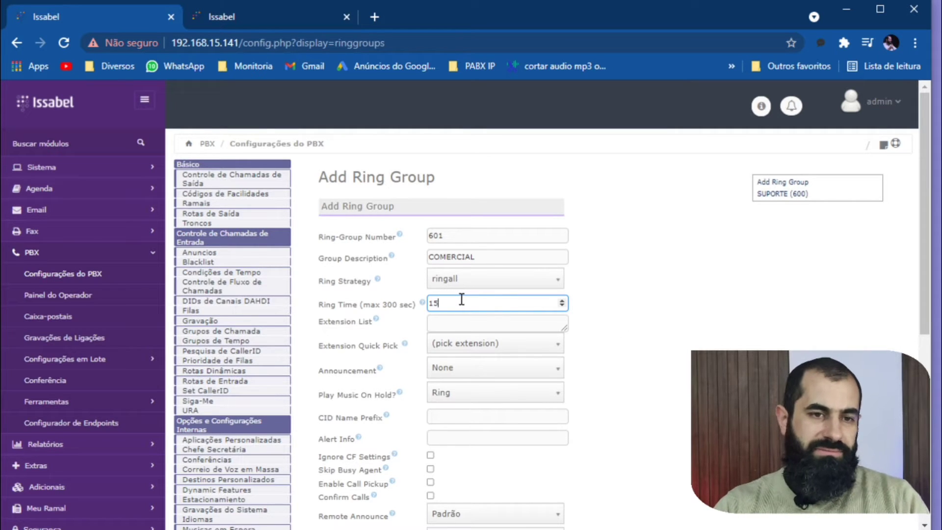
key(BackSpace)
text(6)
click(643, 360)
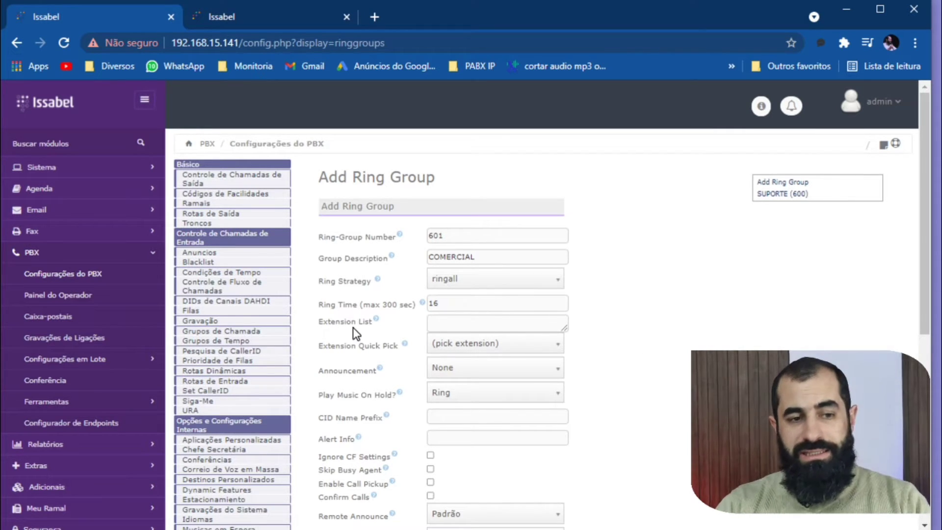
Add extensions 201, 202 and 203 to the new ring group's extension list.
click(454, 325)
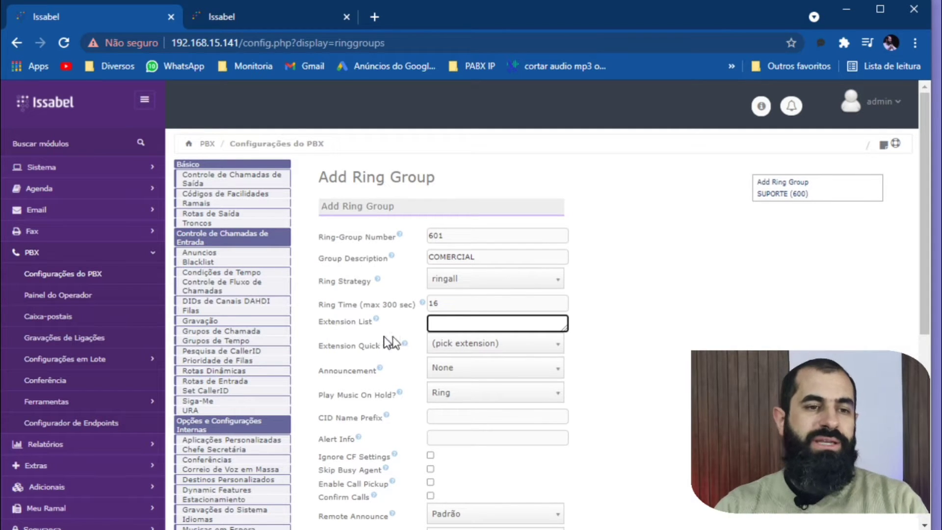
click(445, 346)
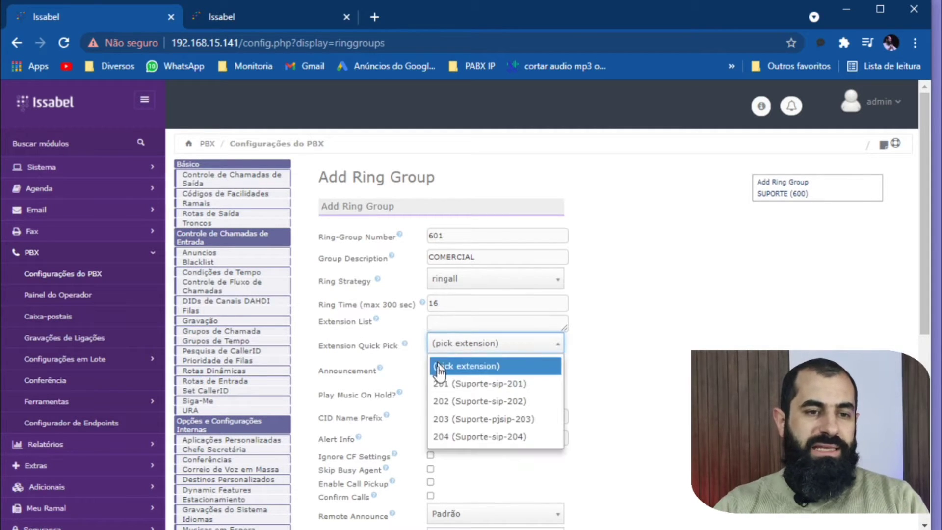
click(491, 385)
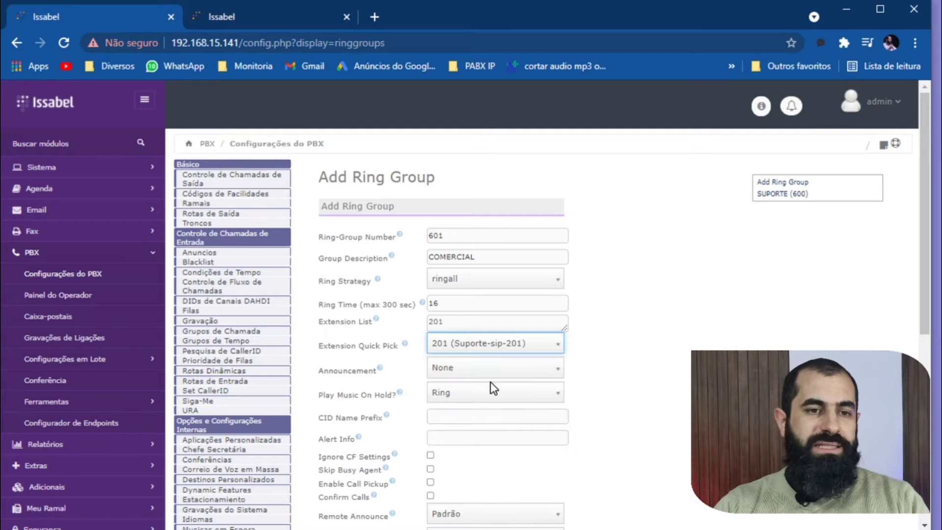
click(469, 342)
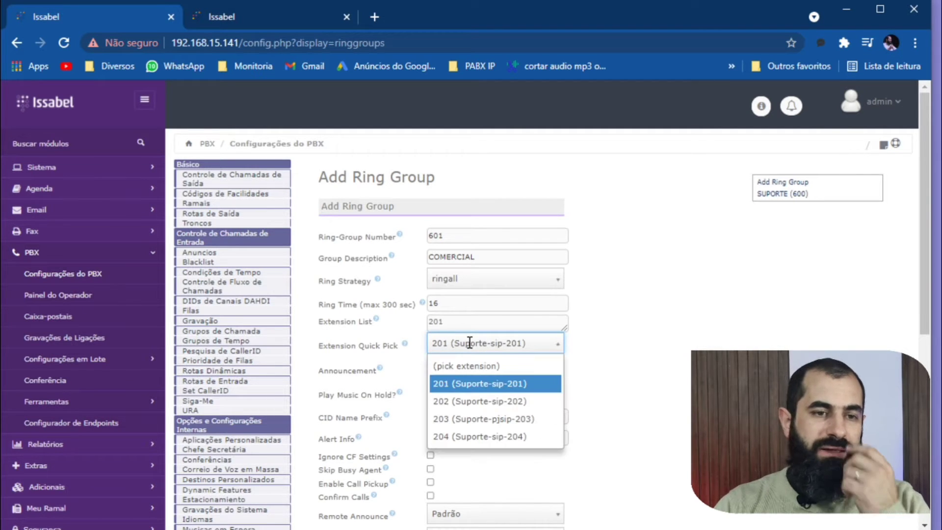
click(463, 401)
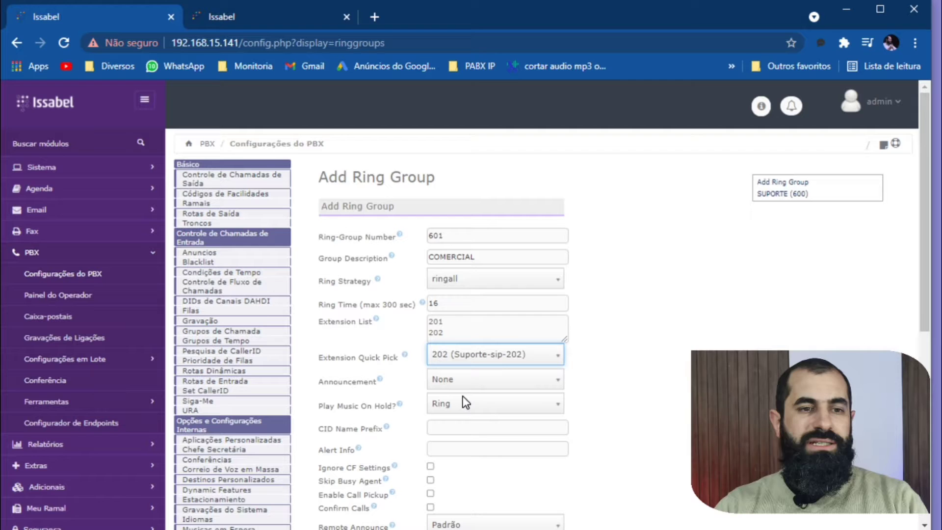
click(461, 359)
key(alt+Tab)
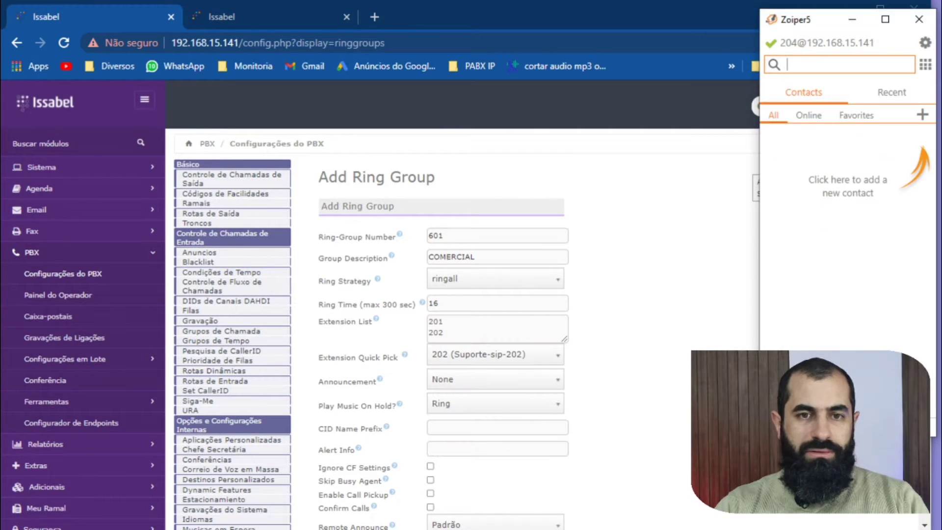
key(alt+Tab)
click(505, 354)
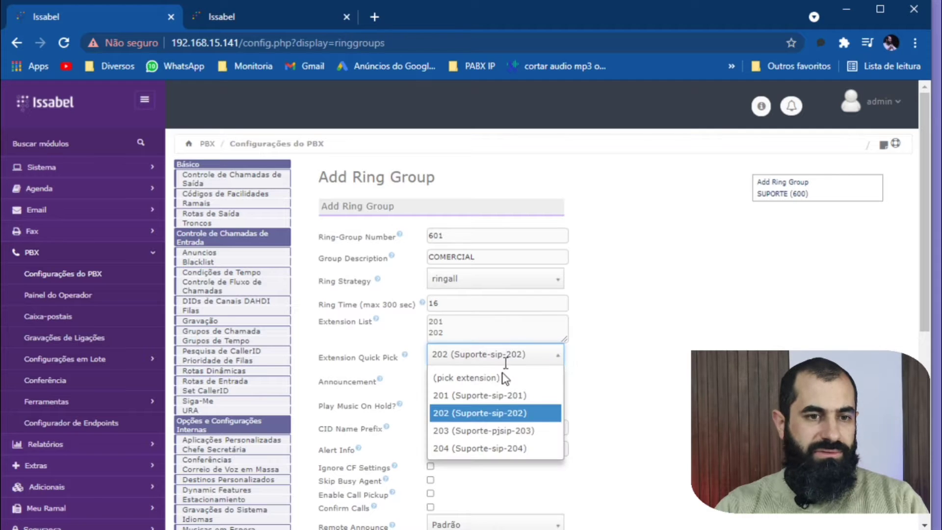
click(479, 430)
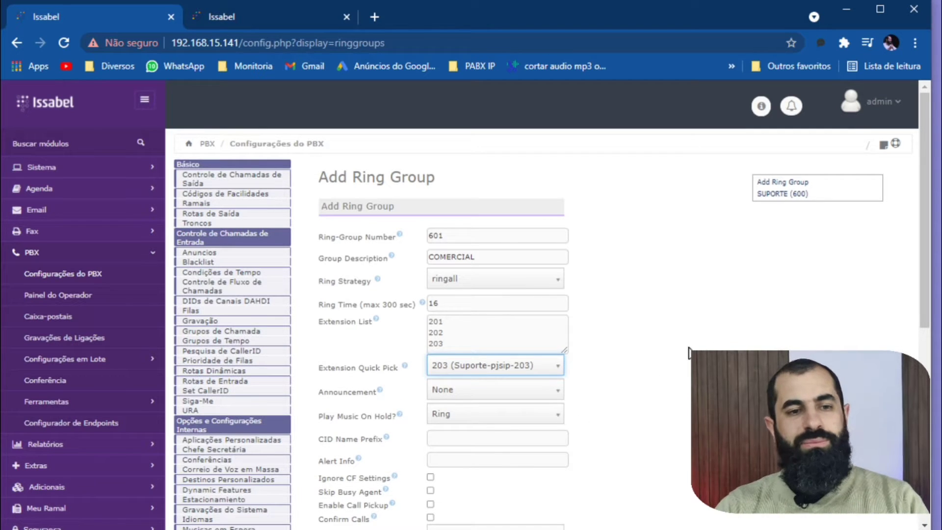
click(682, 350)
click(461, 318)
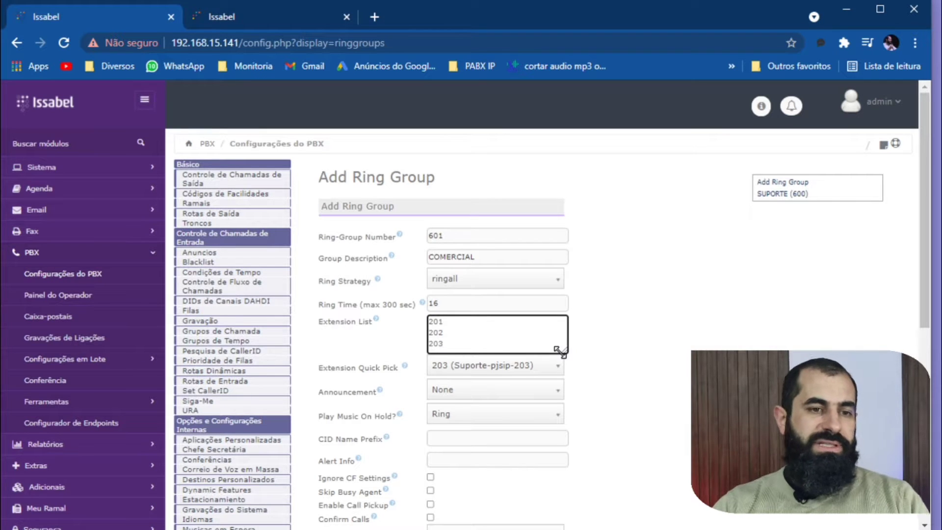
Leave the announcement at None and choose Ring for Play Music On Hold.
scroll(398, 387, down, 2)
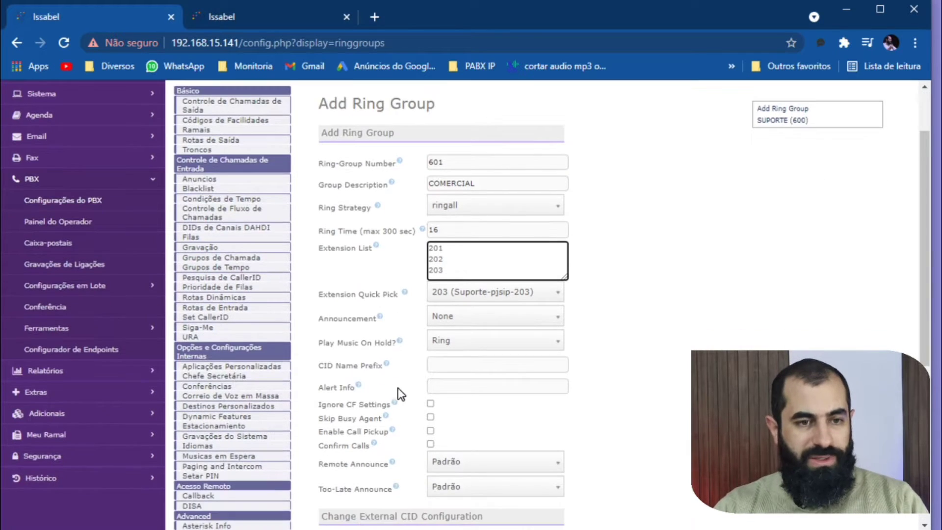
click(463, 317)
click(642, 318)
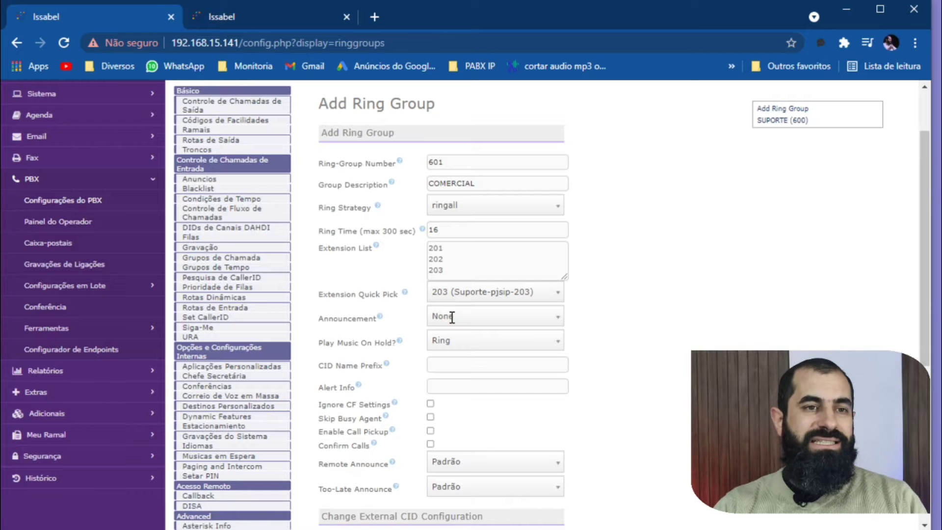
click(467, 337)
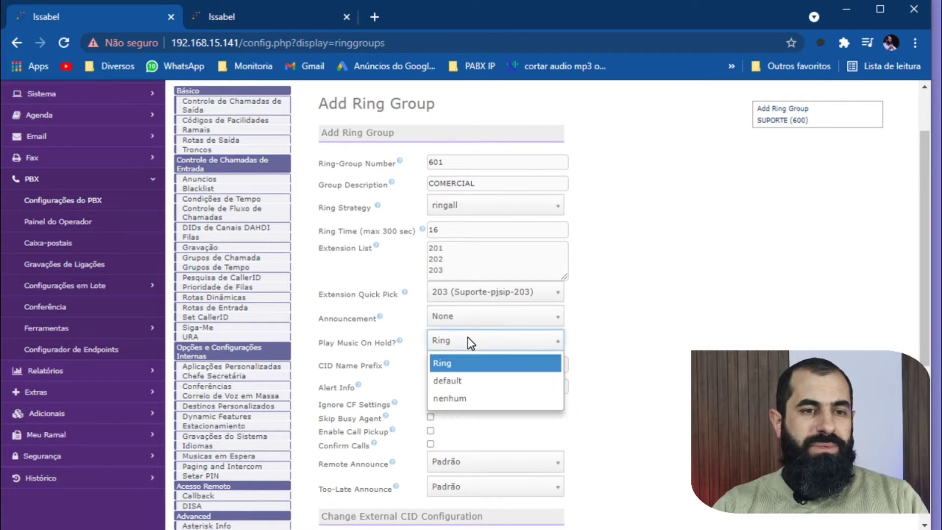
click(443, 362)
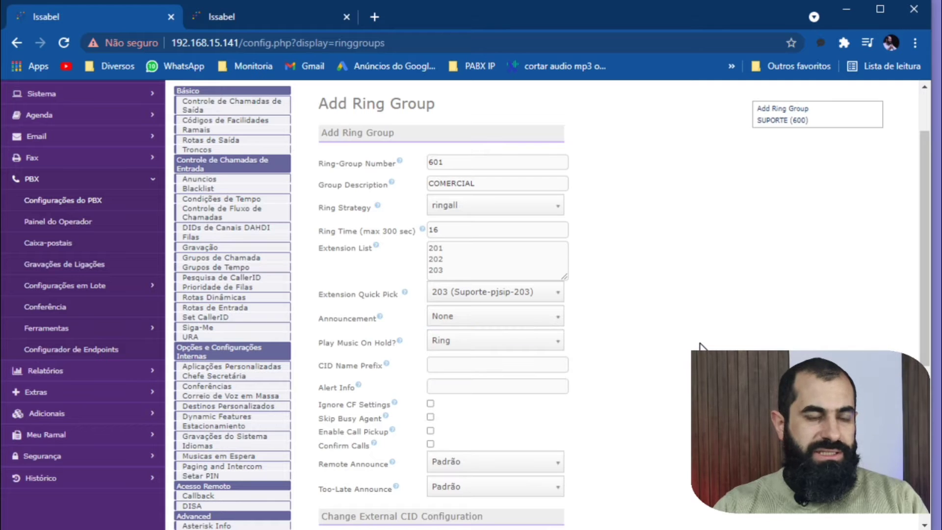
Examine the CID Name Prefix field and the call-handling options below it, leaving the prefix empty.
click(461, 363)
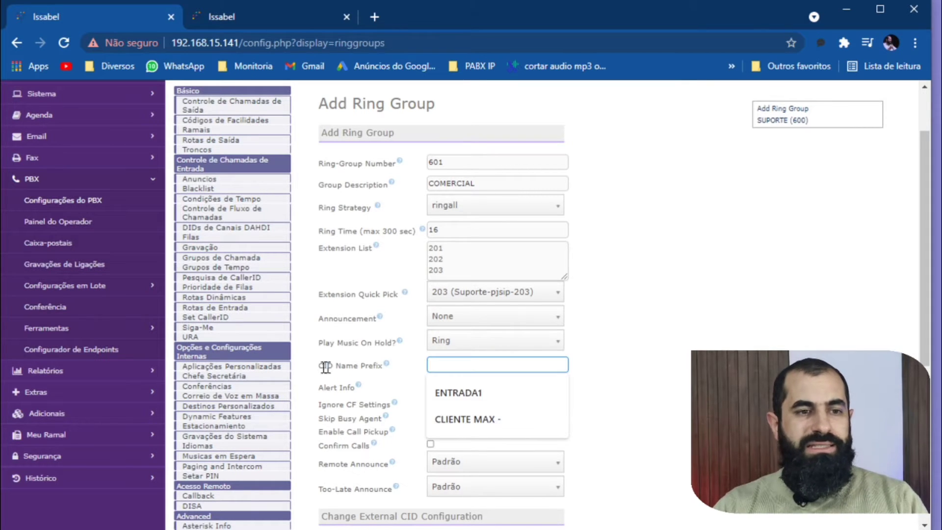
mouse_move(316, 367)
mouse_down()
mouse_move(373, 373)
mouse_move(327, 367)
mouse_up()
click(369, 373)
click(681, 350)
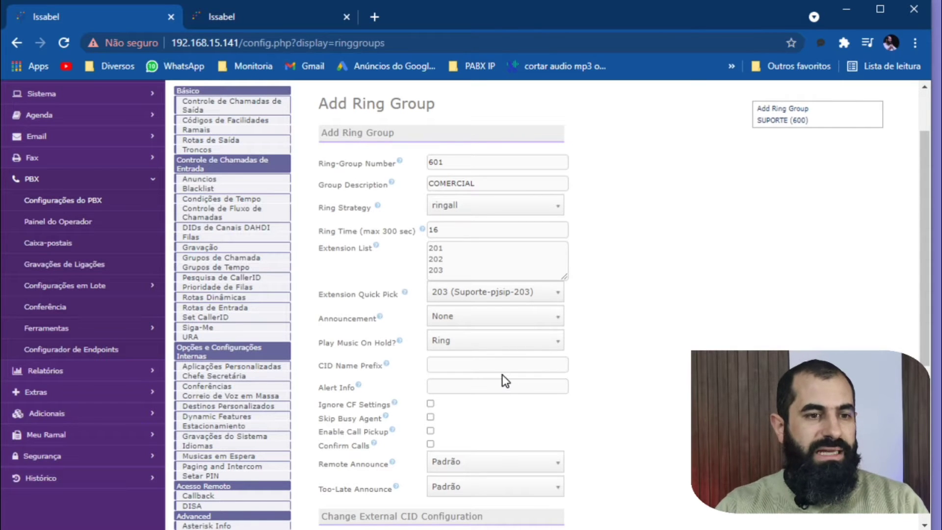
scroll(488, 387, down, 3)
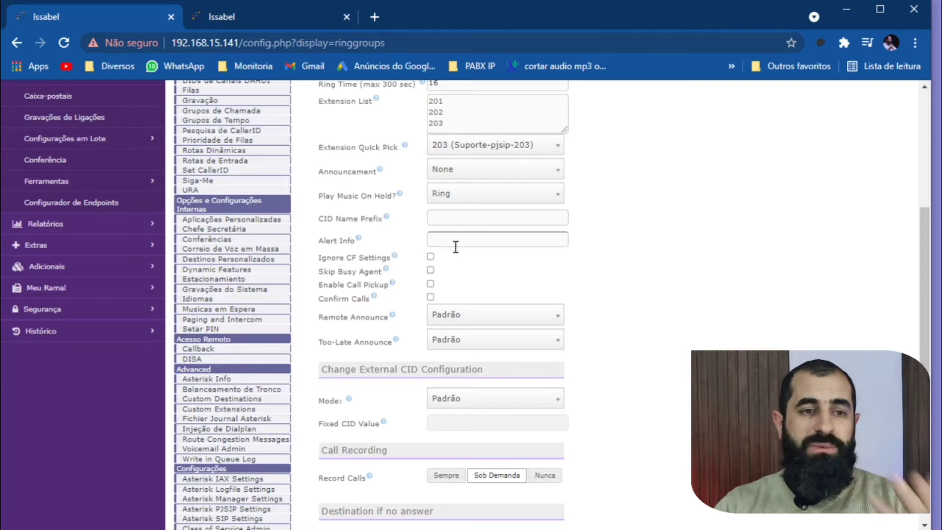
Enable Skip Busy Agent for the ring group and leave Too-Late Announce at Padrão.
click(432, 271)
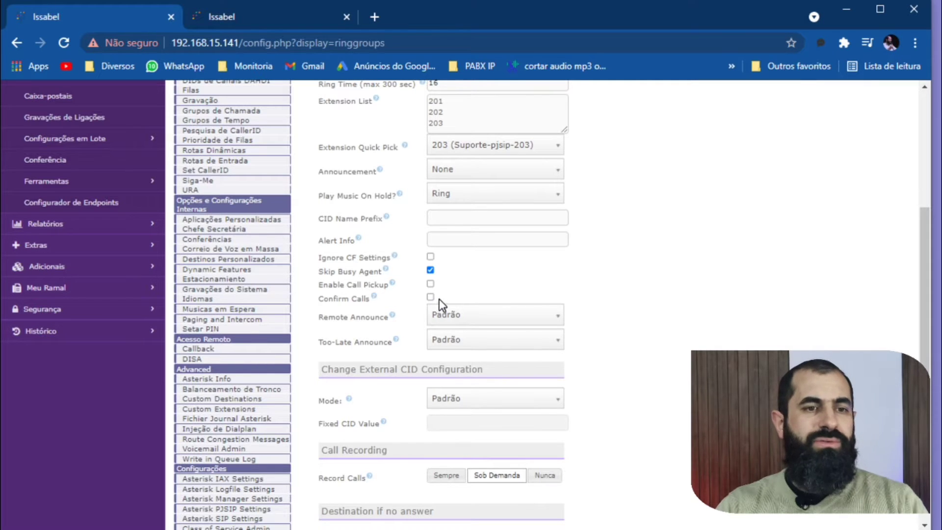
scroll(447, 307, down, 2)
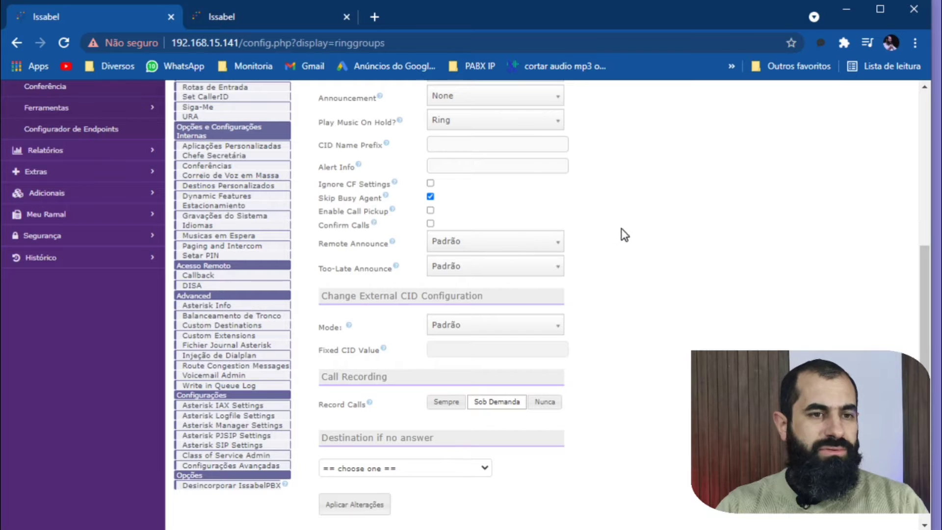
click(468, 266)
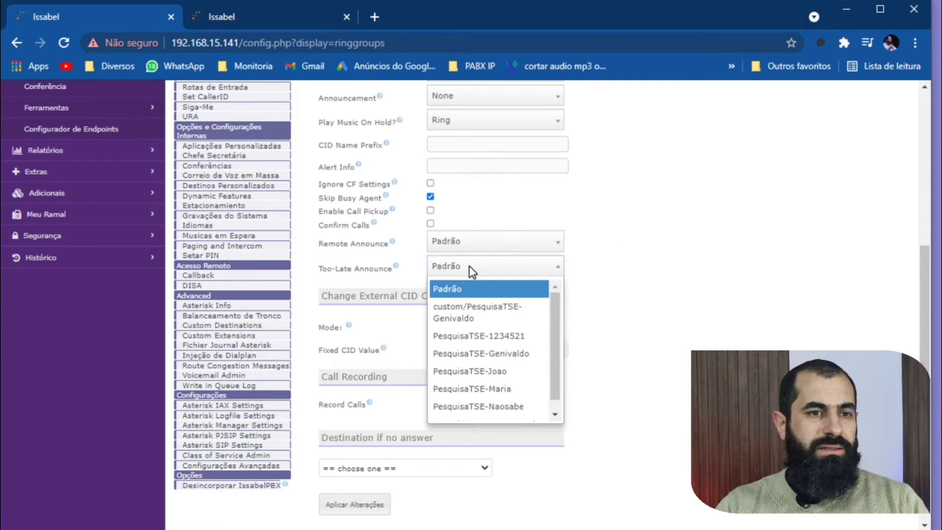
click(626, 254)
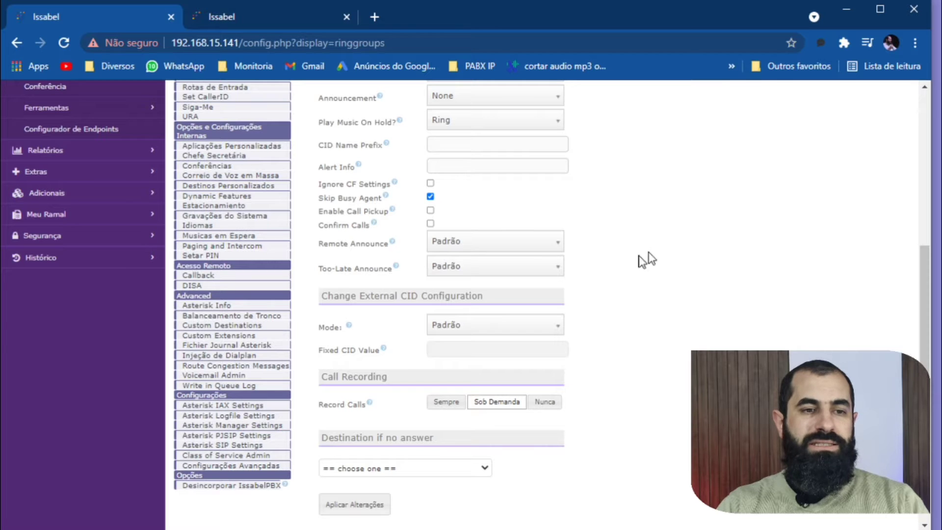
Keep the external CID mode at Padrão and call recording at Sob Demanda after reviewing the available options.
click(521, 330)
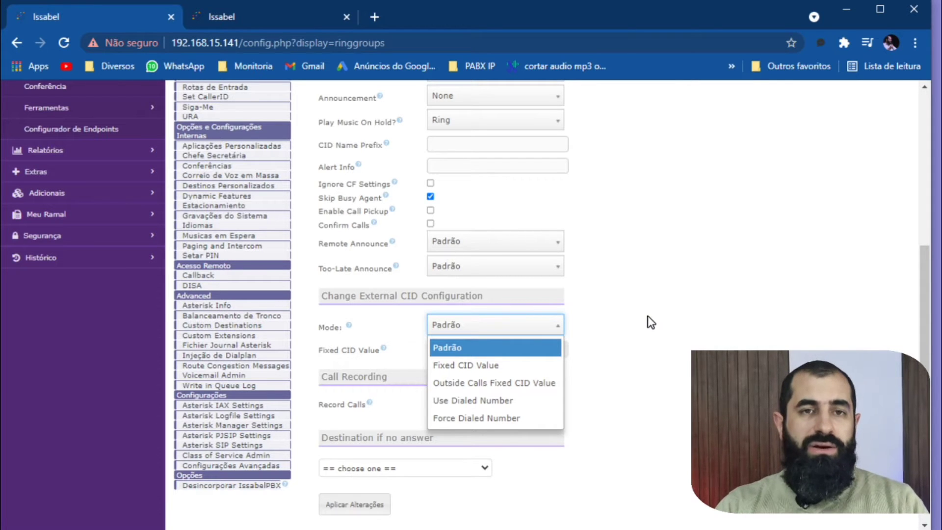
click(651, 321)
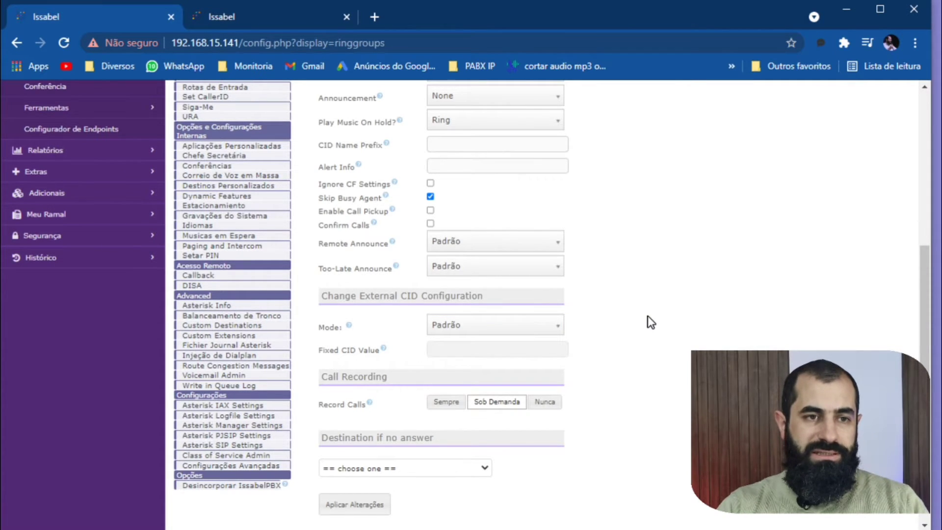
scroll(647, 321, up, 3)
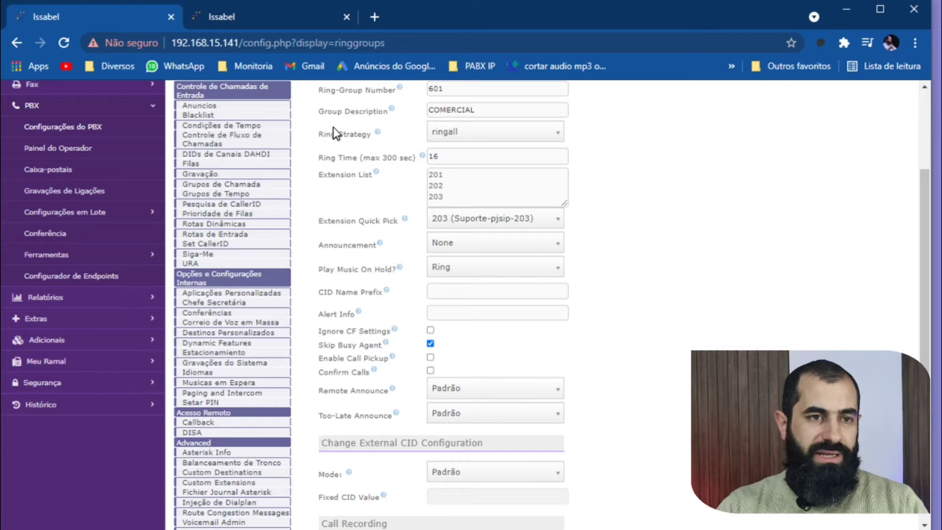
scroll(334, 127, up, 3)
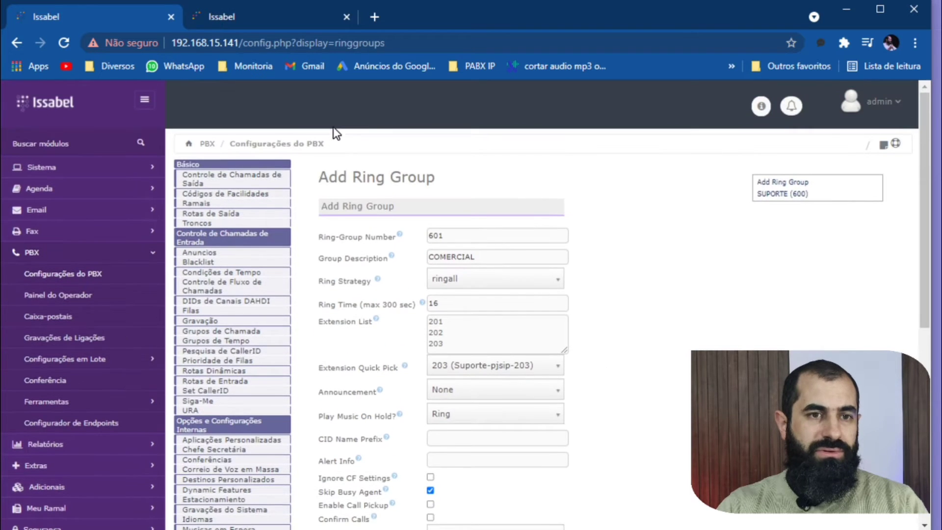
triple_click(351, 438)
scroll(635, 433, down, 8)
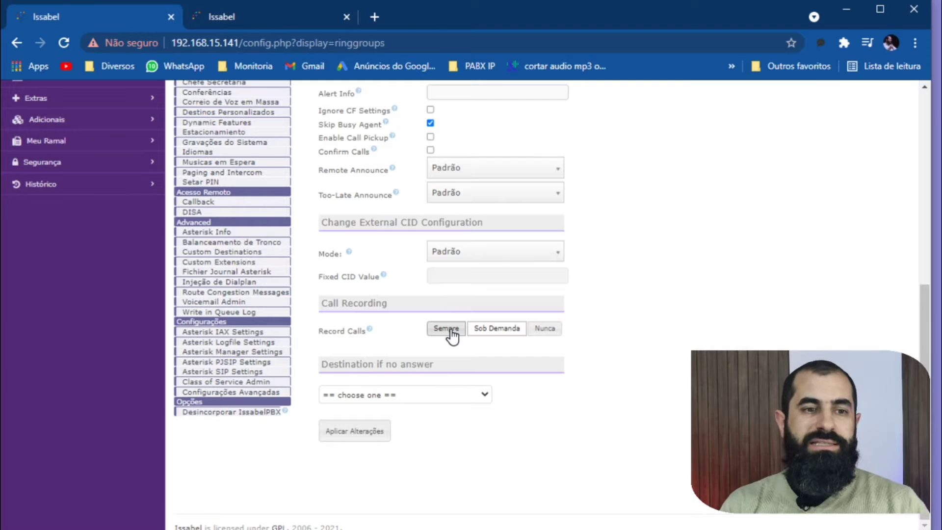
click(440, 397)
click(493, 402)
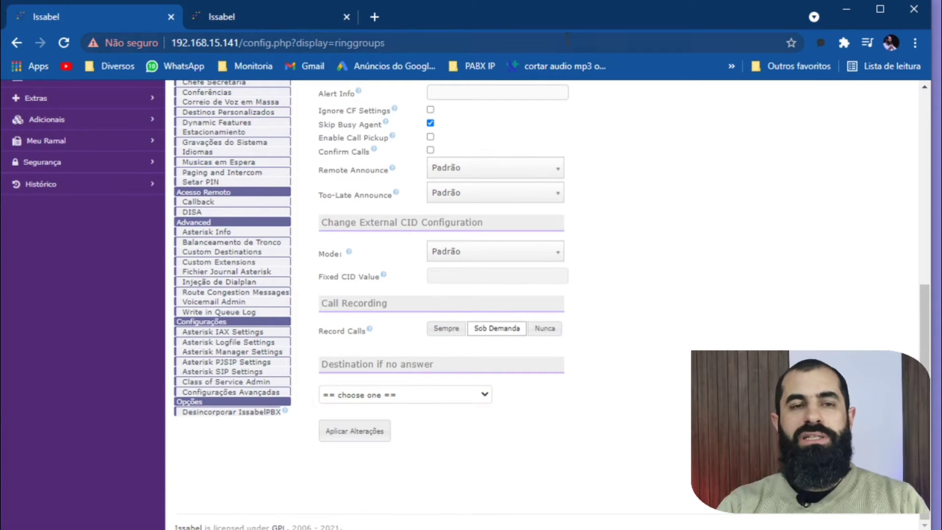
Set the ring group's destination if no answer to Finalizar chamadas with Desligar.
click(413, 396)
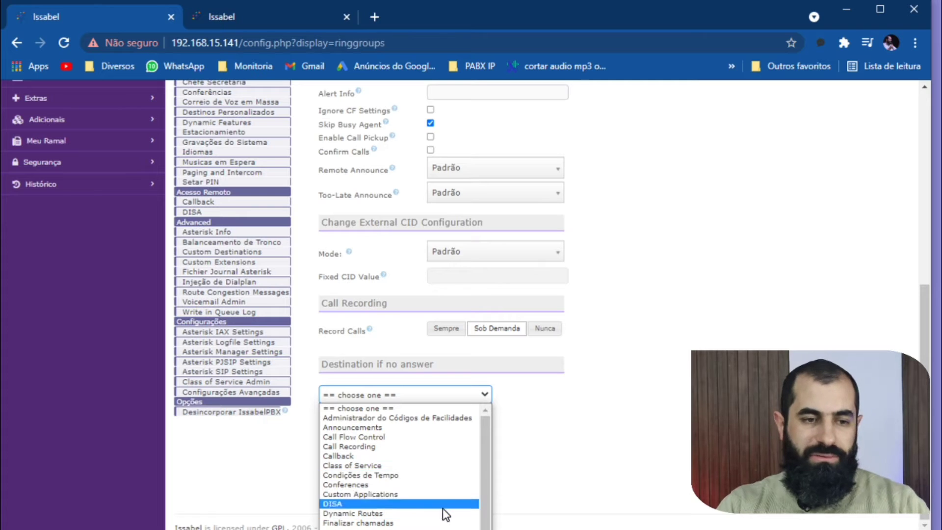
click(380, 522)
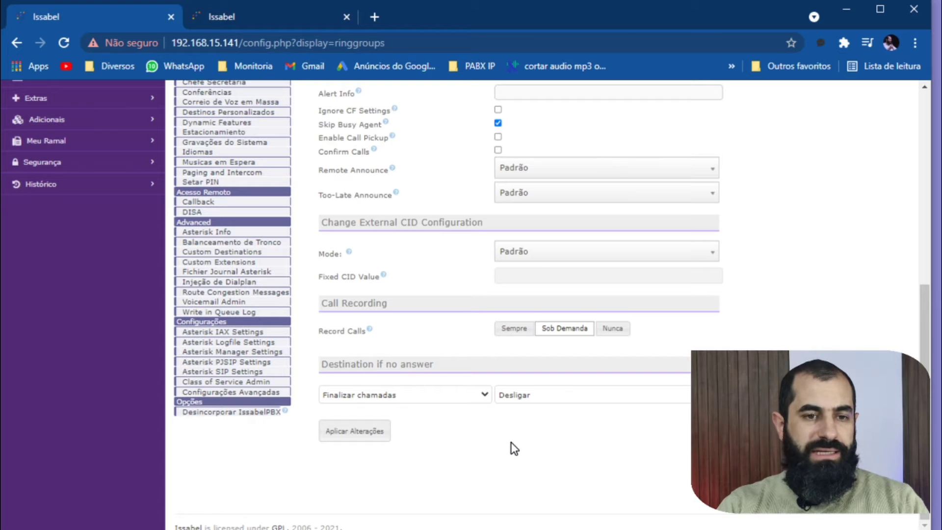
scroll(513, 444, up, 4)
scroll(530, 348, up, 2)
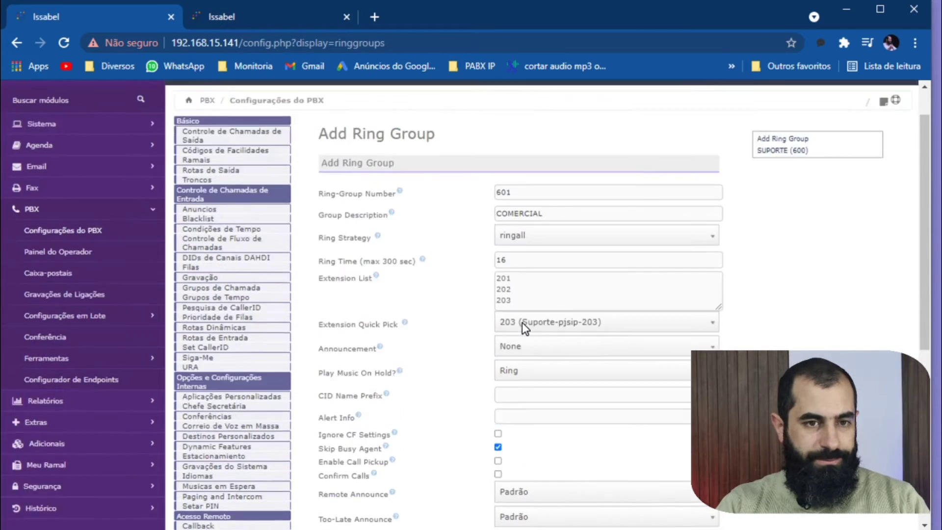
Submit the new COMERCIAL ring group and apply the pending PBX configuration changes.
scroll(523, 322, down, 5)
scroll(522, 322, down, 1)
click(350, 433)
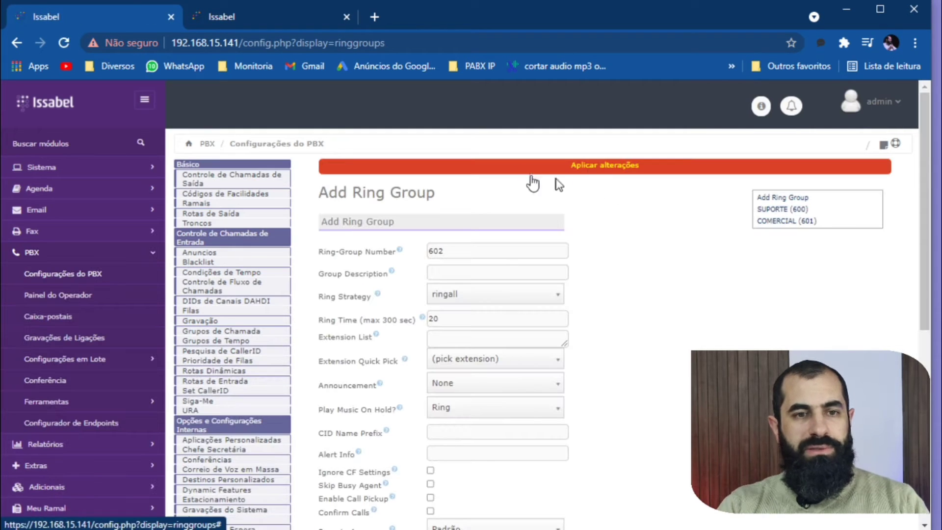
click(591, 166)
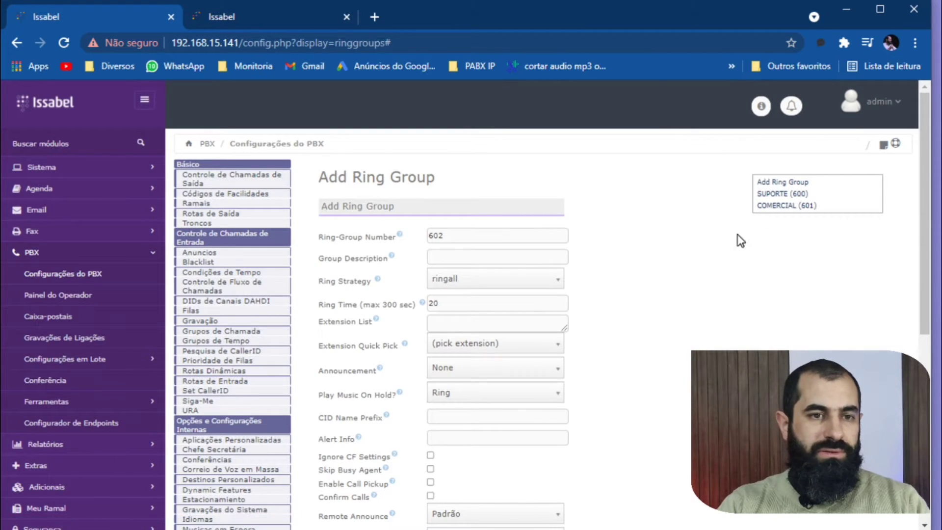
Open ring group COMERCIAL (601) and examine the Ring Strategy options and their help text.
click(762, 210)
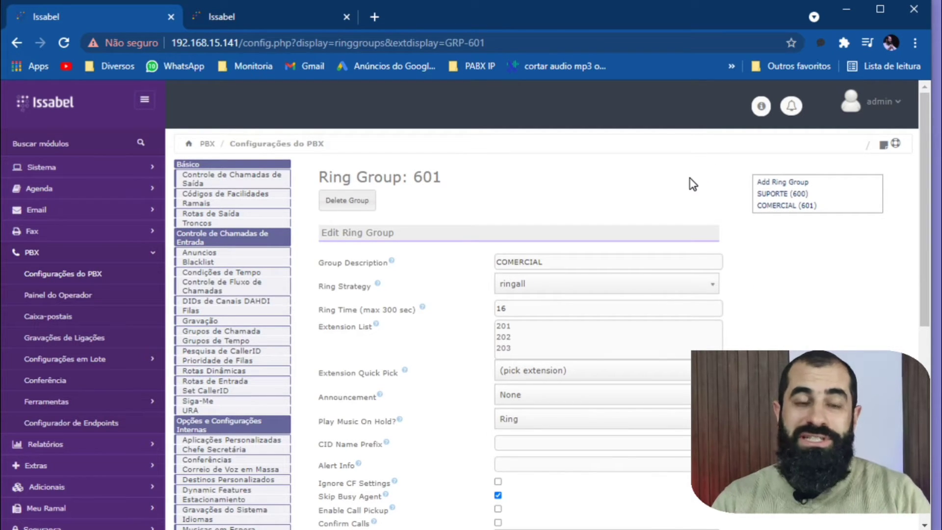
scroll(646, 245, down, 1)
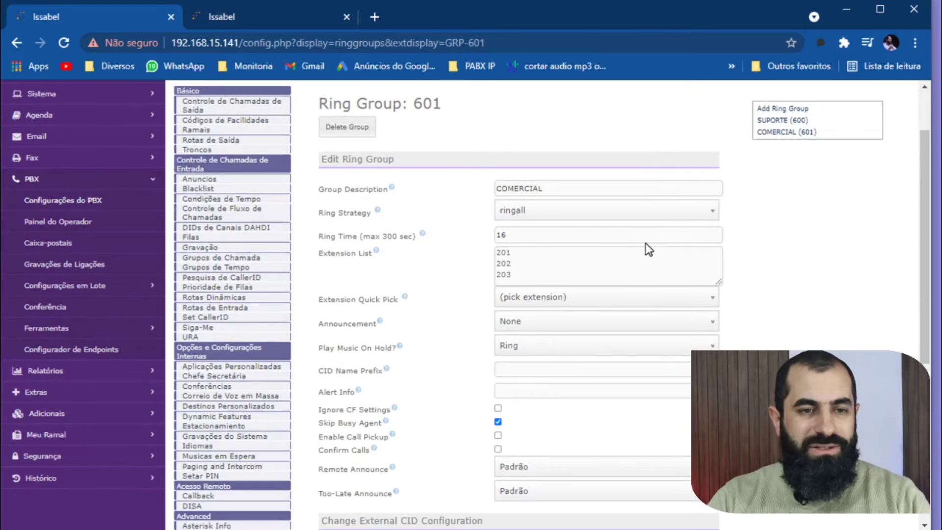
triple_click(340, 215)
click(564, 215)
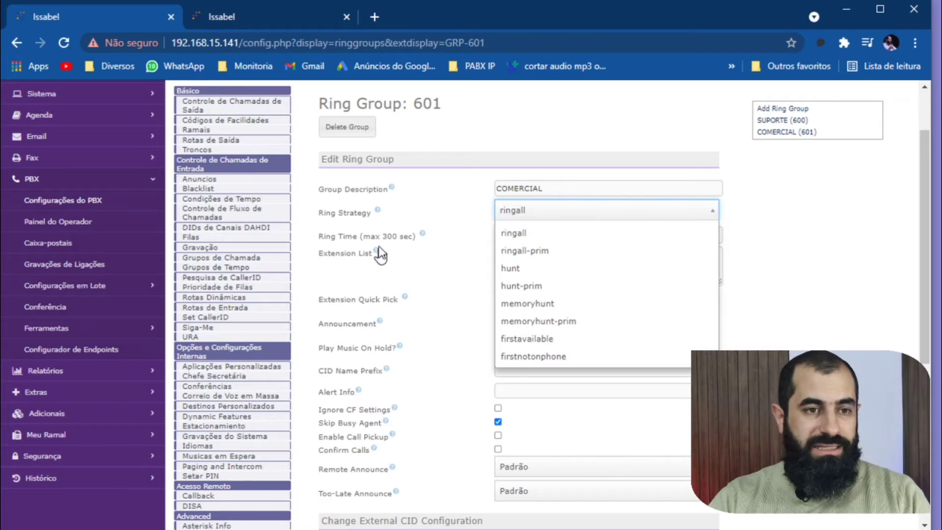
mouse_move(379, 214)
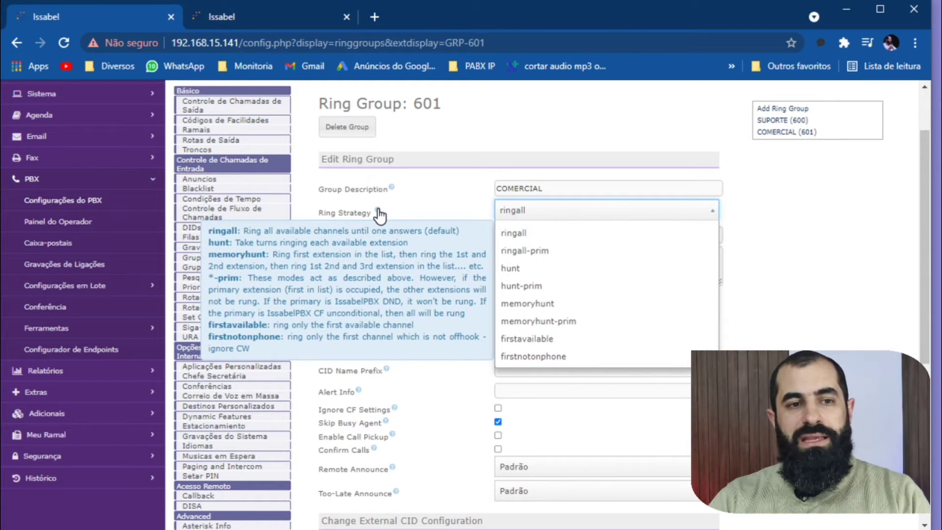
click(379, 215)
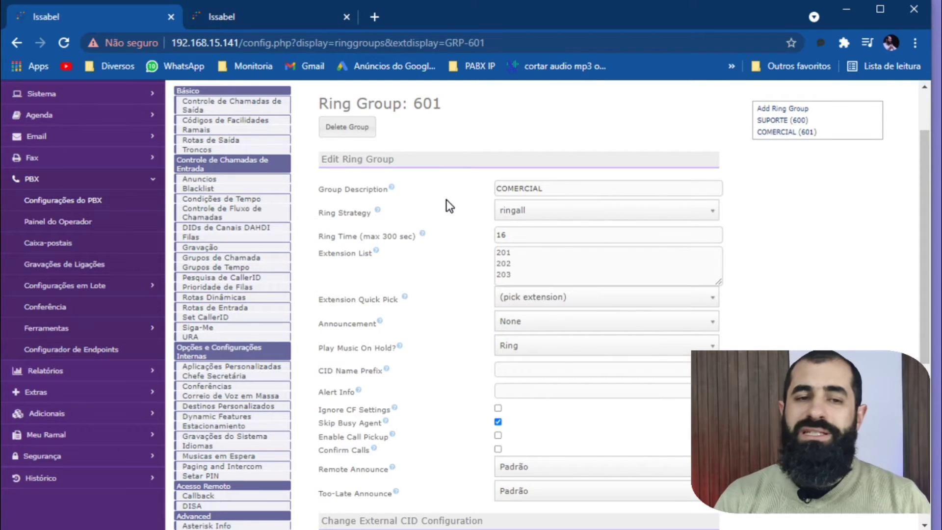
click(583, 212)
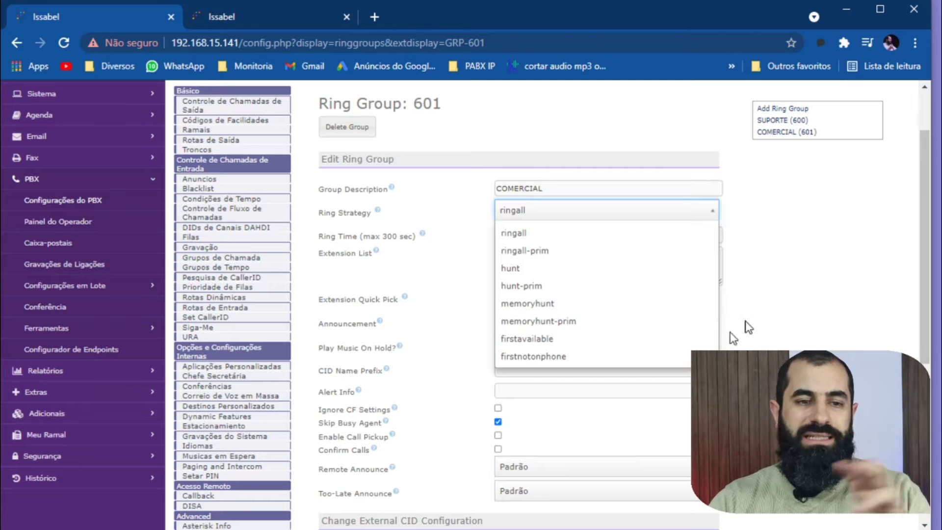
click(766, 310)
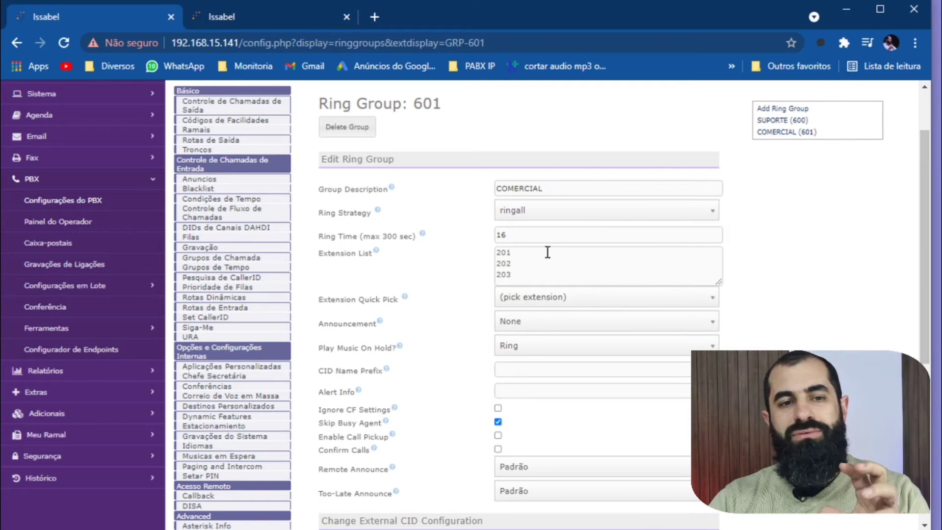
Review the group's extension list with its ring strategy and check the remaining settings through the no-answer destination.
drag(547, 253, 557, 275)
click(557, 275)
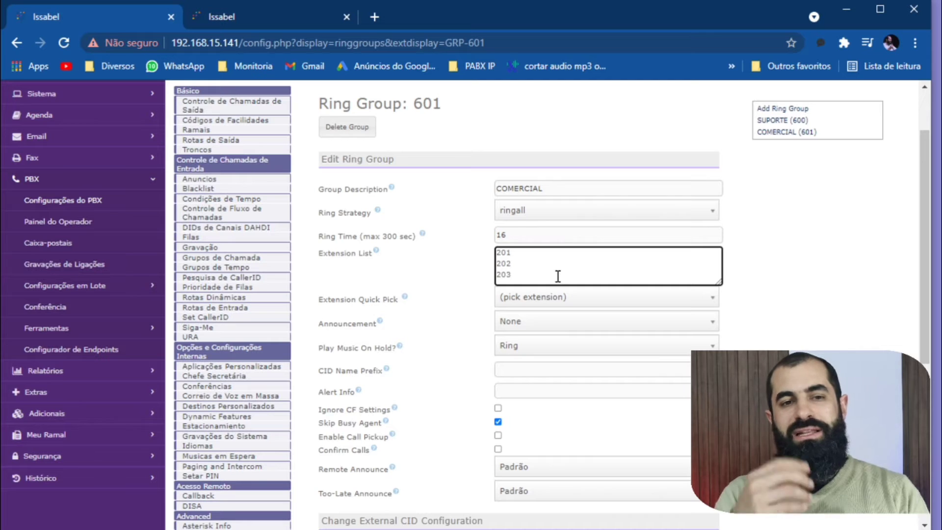
click(572, 207)
click(748, 302)
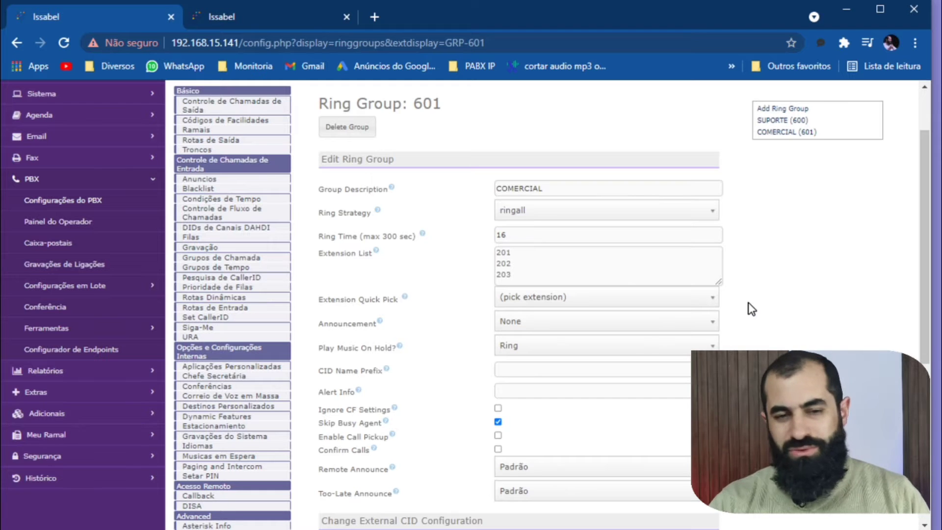
scroll(760, 289, down, 1)
scroll(760, 287, down, 5)
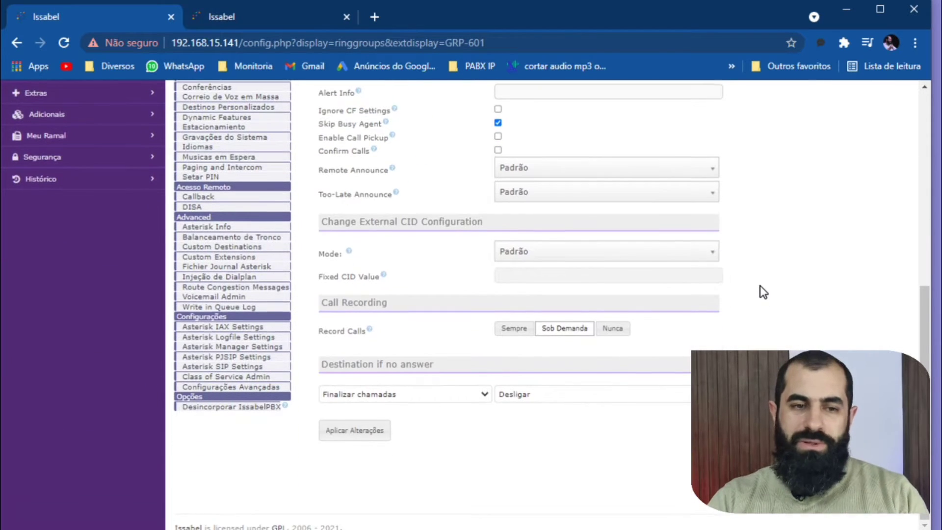
click(339, 434)
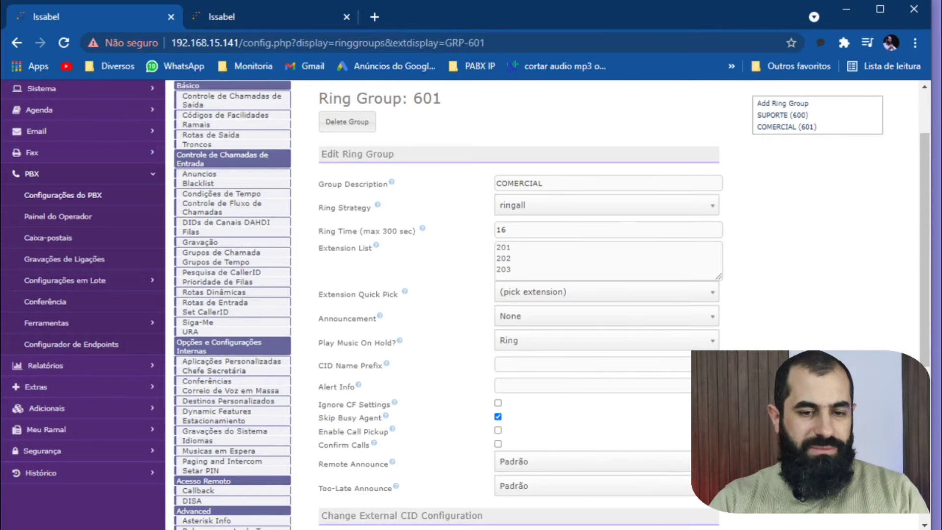
Bring up the Zoiper5, 3CXPhone and MicroSIP softphones over the browser for a test call.
key(alt+Tab)
key(alt+Tab)
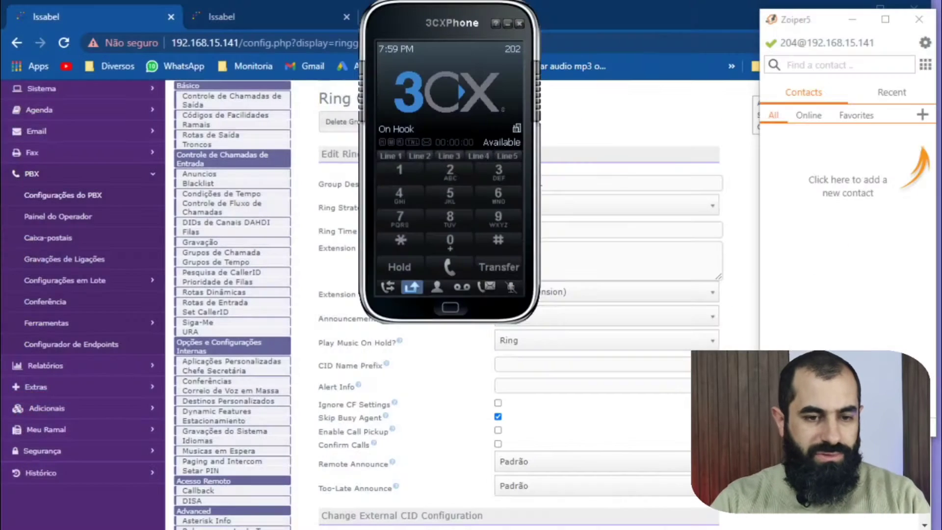
key(alt+Tab)
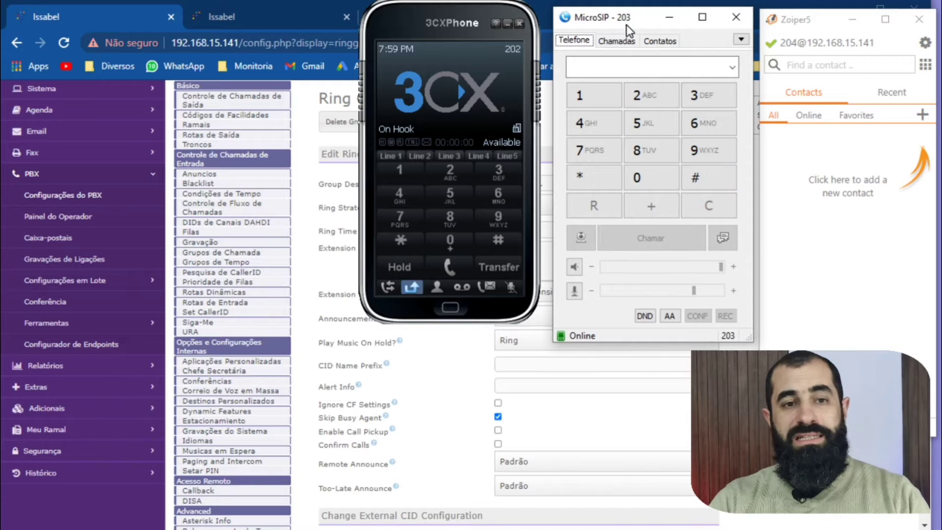
Call ring group 601 from extension 204 using the Zoiper5 dial pad.
click(925, 65)
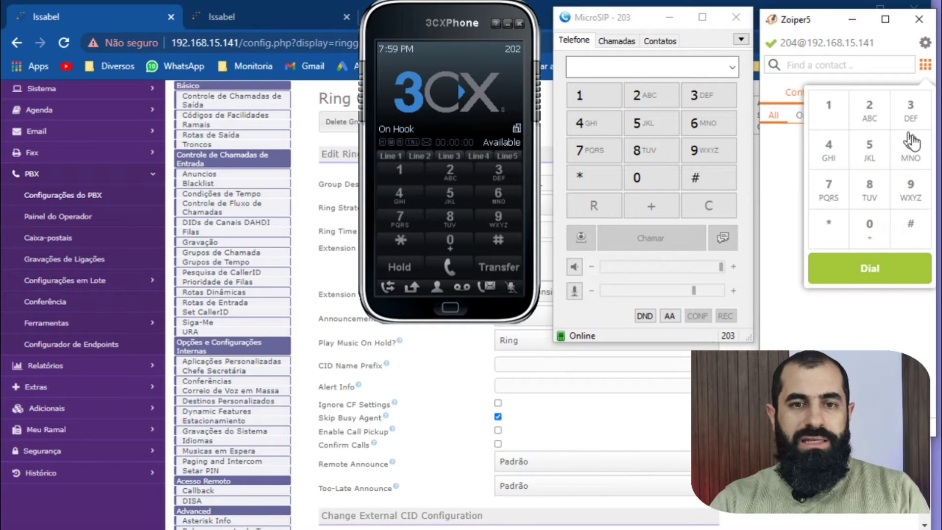
click(911, 148)
click(877, 229)
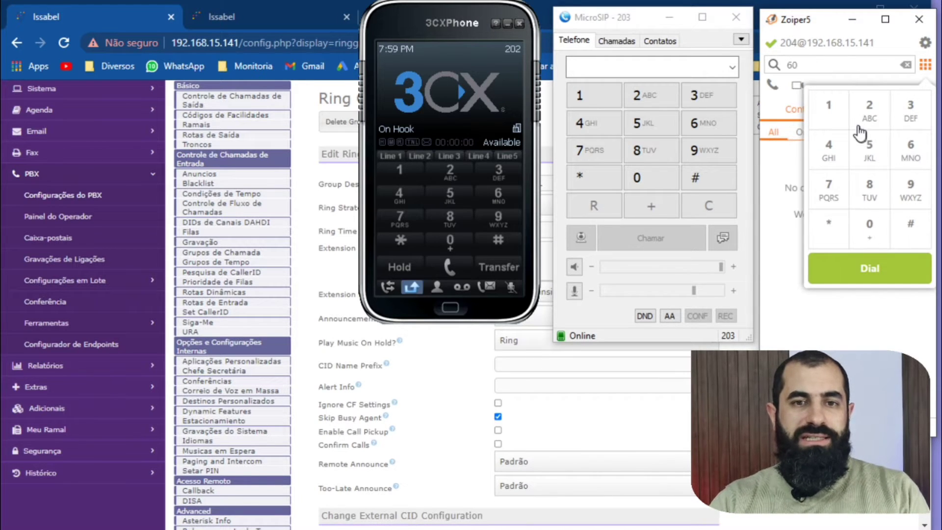
click(840, 107)
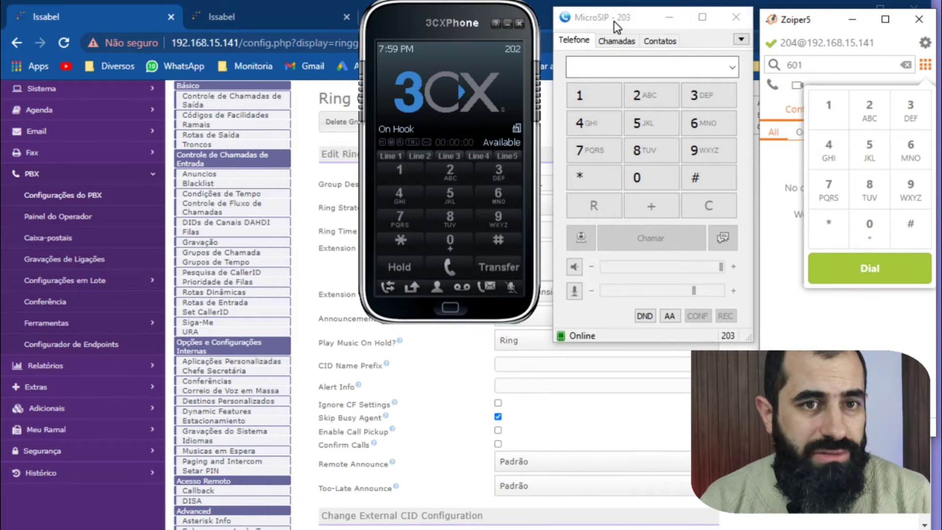
click(870, 269)
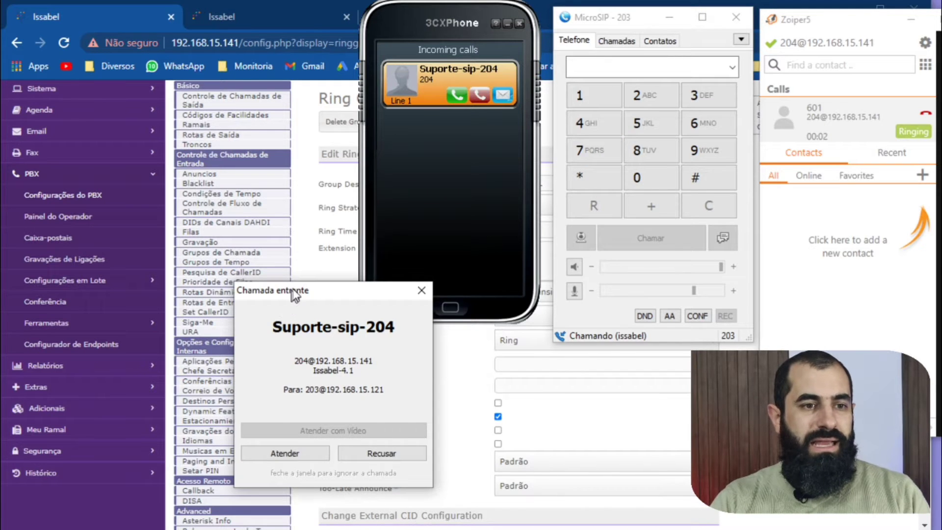
Decline the incoming group call on 3CXPhone (202) and on MicroSIP (203).
drag(295, 294, 598, 182)
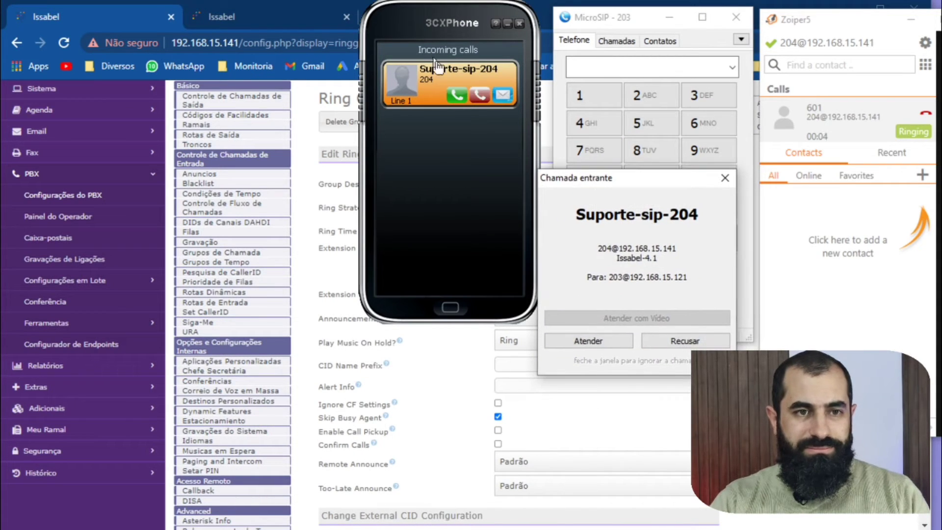
click(479, 97)
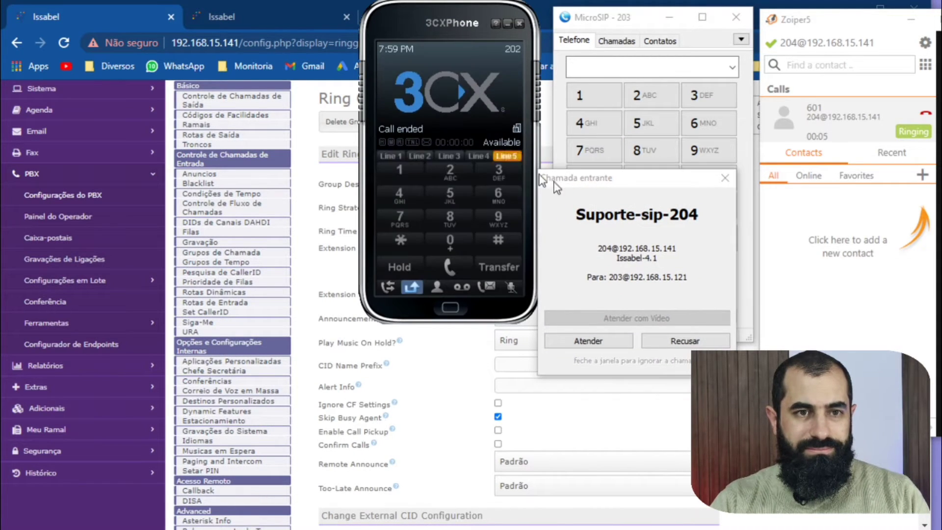
click(680, 341)
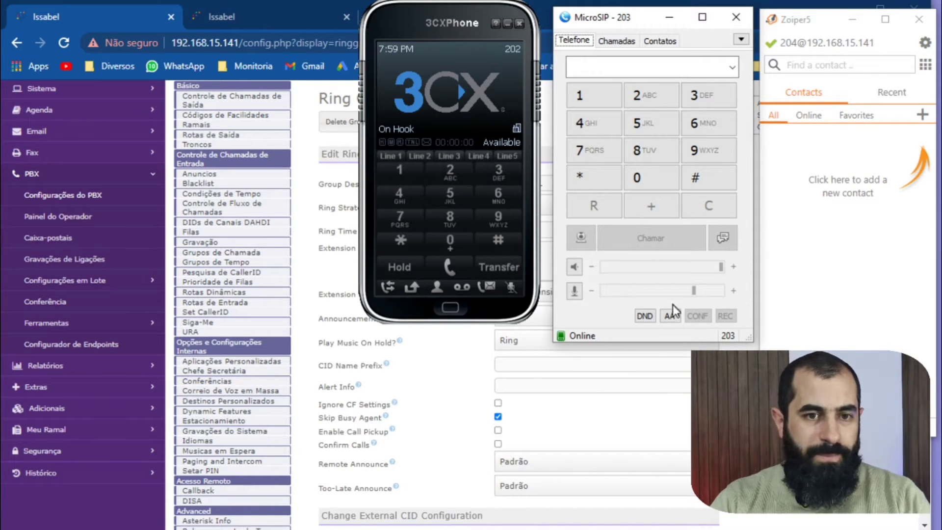
Lower MicroSIP's ringtone volume nearly to the minimum in its settings and save the change.
click(741, 39)
click(746, 91)
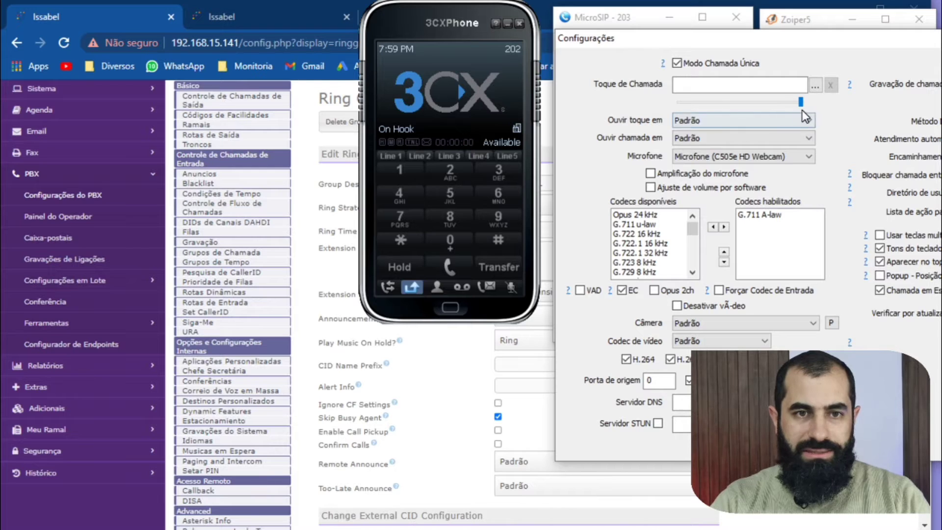
drag(801, 102, 716, 105)
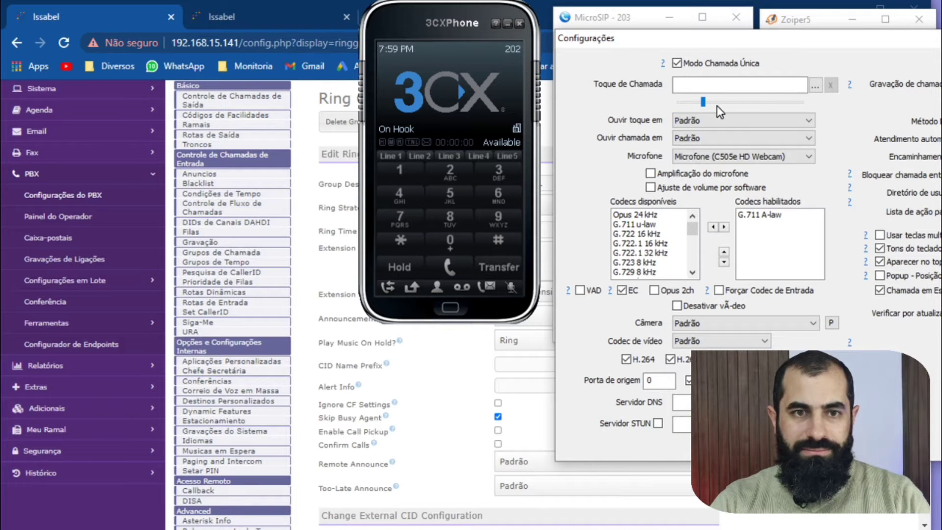
click(687, 103)
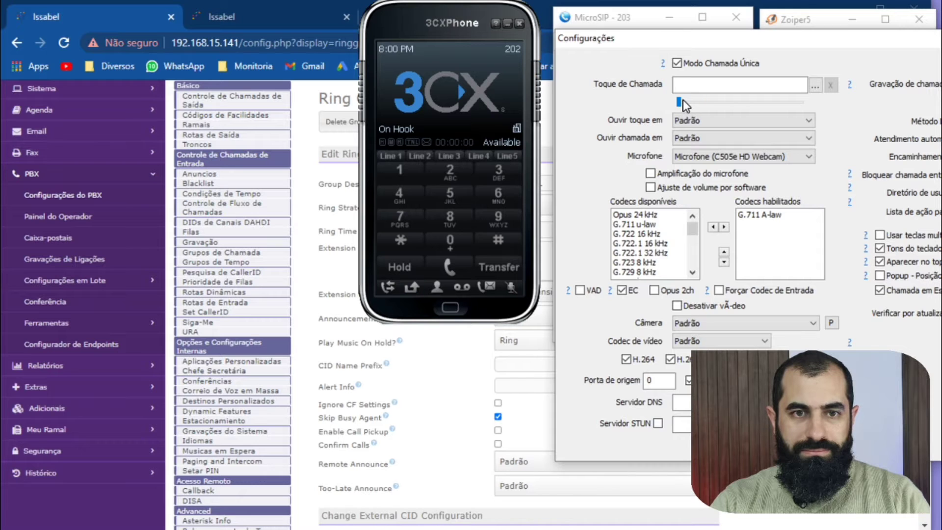
click(814, 444)
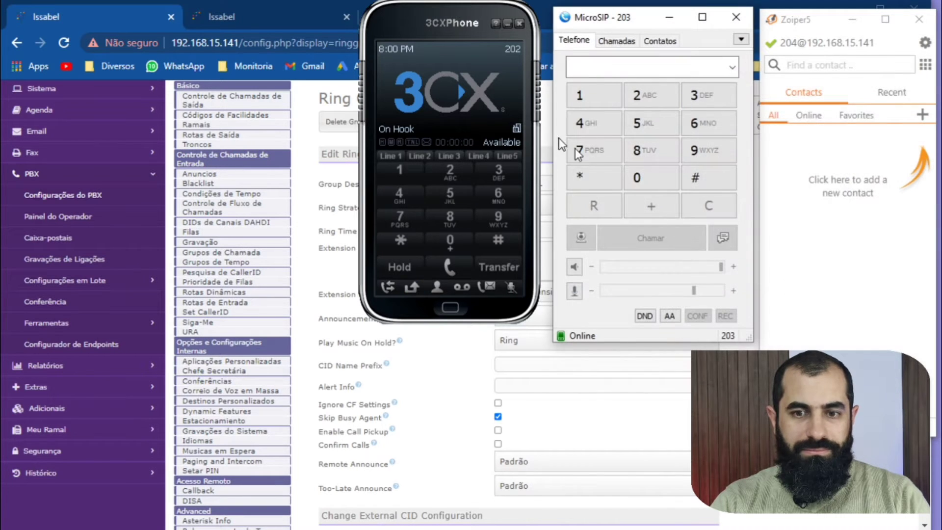
click(448, 73)
click(478, 91)
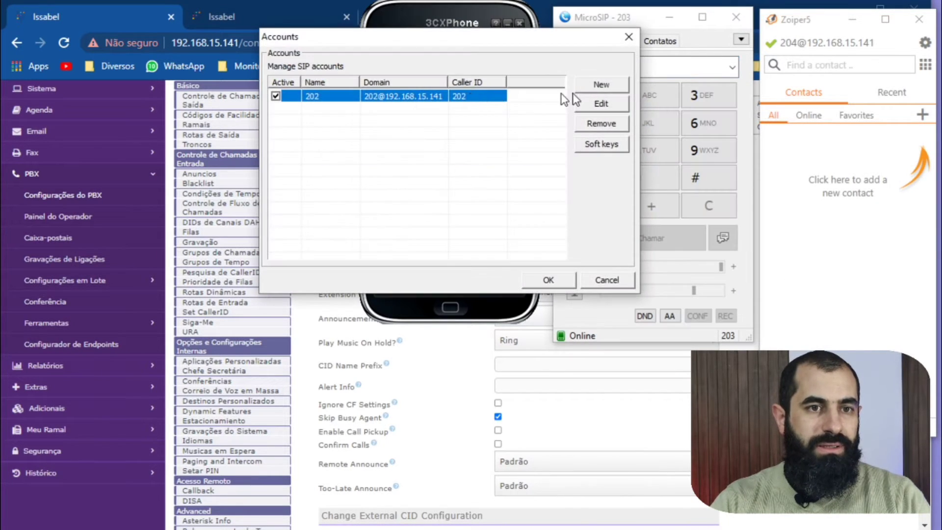
click(607, 280)
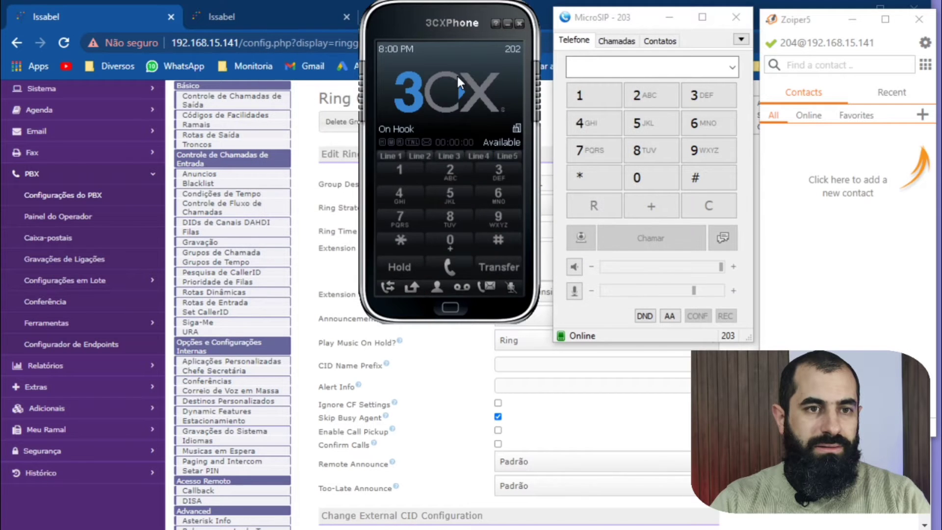
Reduce 3CXPhone's speaker volume nearly to the minimum and its ringing volume to about a fifth, and save the preferences.
click(443, 40)
click(417, 99)
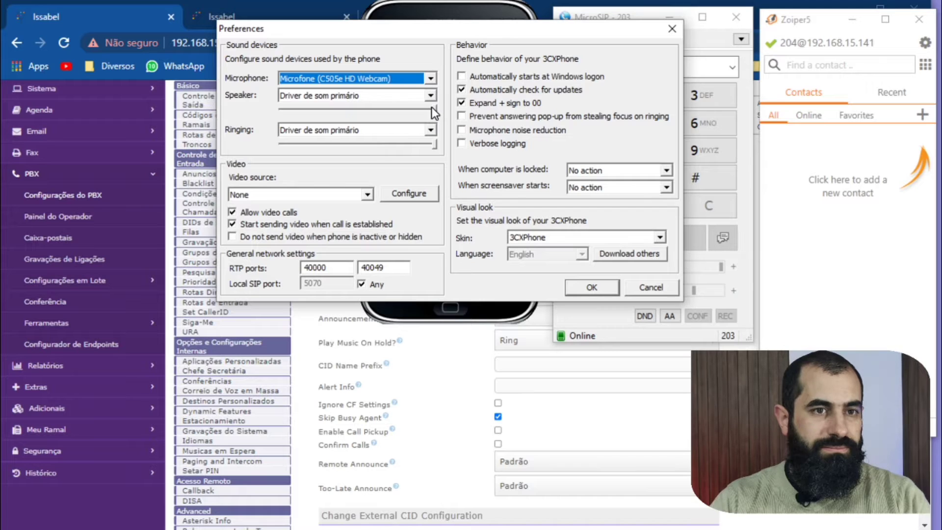
drag(434, 111, 405, 110)
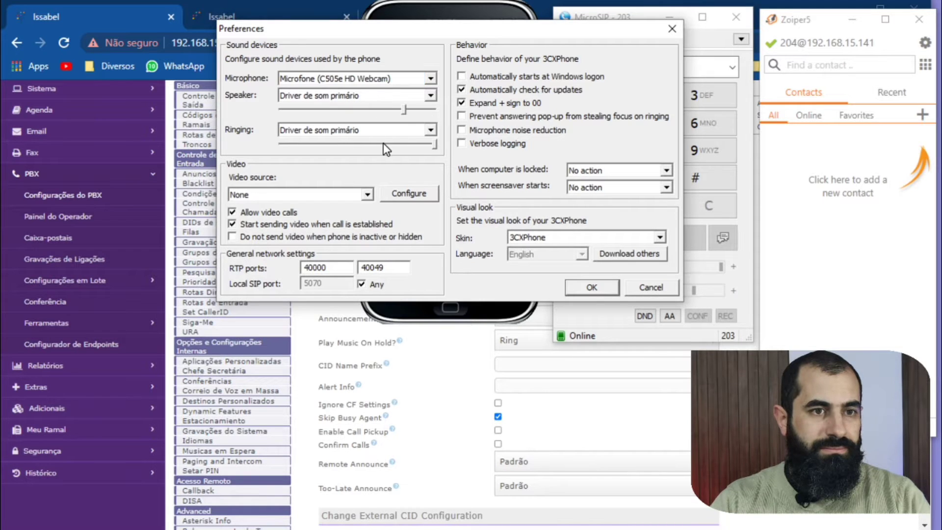
drag(383, 144, 308, 147)
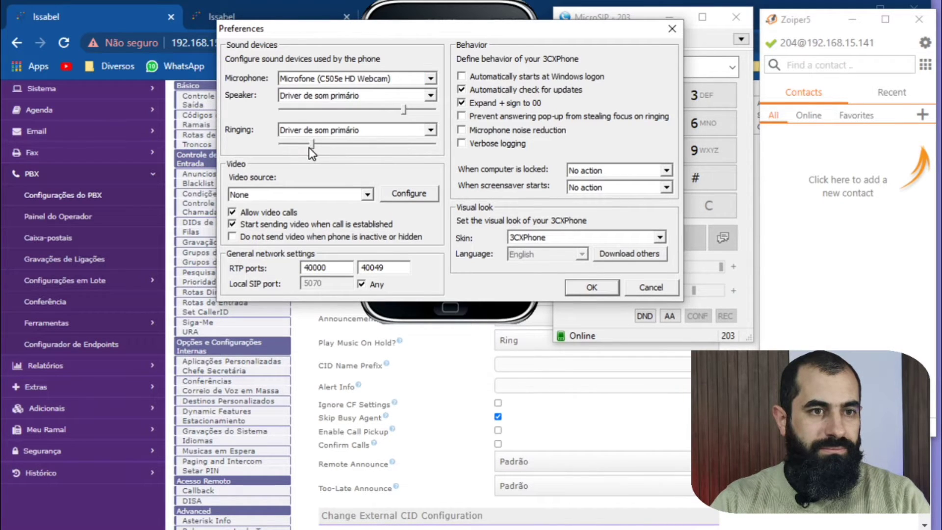
click(293, 110)
click(294, 110)
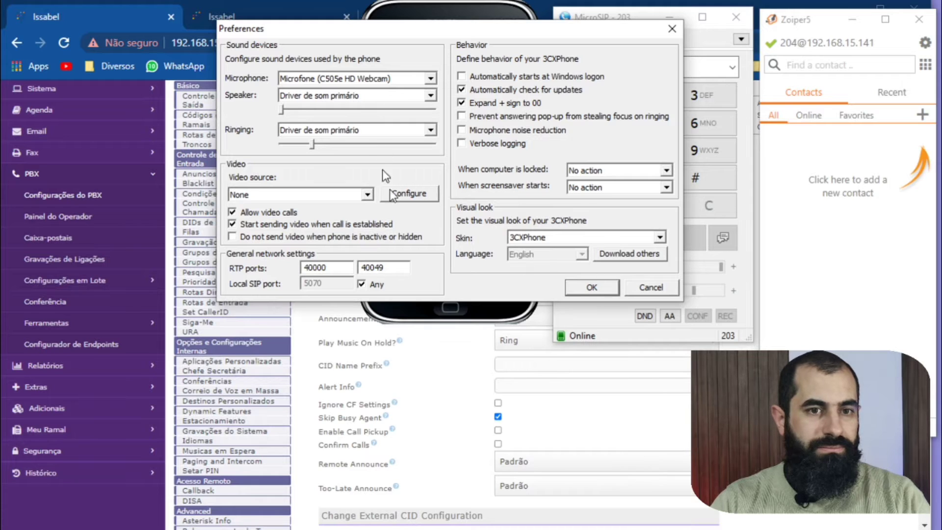
click(571, 291)
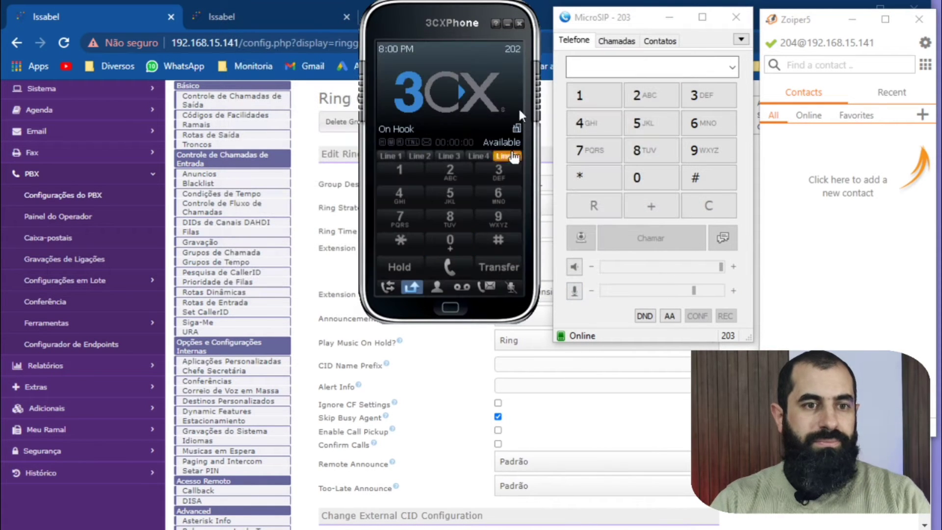
Call ring group 601 again from extension 204 in Zoiper5.
click(925, 64)
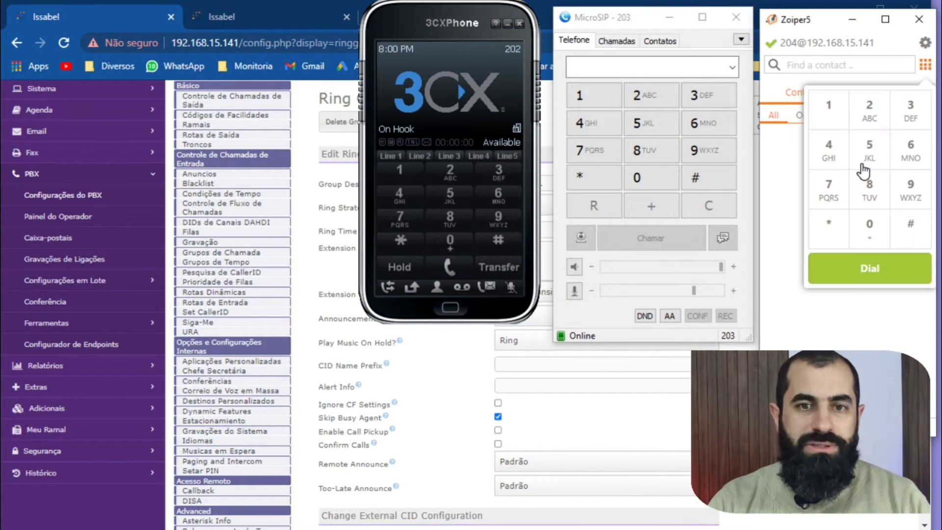
click(910, 148)
click(869, 224)
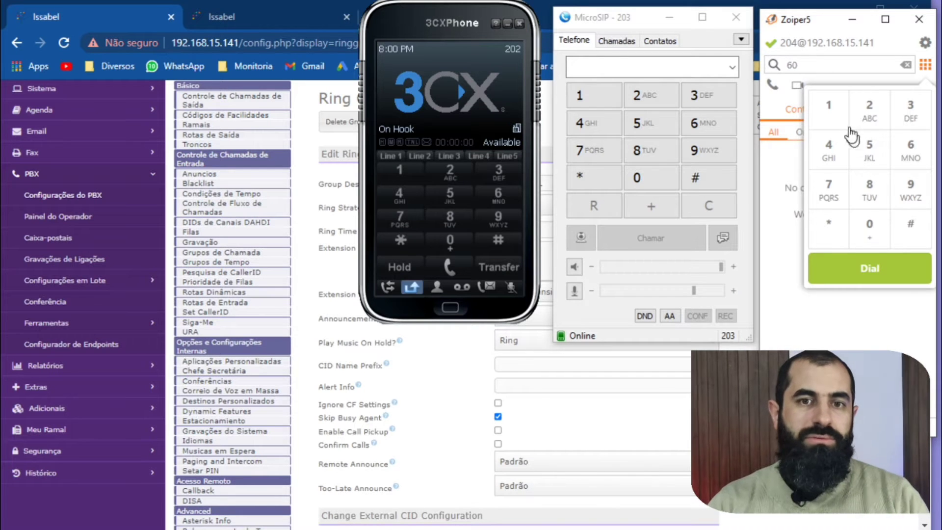
click(828, 104)
click(863, 270)
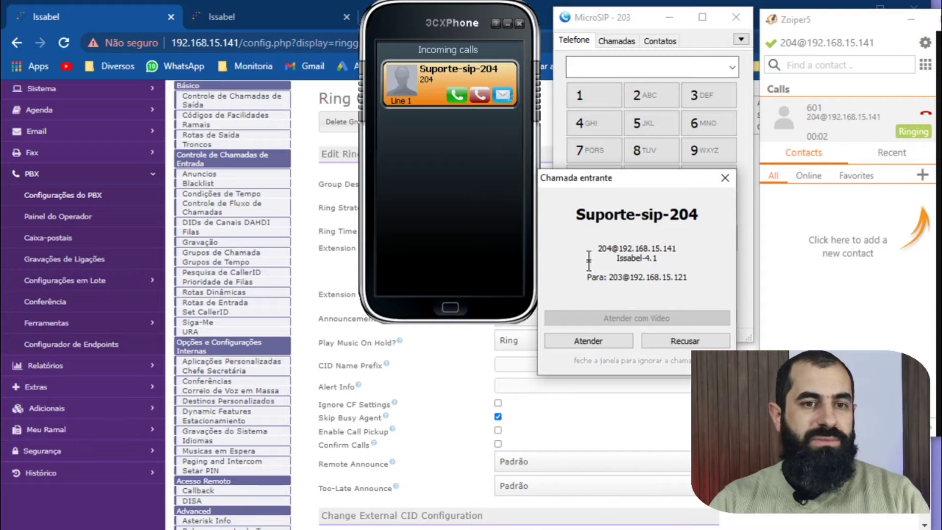
Check the caller name on the incoming group call and decline it on MicroSIP (203) and 3CXPhone (202).
drag(595, 219, 631, 218)
click(630, 219)
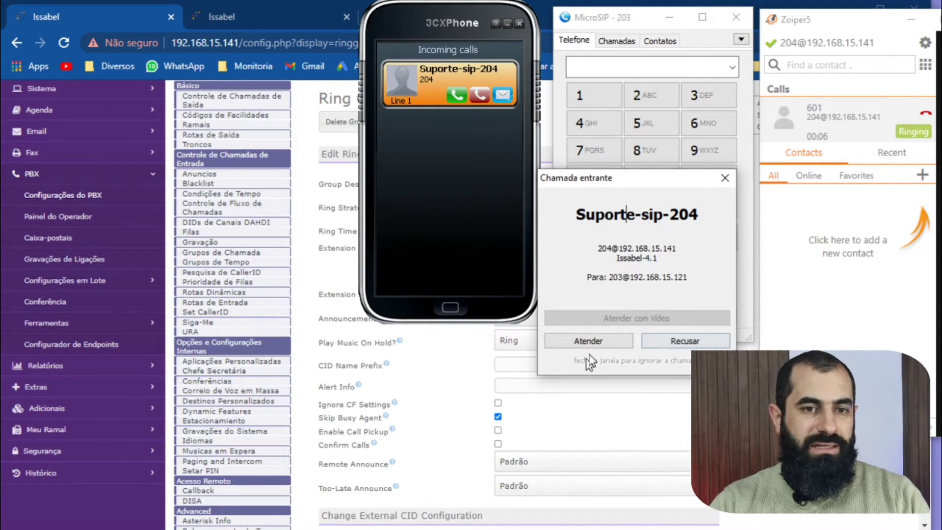
click(684, 341)
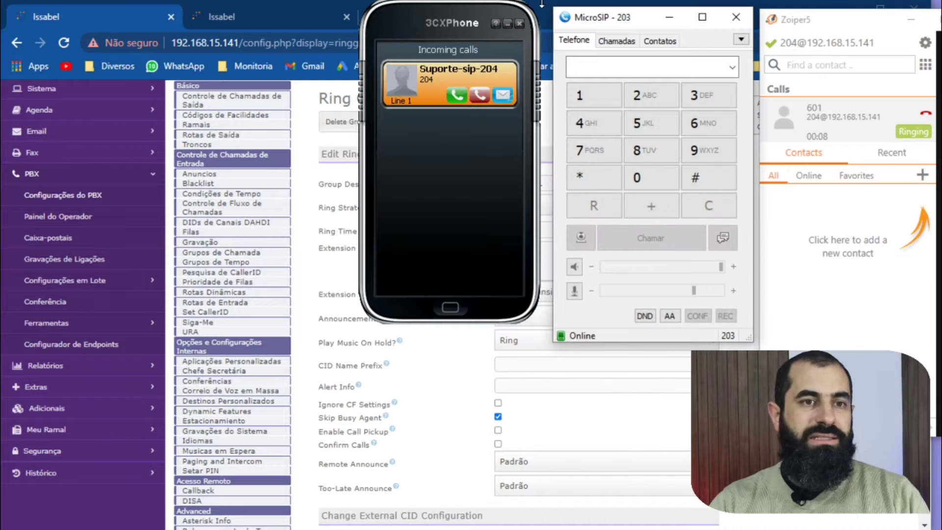
click(480, 98)
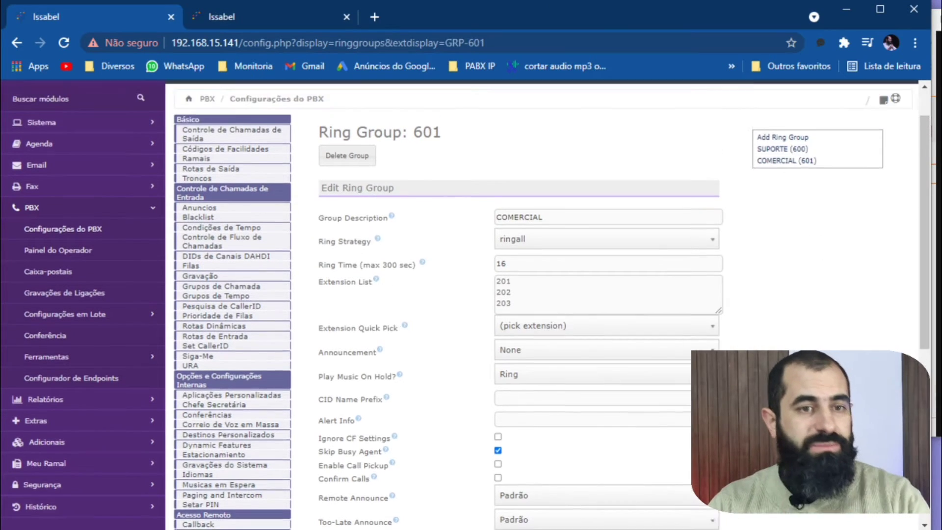
Back in the Issabel browser page, set ring group 601's CID Name Prefix to CLIENTE CAIXA.
scroll(575, 376, up, 1)
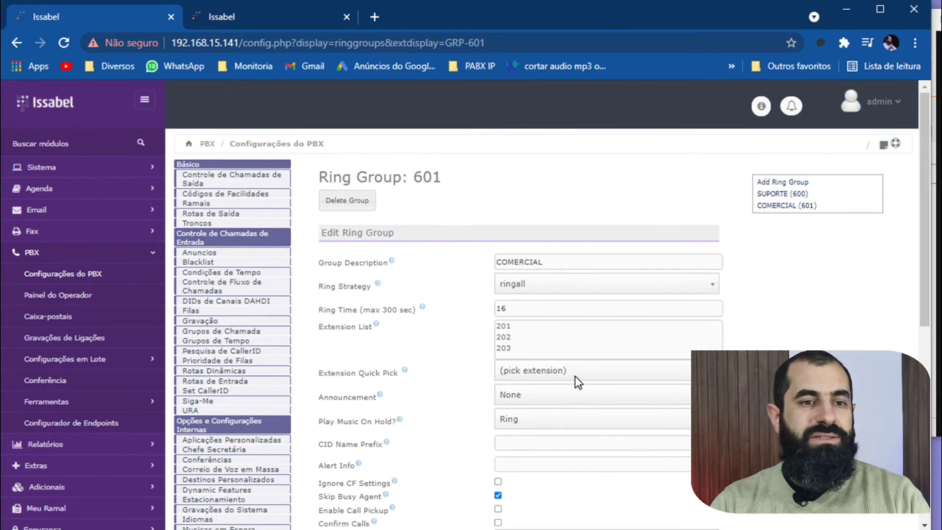
click(538, 442)
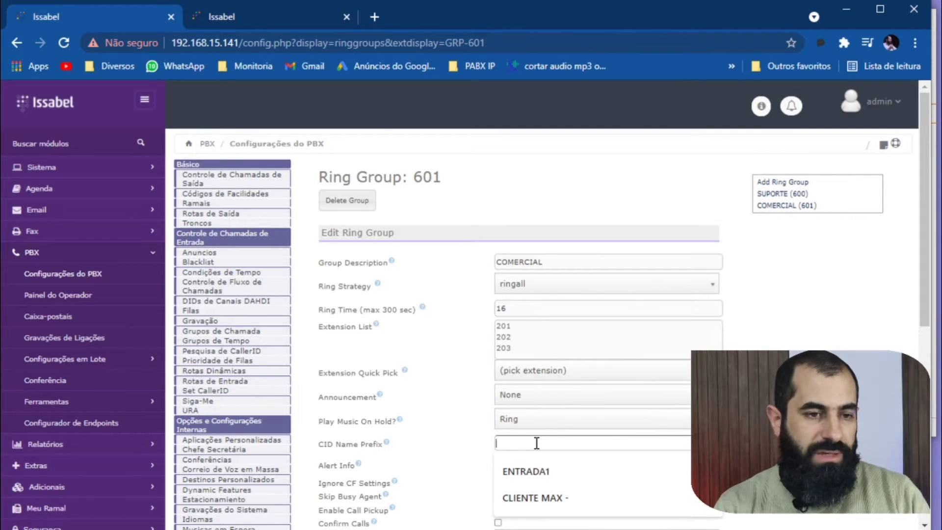
text(C)
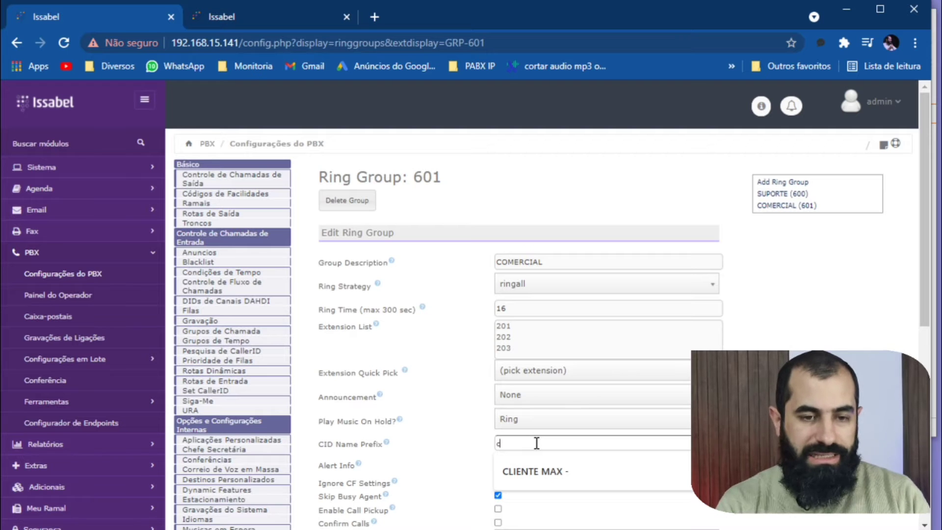
key(BackSpace)
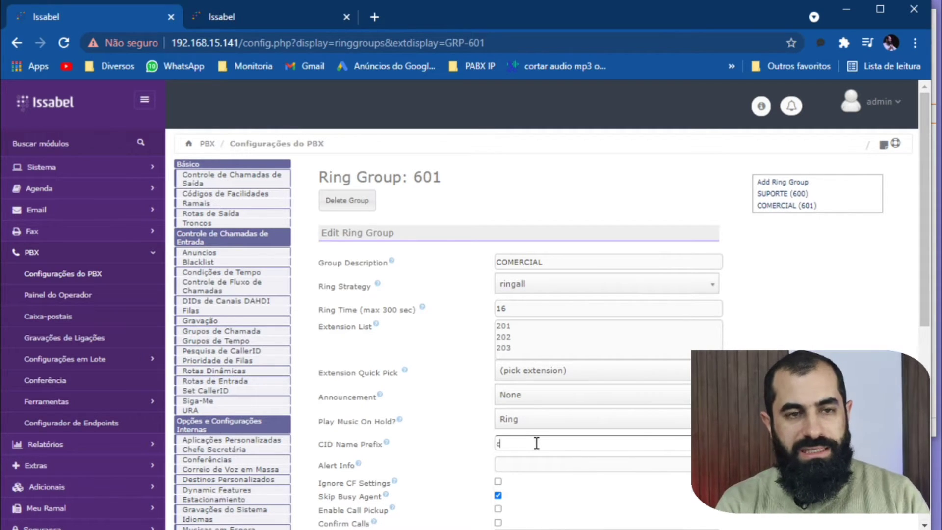
key(BackSpace)
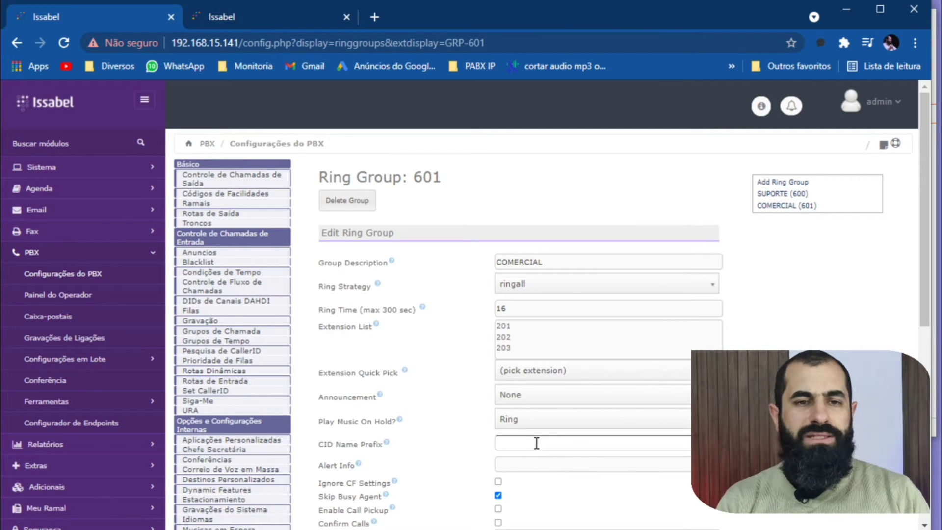
text(c)
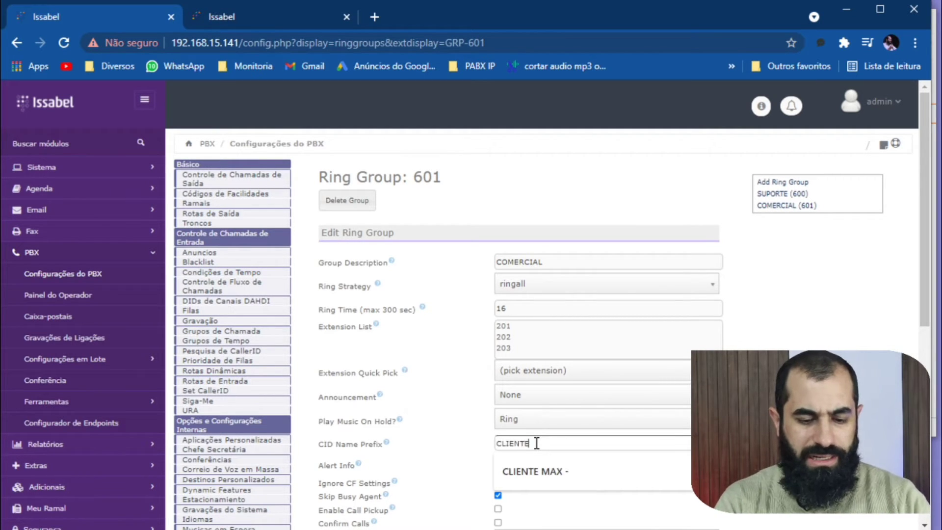
text(LIENTE )
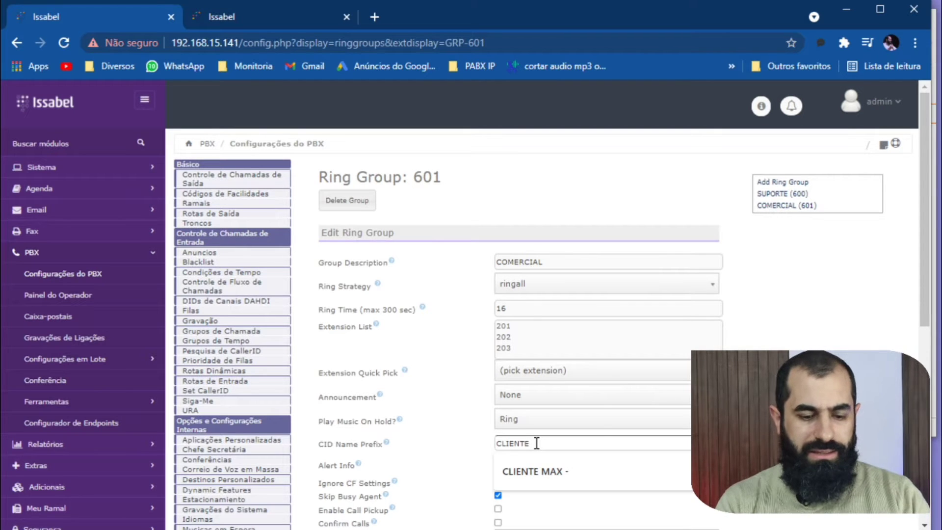
text(601)
key(BackSpace)
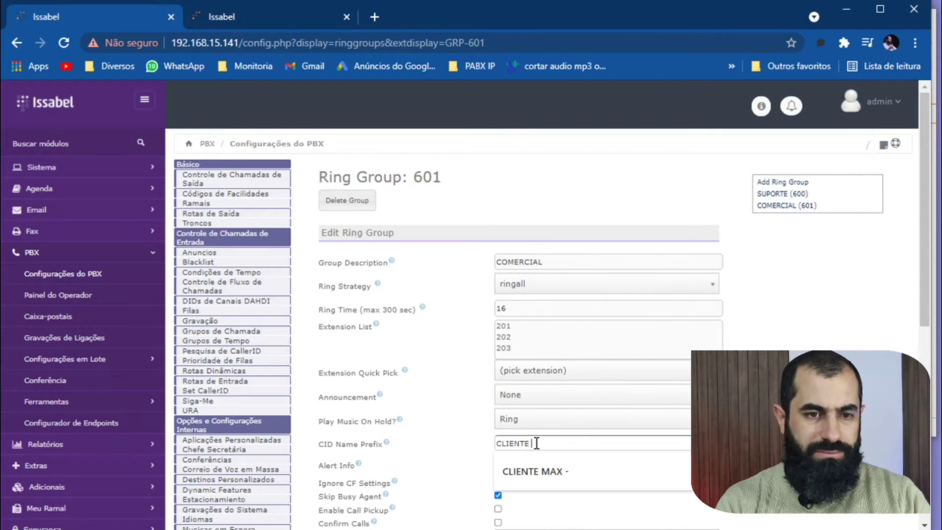
text(C)
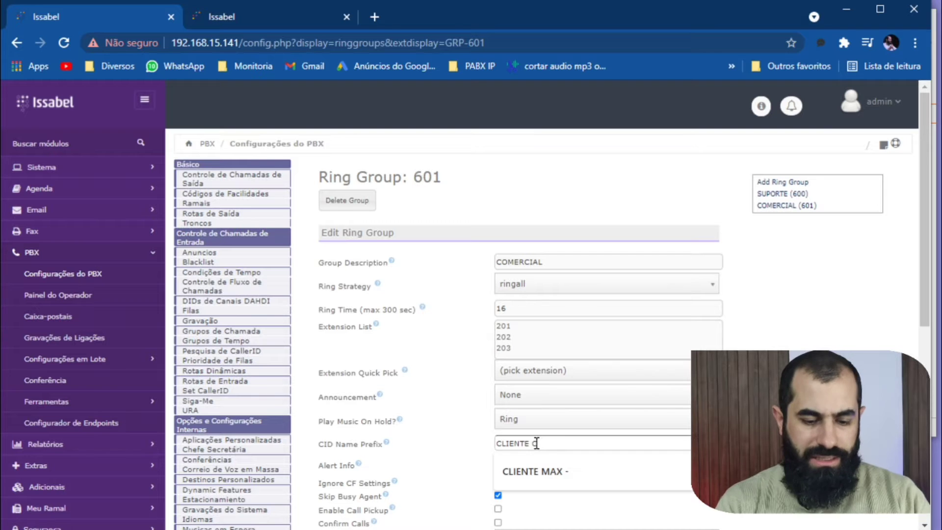
text(AIXA)
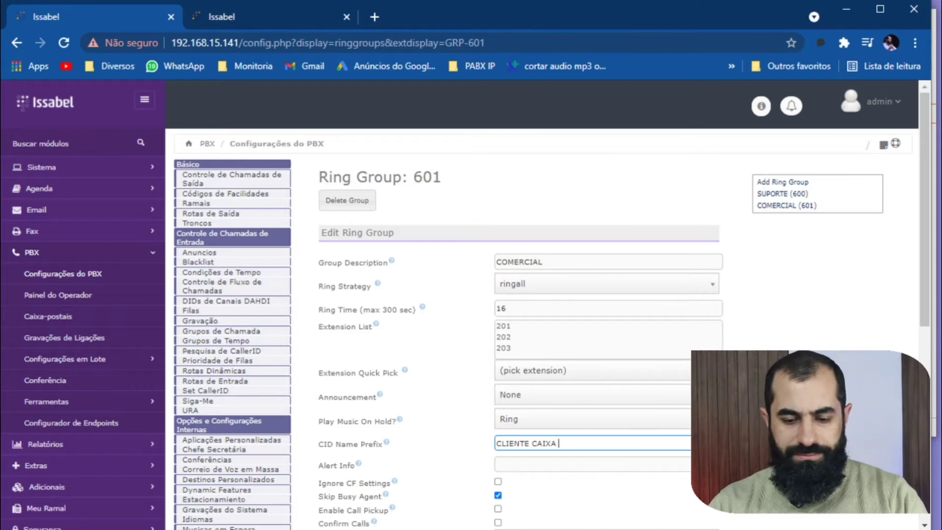
Save the ring group's changes and apply them to the PBX configuration.
scroll(539, 304, down, 8)
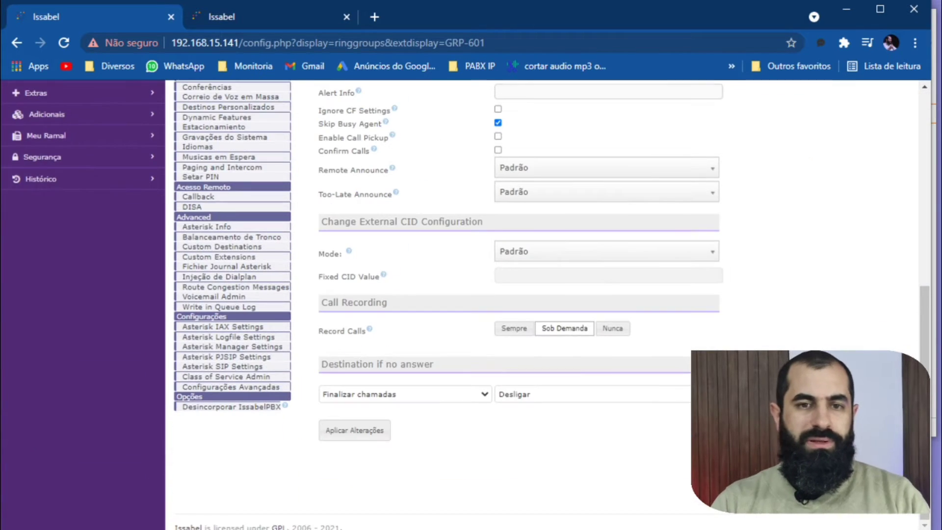
click(349, 429)
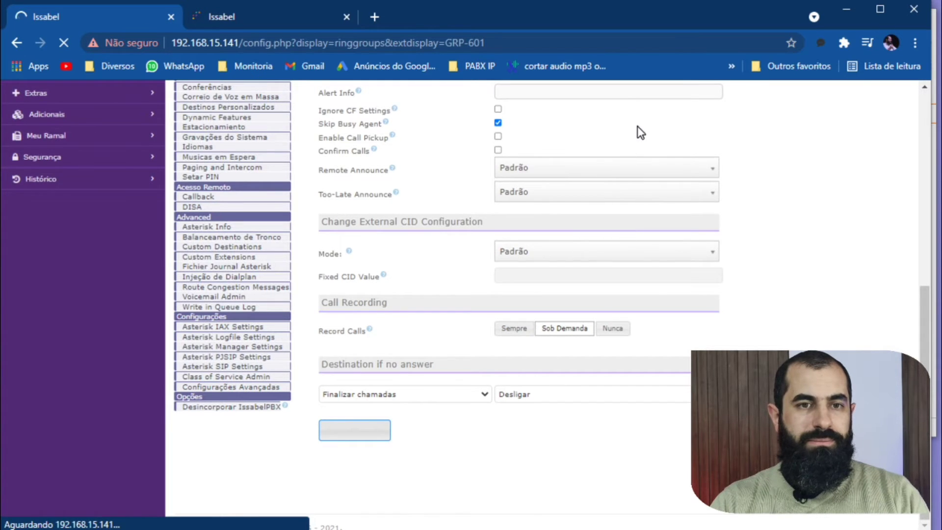
click(604, 165)
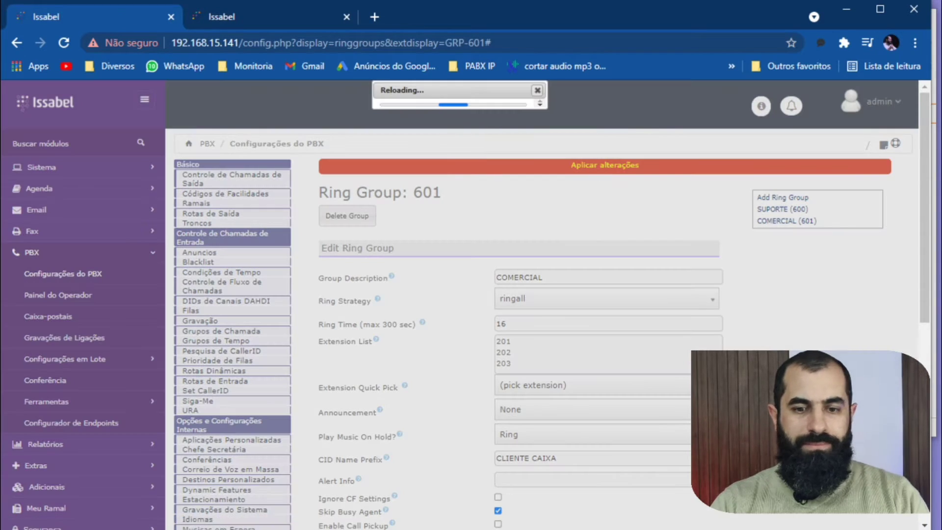
Bring the Zoiper5, 3CXPhone and MicroSIP softphones back over the browser and open Zoiper5's dial pad.
key(alt+Tab)
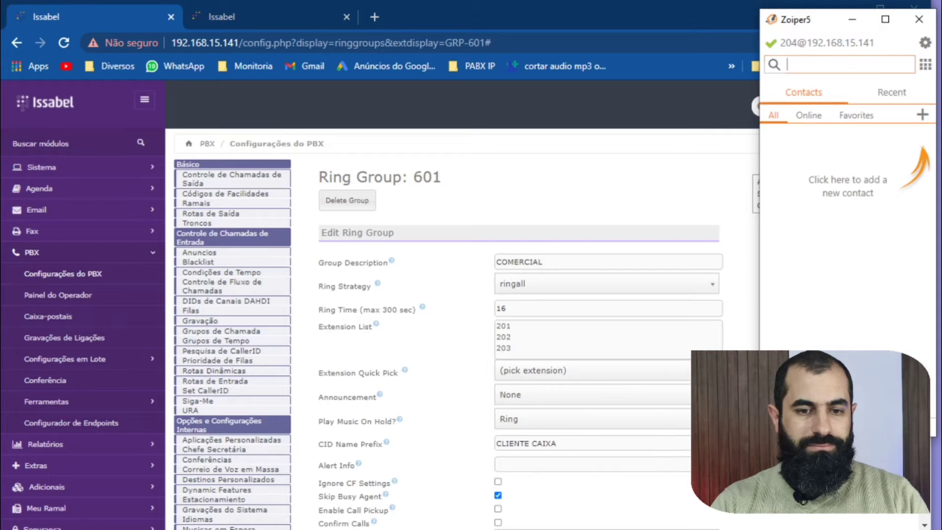
key(alt+Tab)
key(alt+Tab)
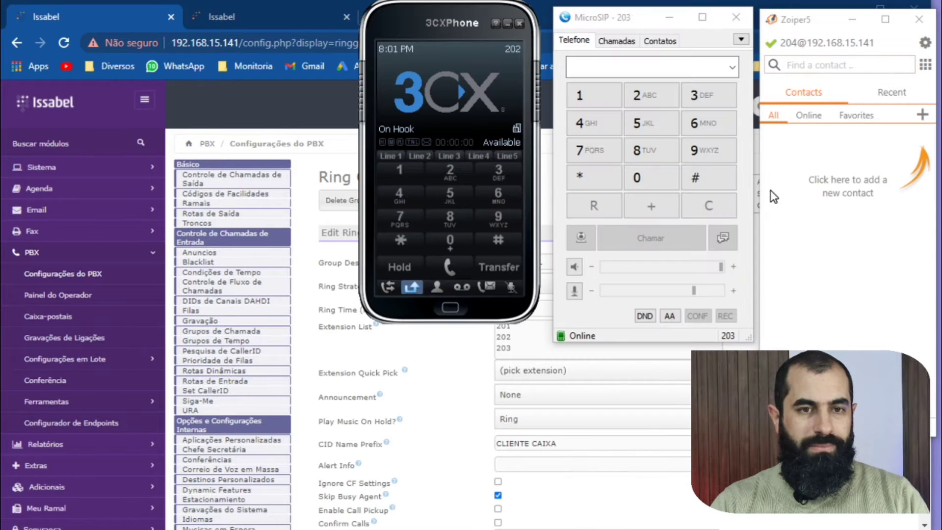
click(925, 64)
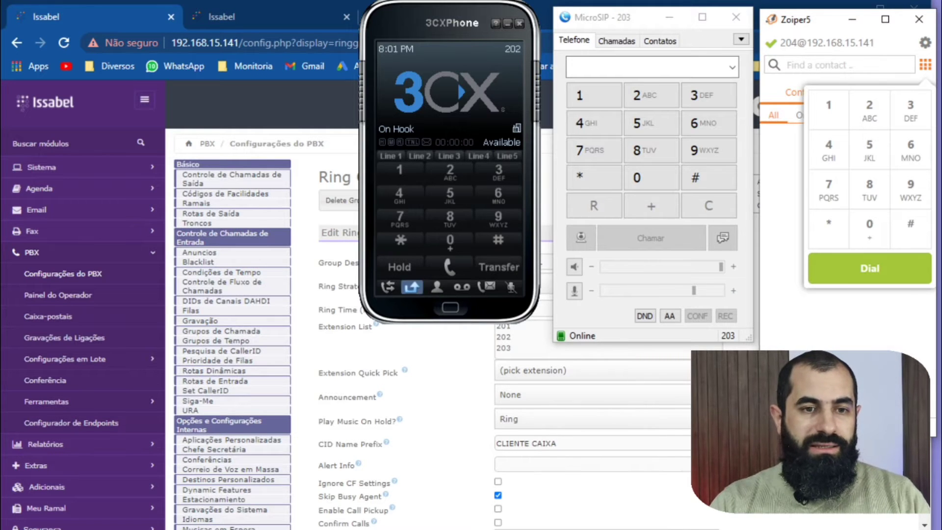
Return to the ring group 601 form in the browser and set its ring strategy to hunt.
click(716, 501)
click(589, 282)
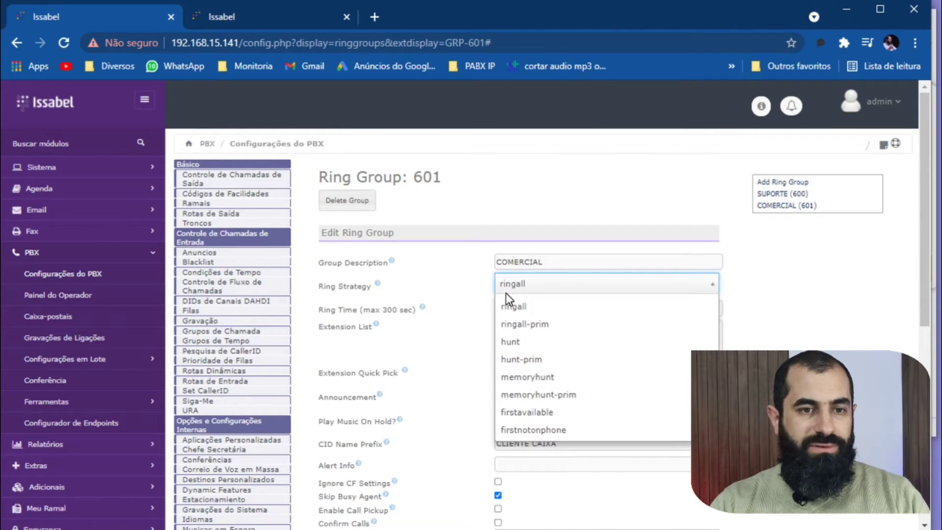
click(544, 346)
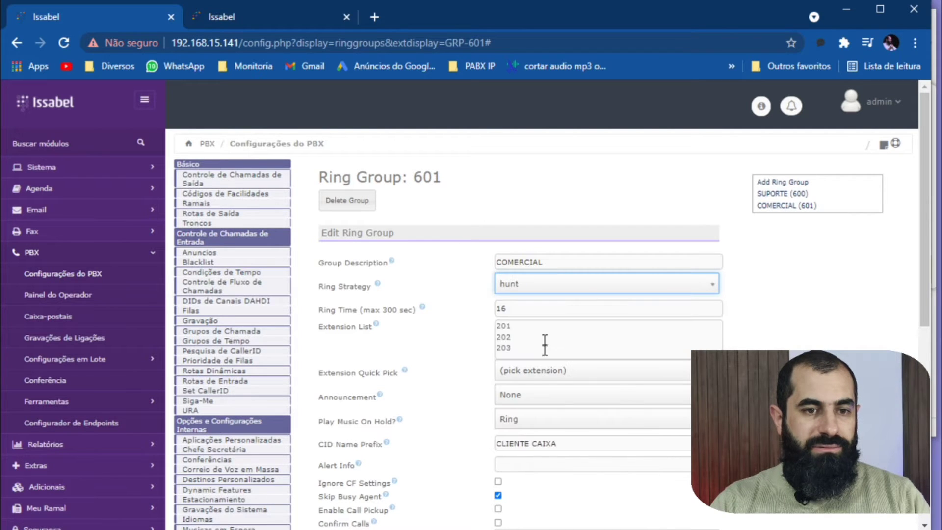
Save ring group 601 with the hunt strategy and apply the changes to the PBX configuration.
scroll(484, 429, down, 8)
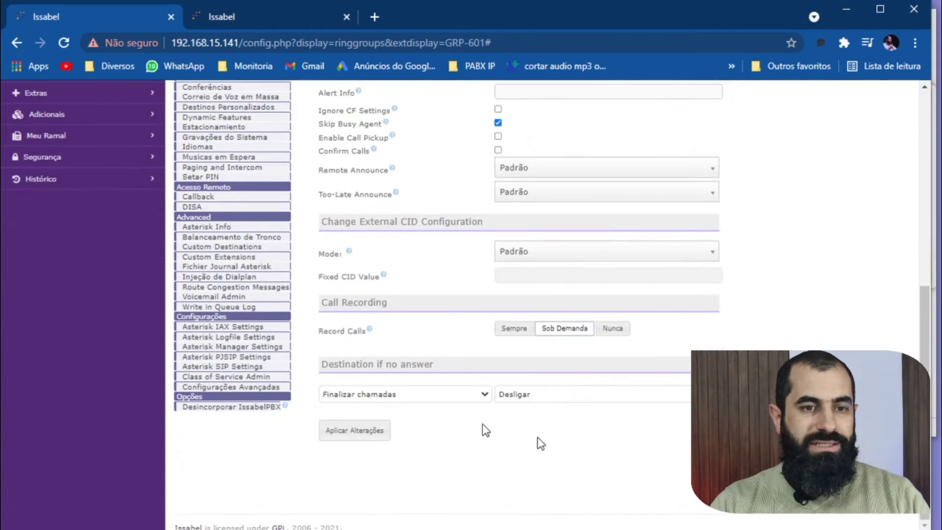
click(362, 431)
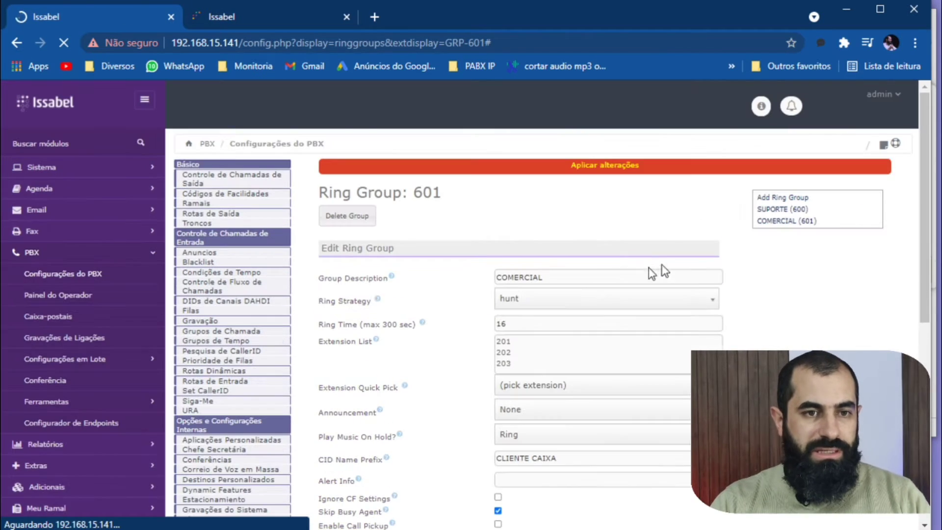
click(625, 166)
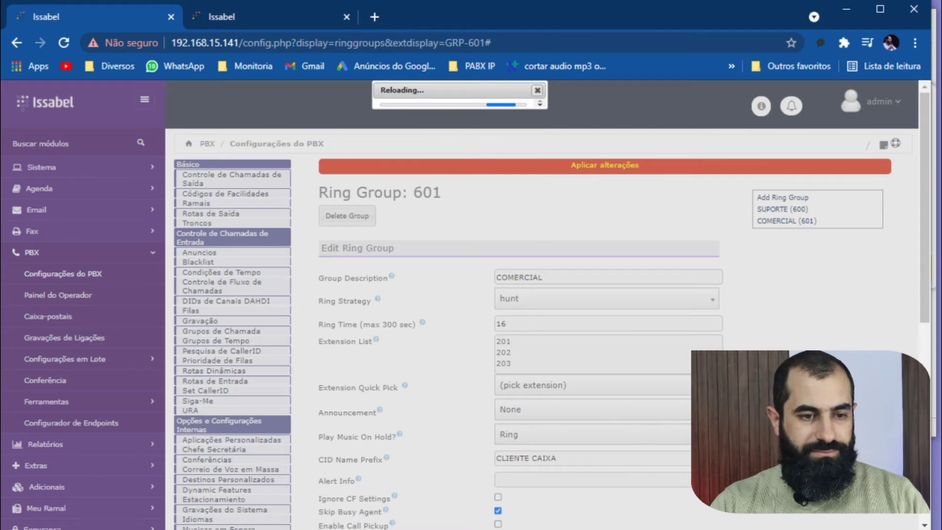
Bring the 3CXPhone, Zoiper5 and MicroSIP softphones to the front over the browser.
key(alt+Tab)
key(alt+Tab)
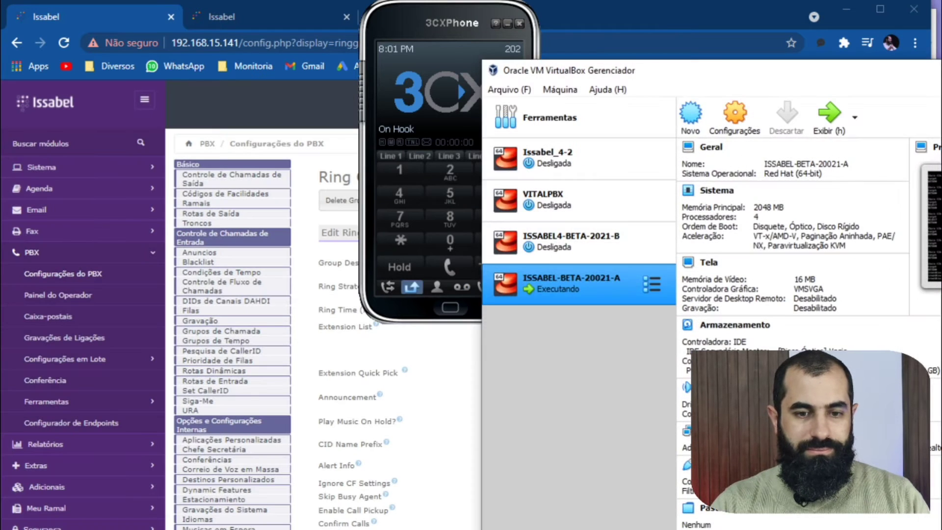
key(alt+Tab)
key(alt+Tab)
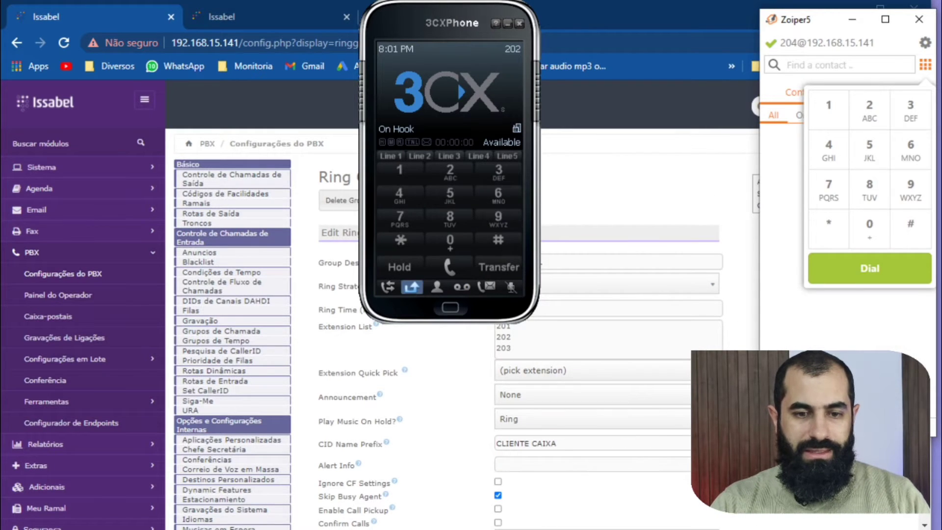
key(alt+Tab)
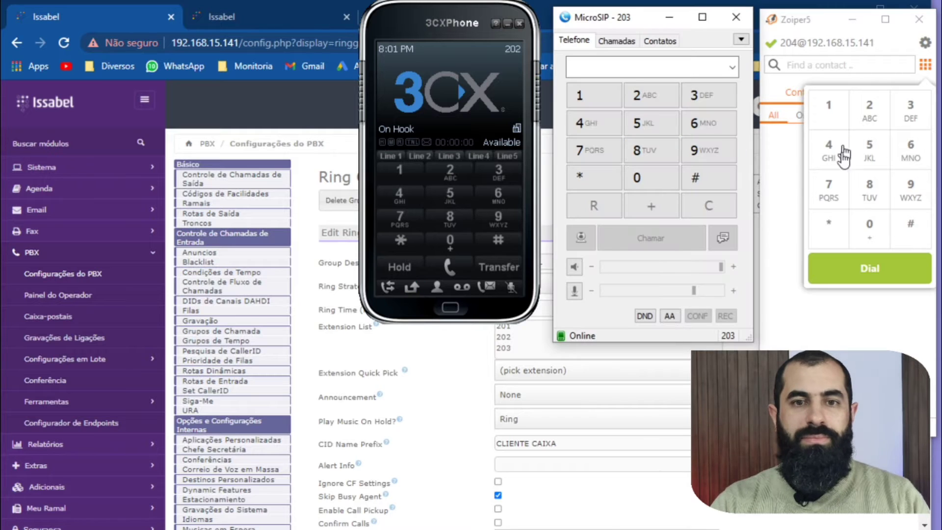
Place a test call to ring group 601 from extension 204 in Zoiper5.
click(910, 151)
click(886, 226)
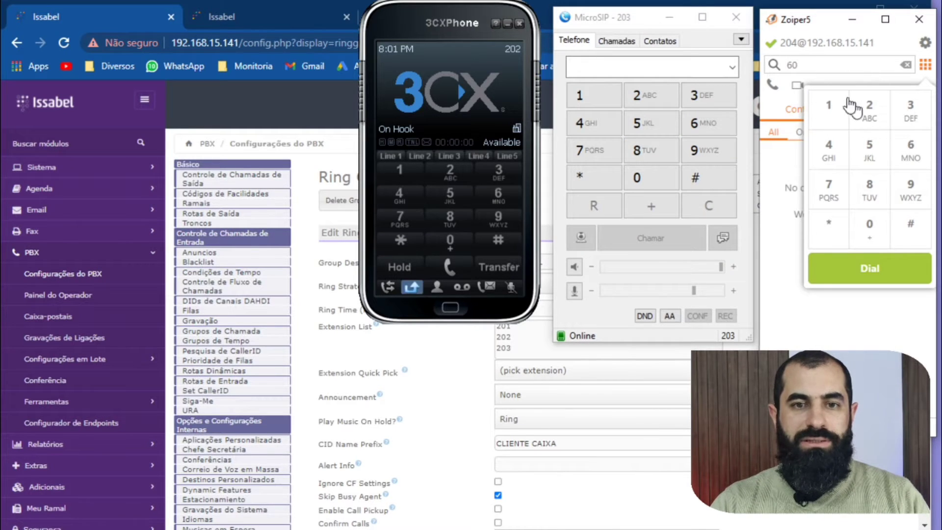
click(831, 104)
click(868, 271)
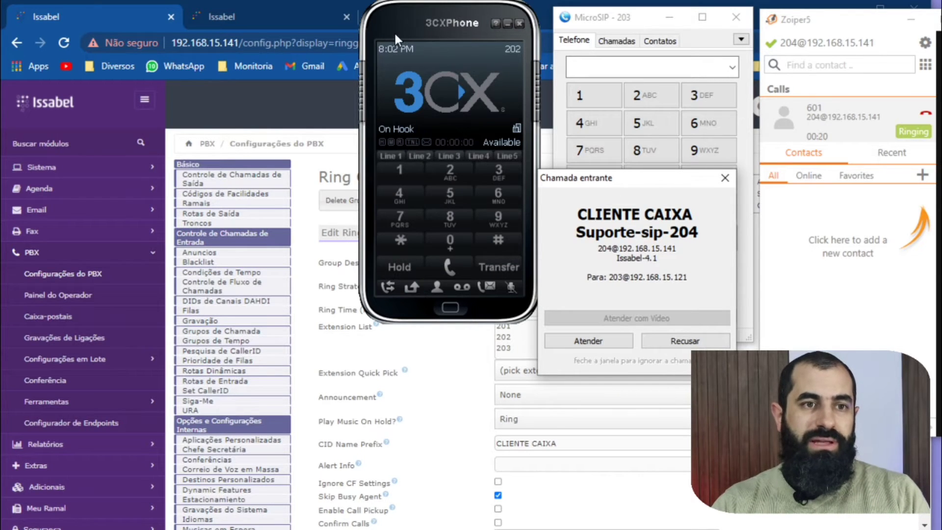
Examine the caller name prefix in MicroSIP's incoming call notification while the test call to 601 rings.
scroll(490, 426, down, 6)
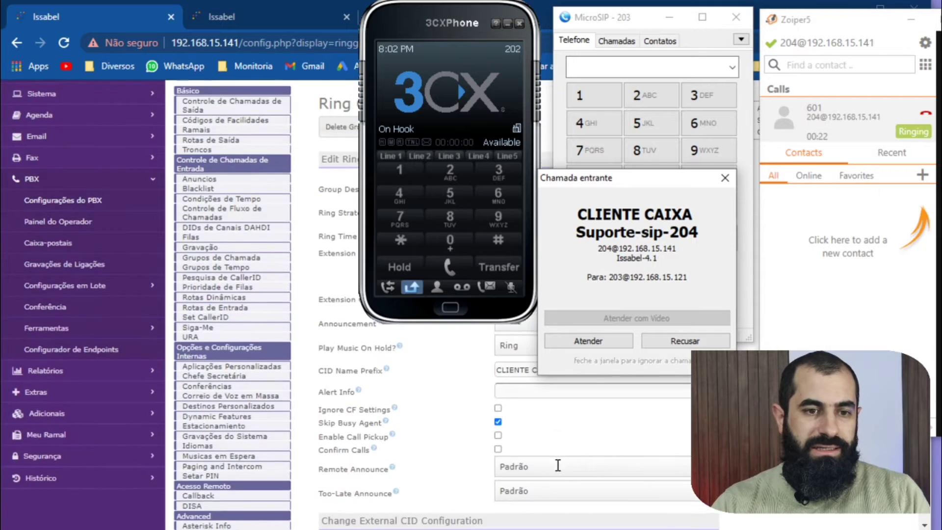
scroll(469, 427, up, 6)
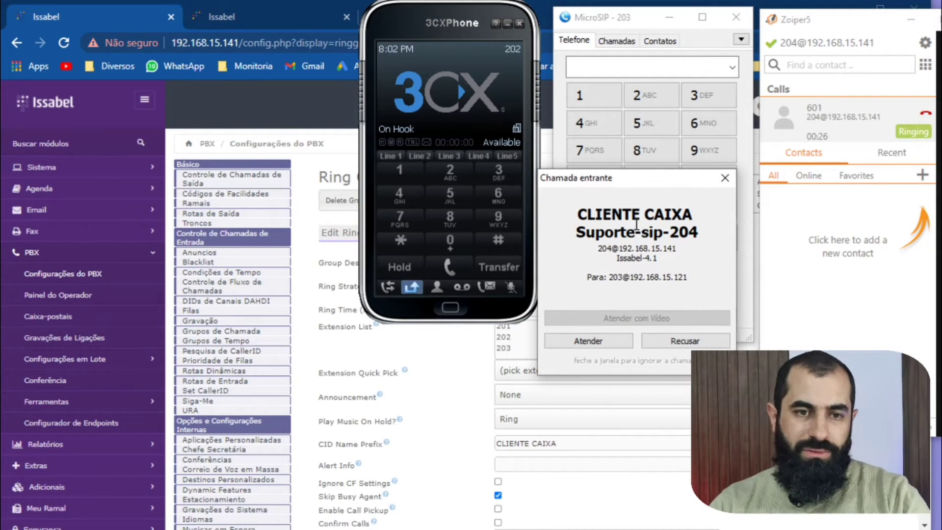
drag(630, 184, 655, 124)
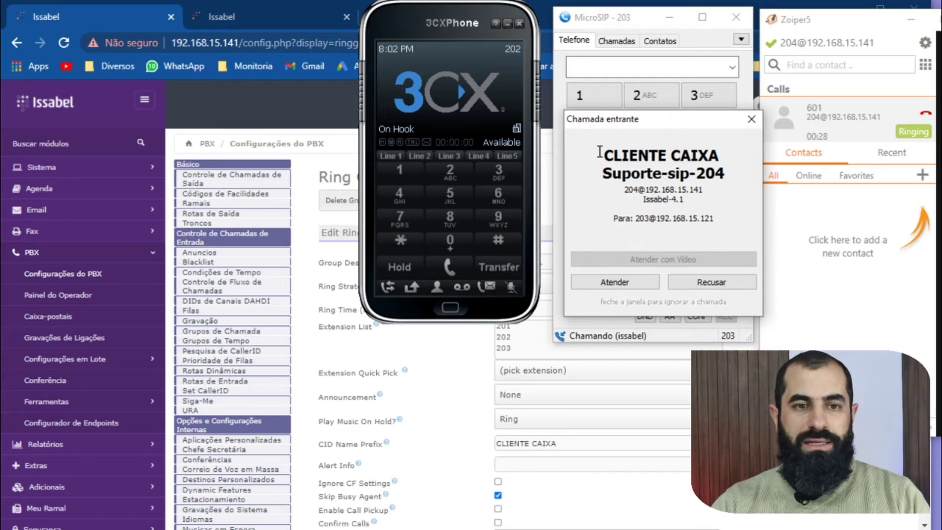
drag(600, 155, 727, 152)
double_click(726, 152)
drag(602, 122, 597, 122)
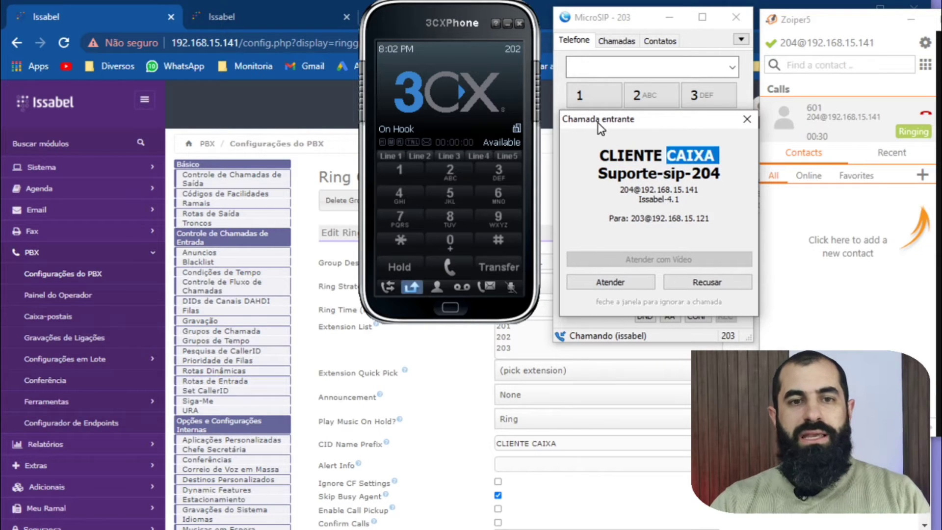
click(676, 156)
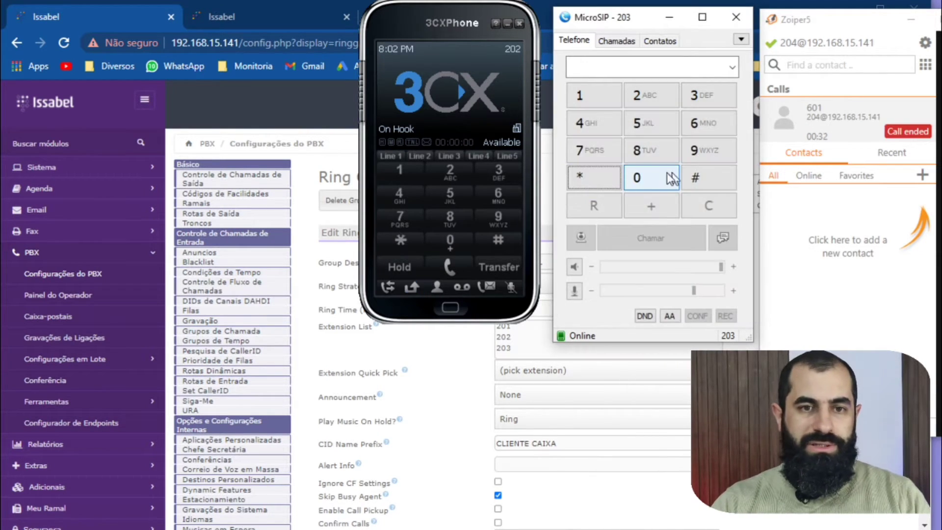
click(899, 132)
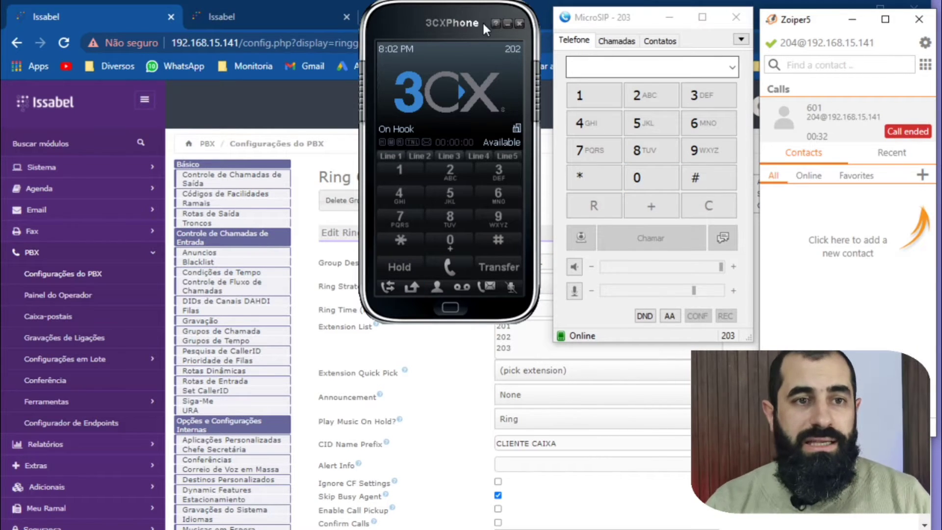
Switch back to Issabel in the browser, open the queue configuration, and give a new queue the number 403 and name COMERCIAL.
click(127, 17)
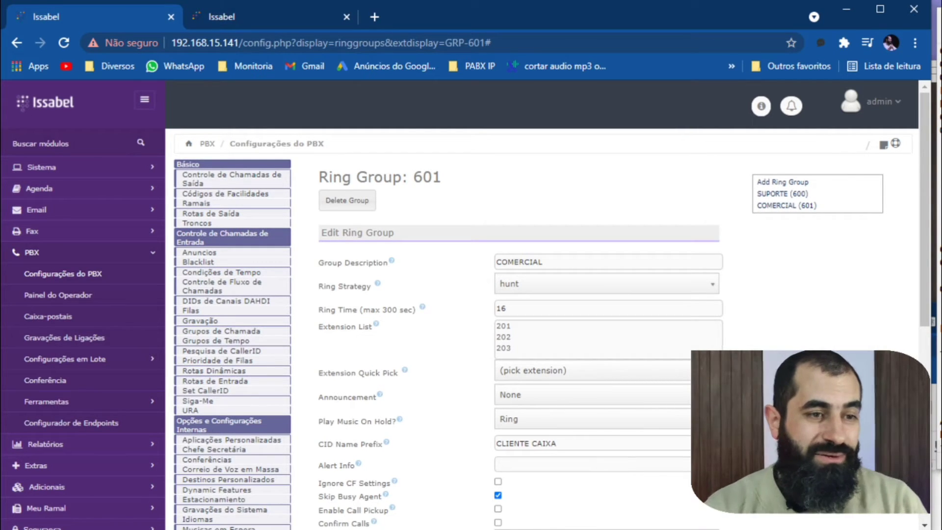
click(191, 311)
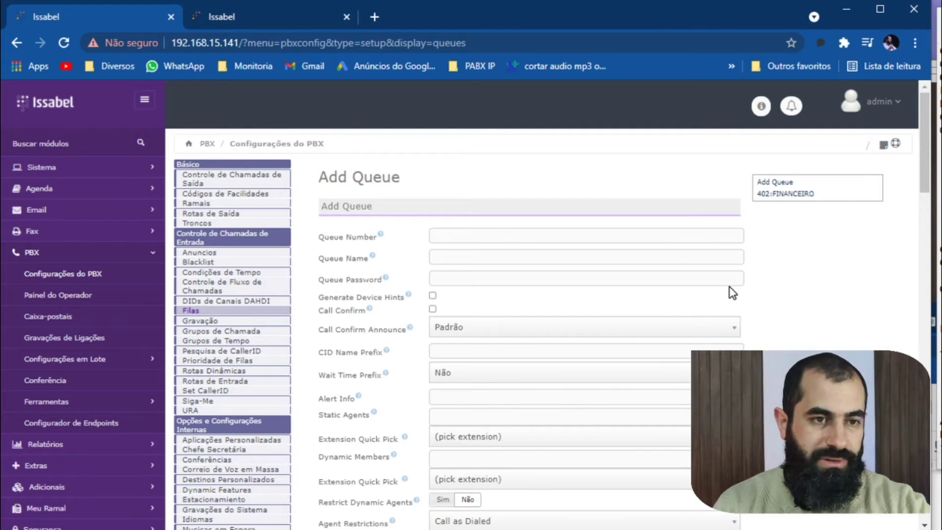
click(475, 238)
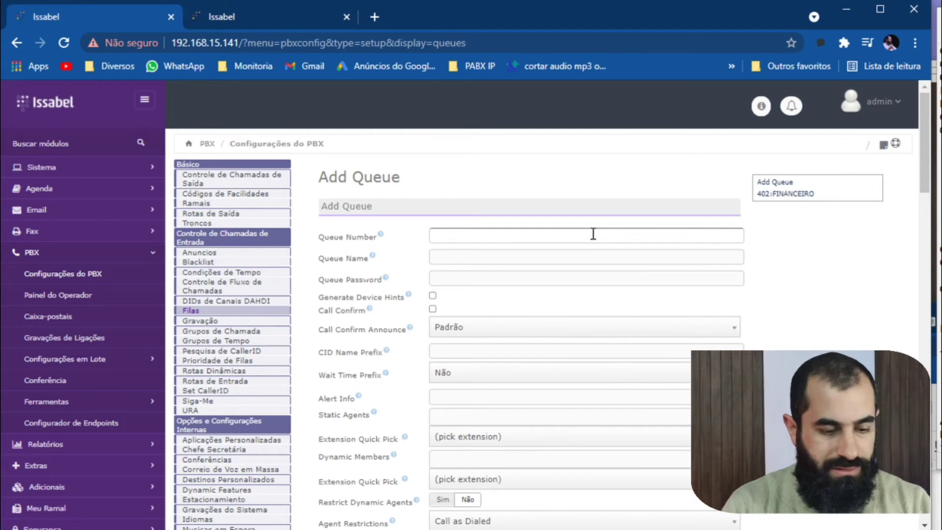
text(403)
key(Tab)
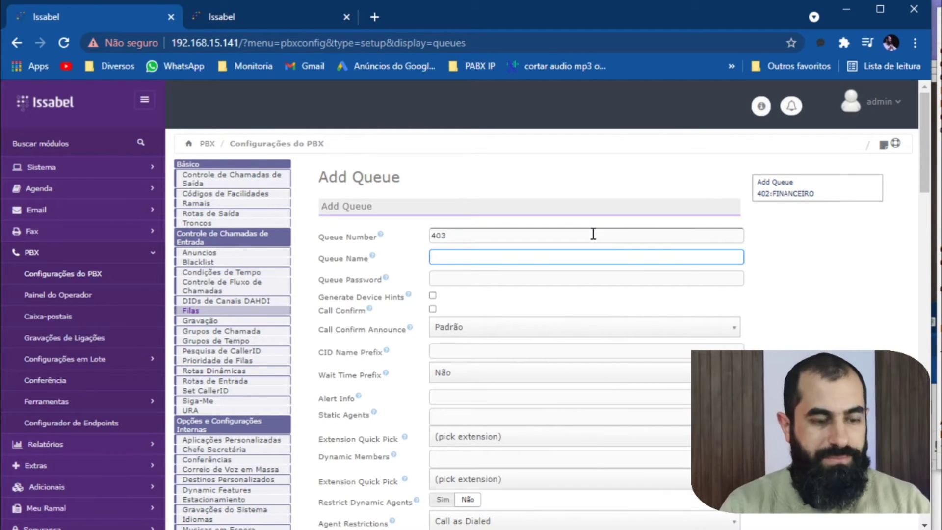
text(COMERC)
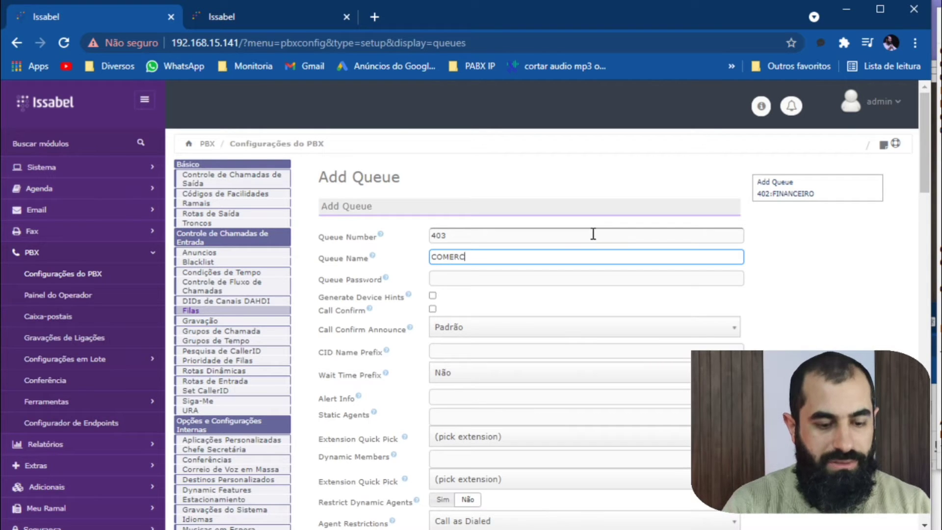
text(IAL)
key(Tab)
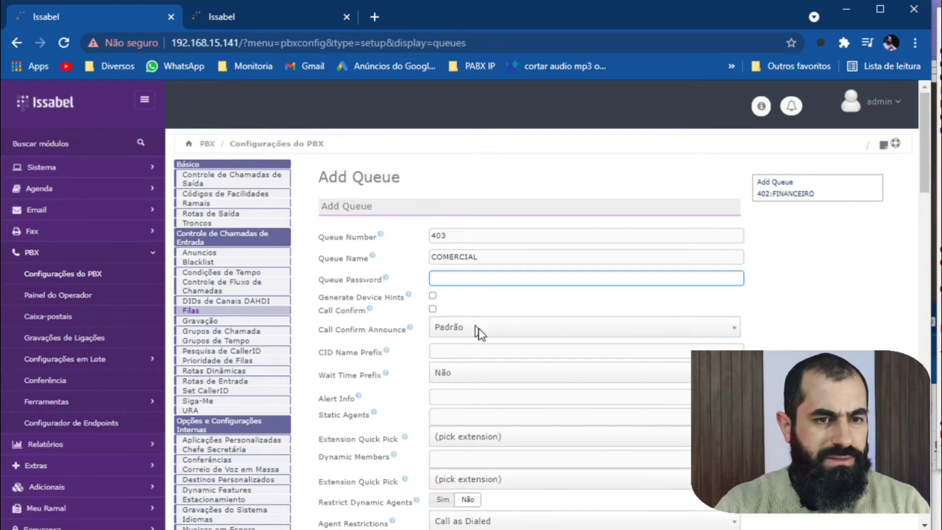
Review the CID Name Prefix and Wait Time Prefix settings of the new queue.
scroll(483, 324, down, 1)
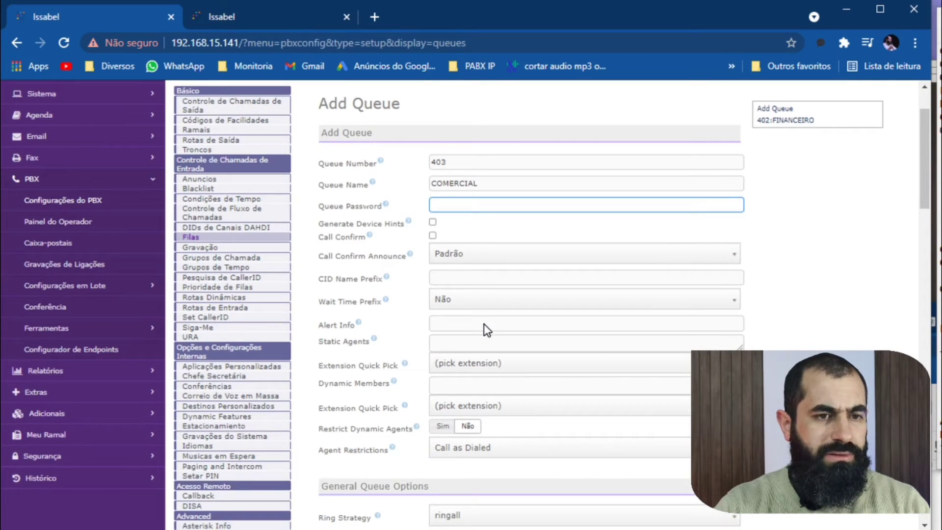
click(455, 278)
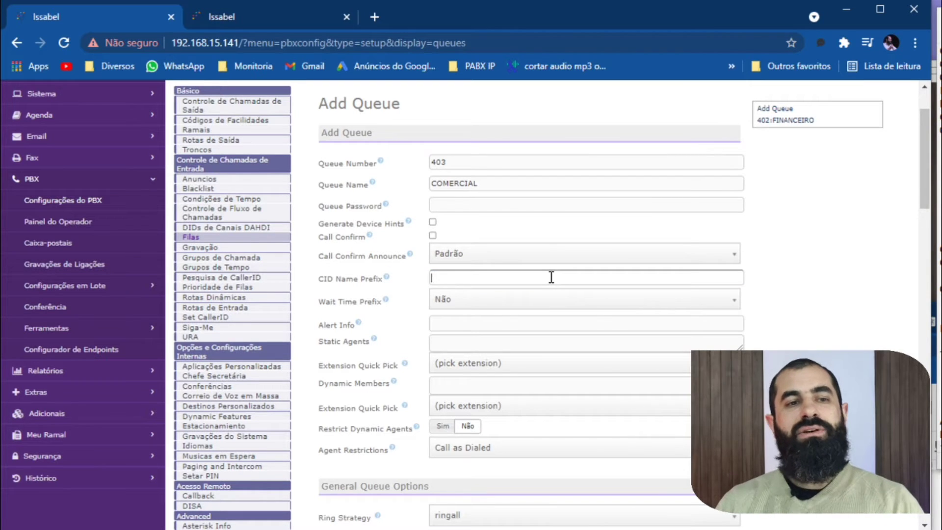
click(551, 277)
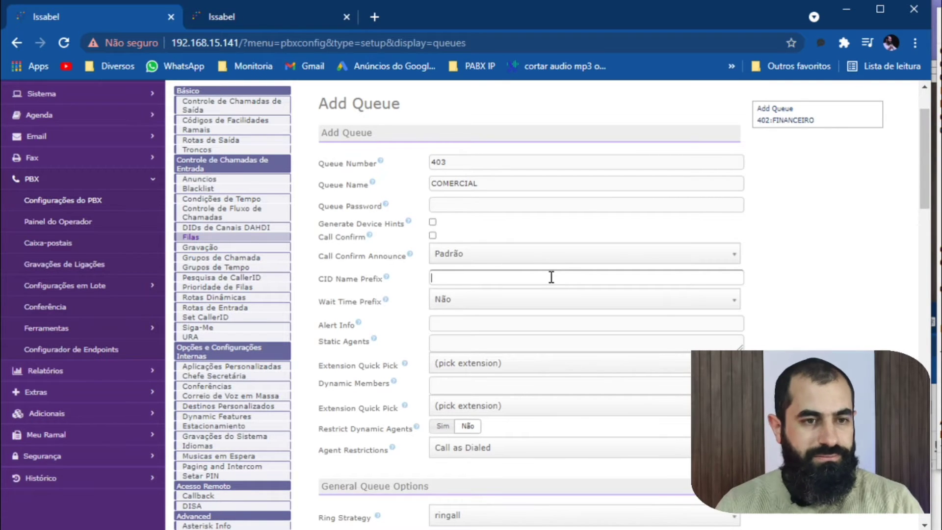
click(512, 304)
click(376, 318)
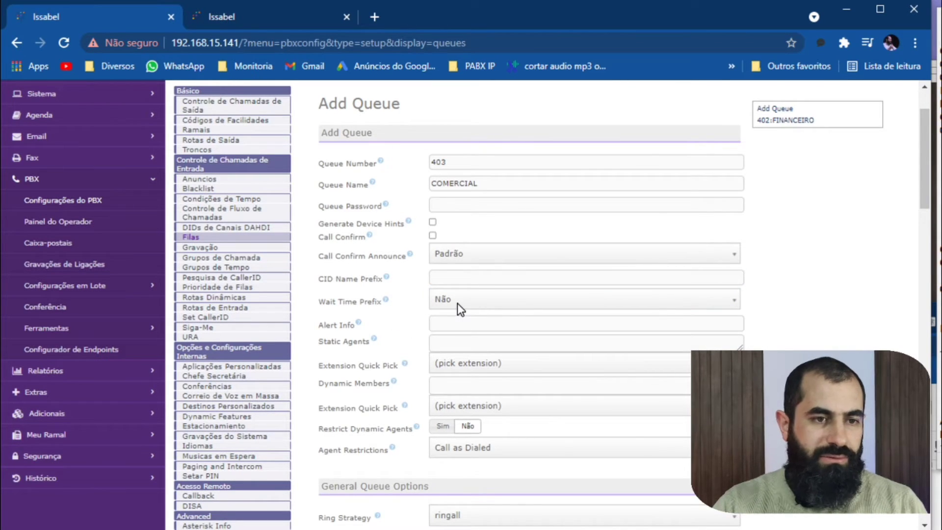
mouse_move(387, 306)
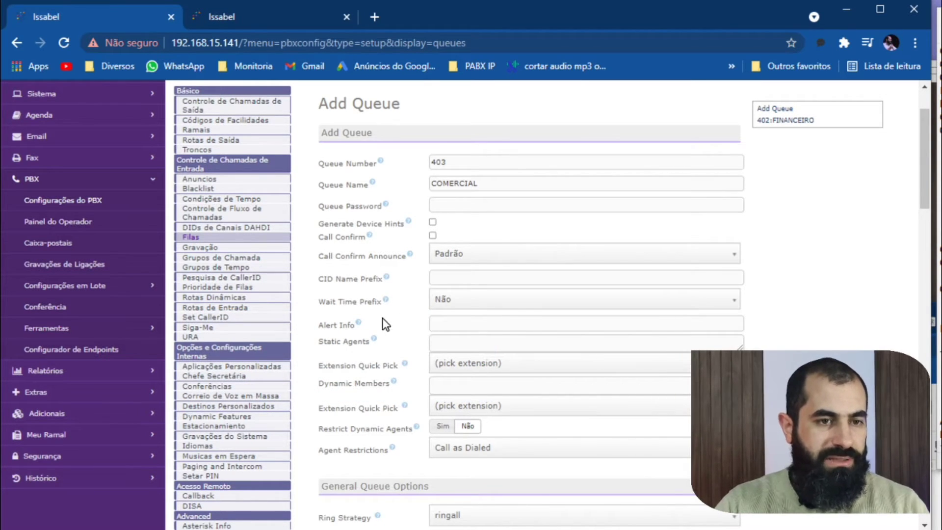
Add extensions 201, 202 and 203 as static agents of the COMERCIAL queue.
scroll(388, 329, down, 2)
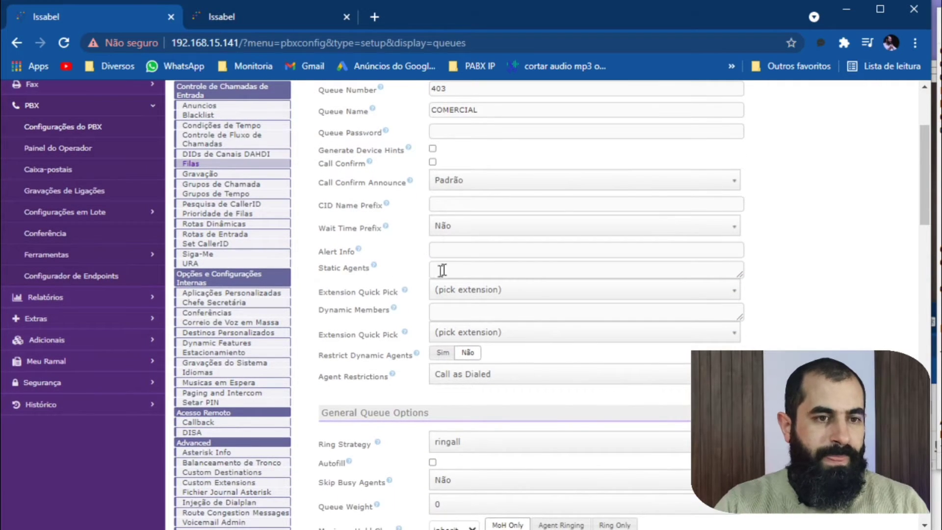
click(466, 269)
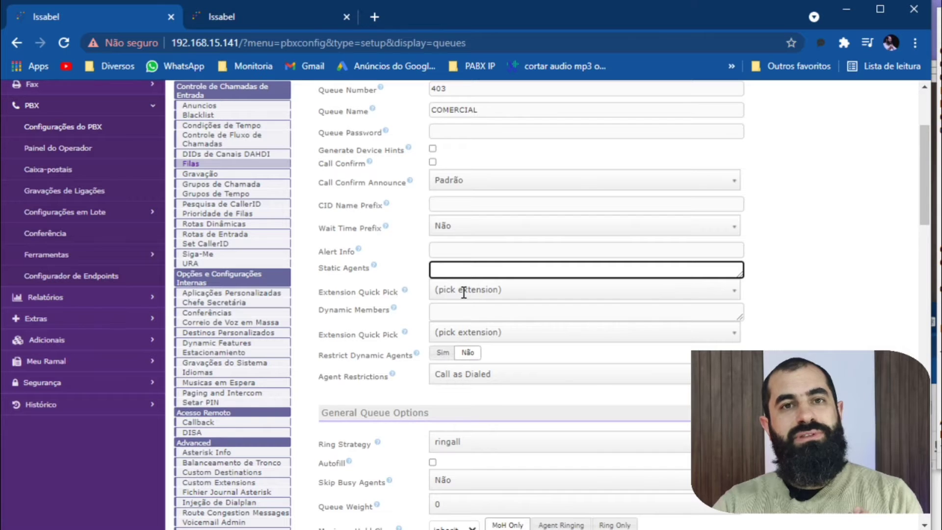
click(464, 291)
click(458, 326)
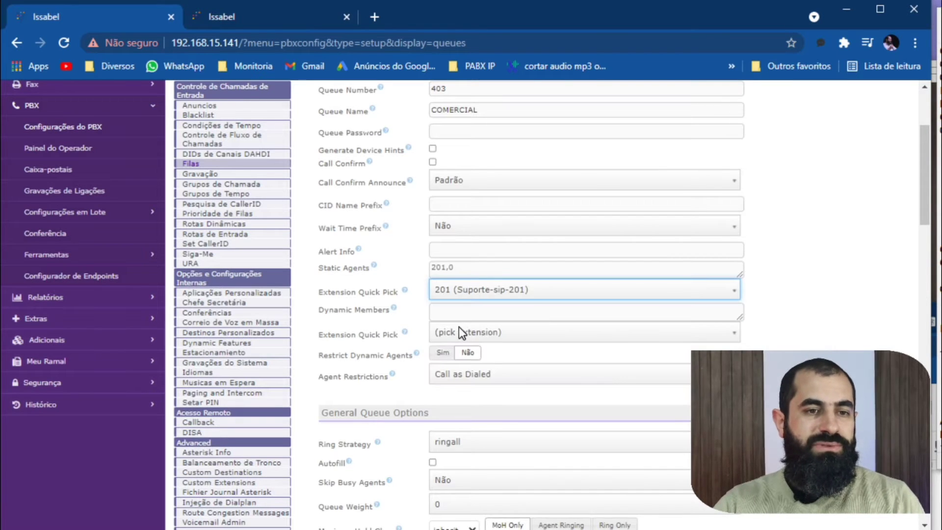
click(467, 296)
click(466, 344)
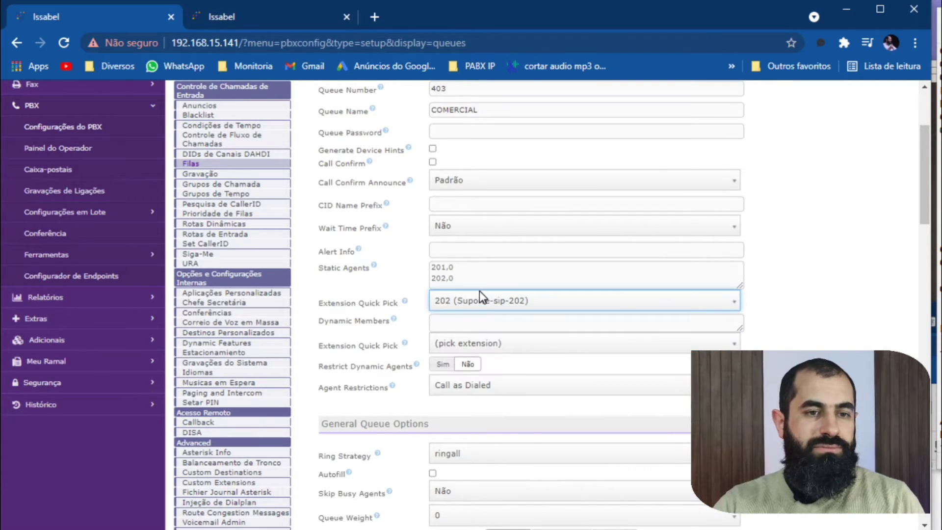
click(479, 297)
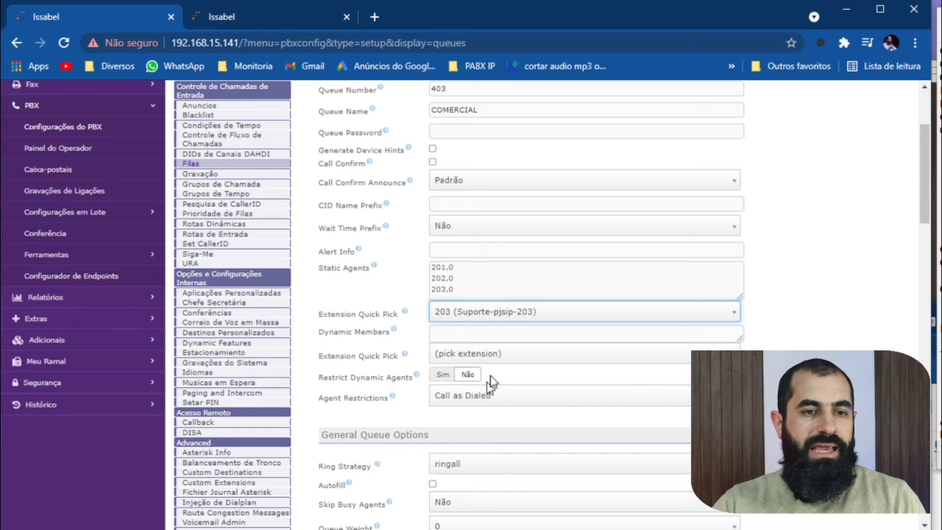
click(491, 377)
Review the extensions offered for the queue's static agents and dynamic members without adding any.
click(510, 306)
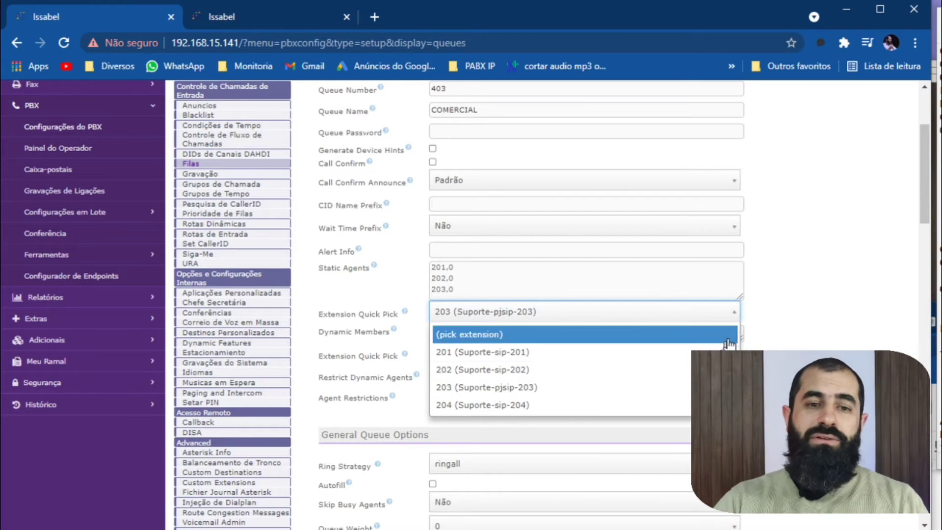
click(769, 334)
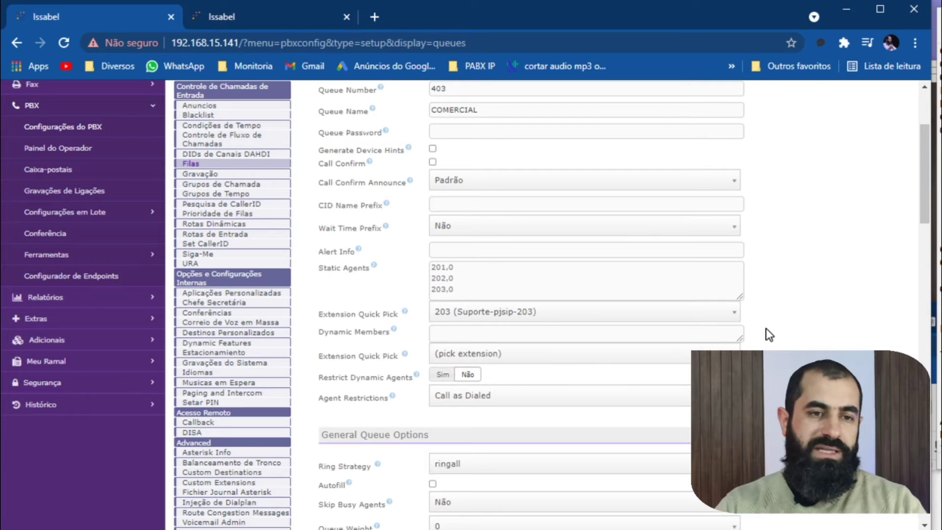
click(548, 310)
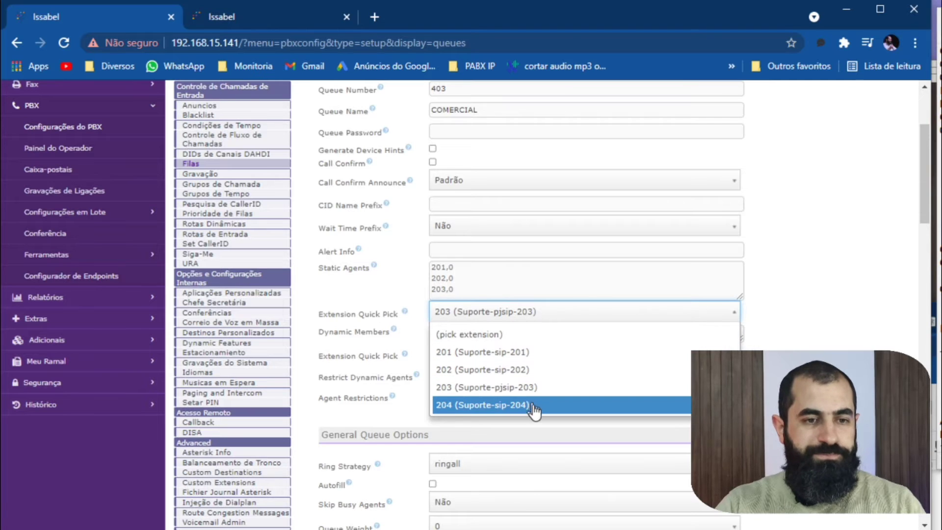
click(811, 349)
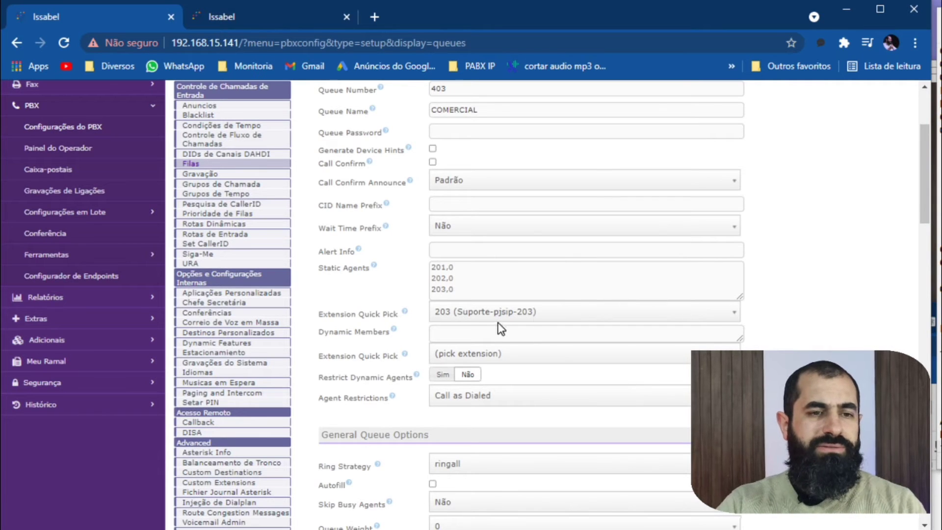
click(488, 354)
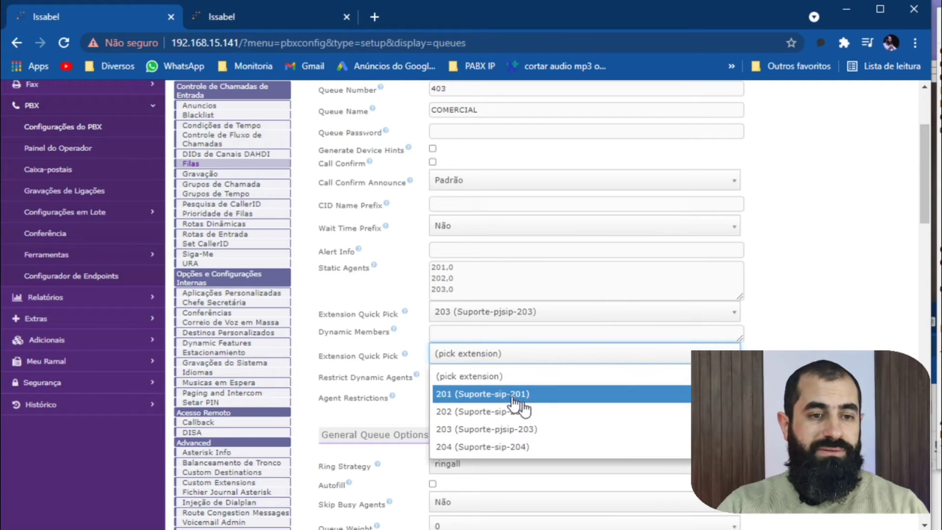
click(855, 343)
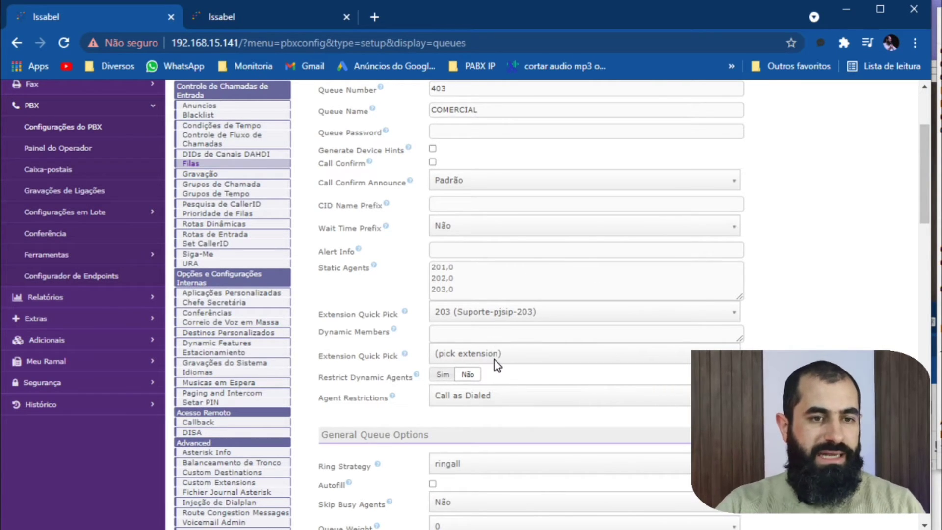
Set the COMERCIAL queue's CID Name Prefix to HOTEL BRASIL.
scroll(508, 352, down, 3)
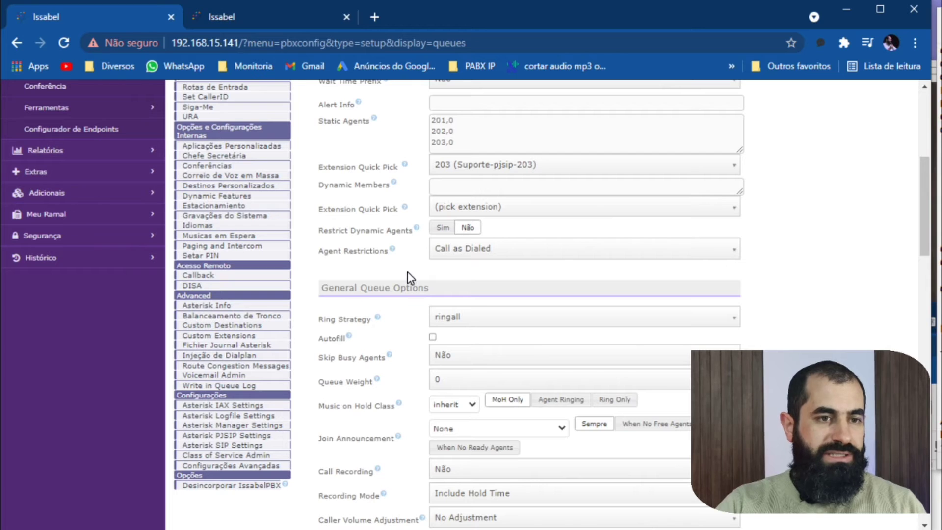
scroll(485, 324, down, 2)
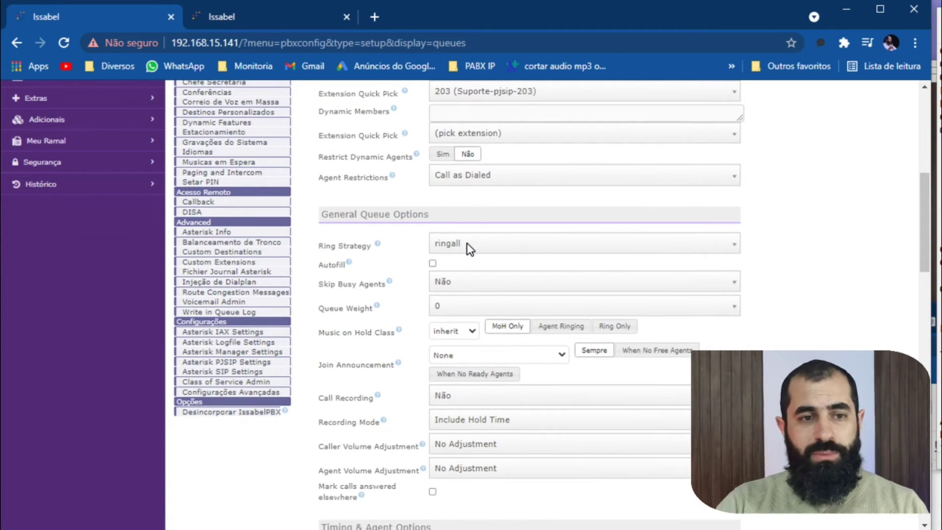
scroll(490, 314, up, 6)
click(465, 277)
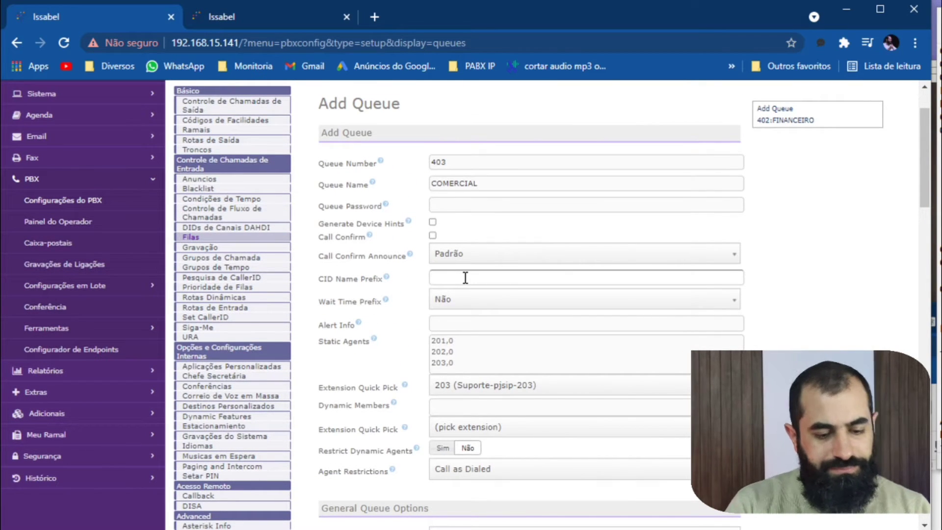
text(vend)
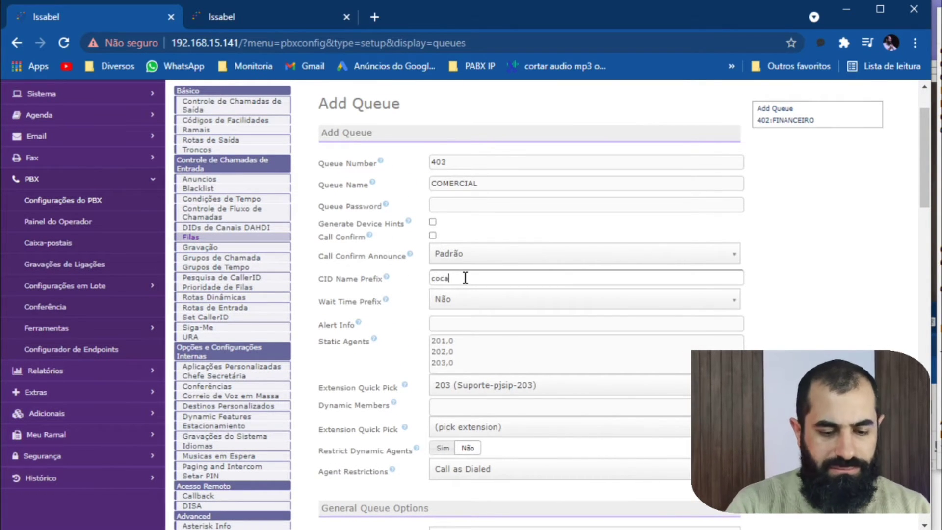
key(BackSpace)
key(BackSpace)
key(BackSpace)
key(BackSpace)
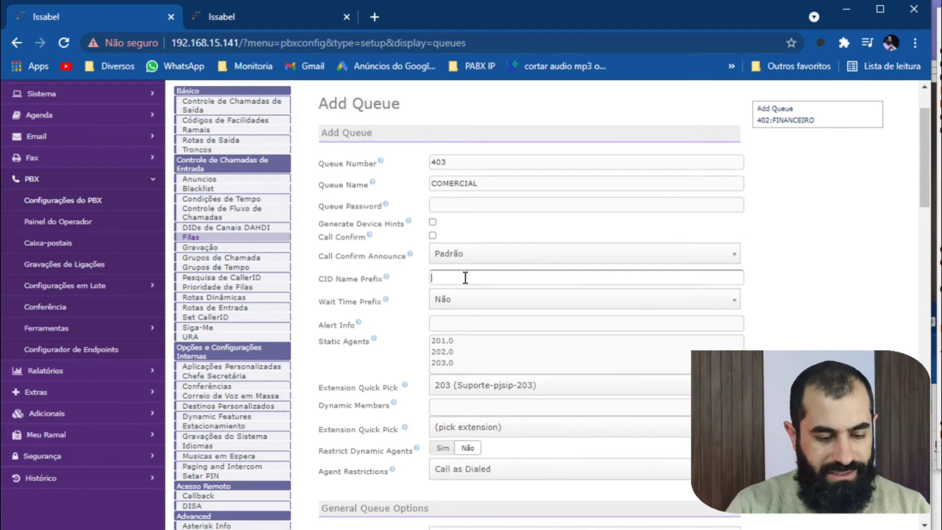
text(HOTEL BR)
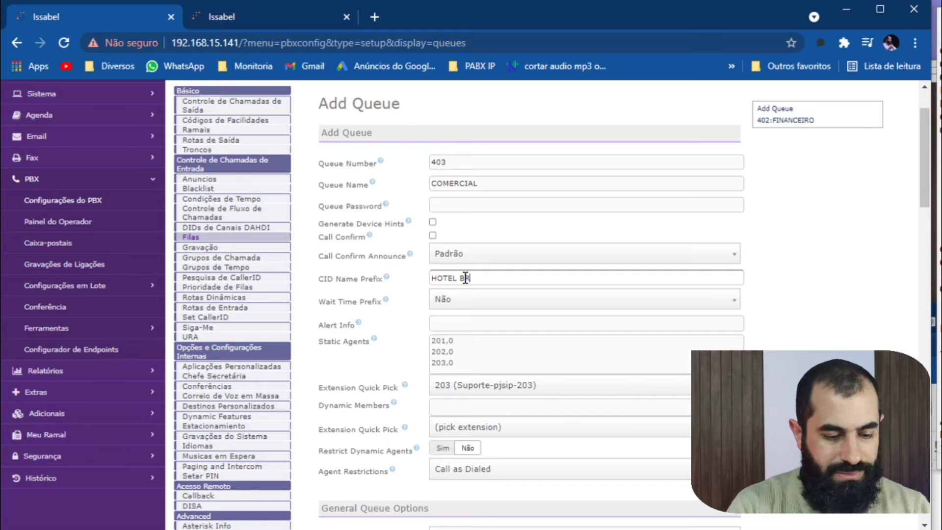
text(ASIL)
Set the queue's Max Wait Time to 15 seconds.
scroll(482, 268, down, 5)
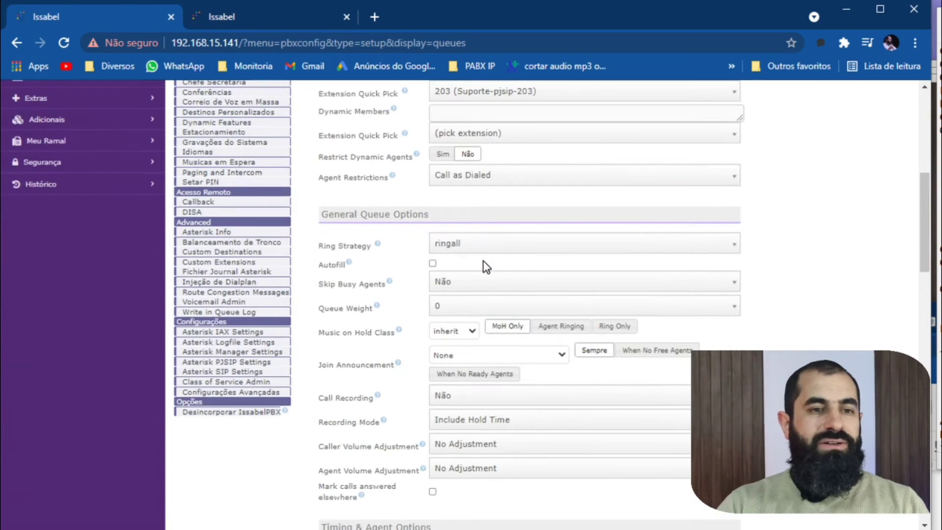
scroll(495, 211, down, 2)
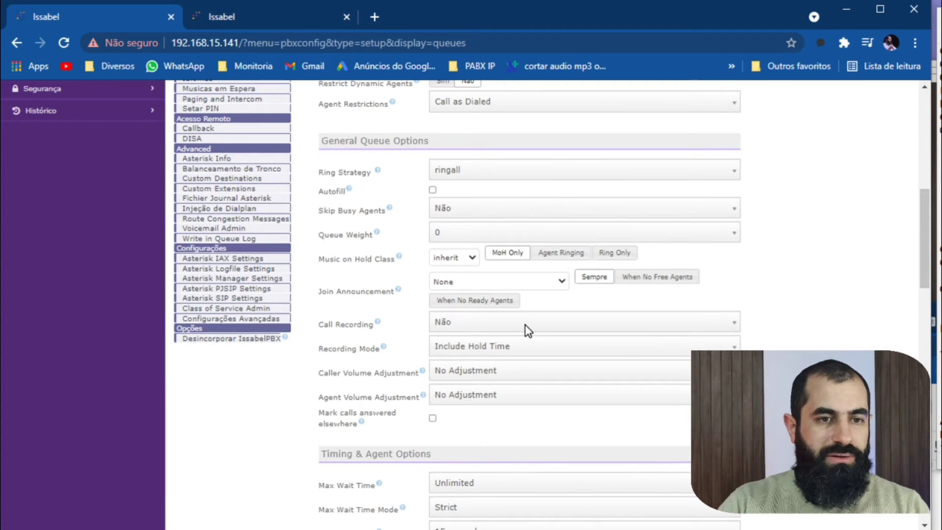
scroll(519, 327, down, 2)
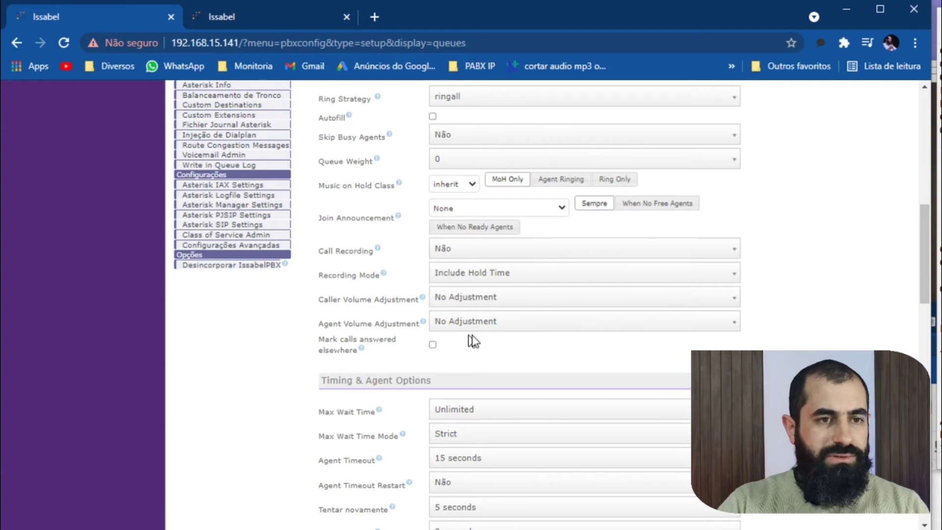
scroll(437, 297, down, 4)
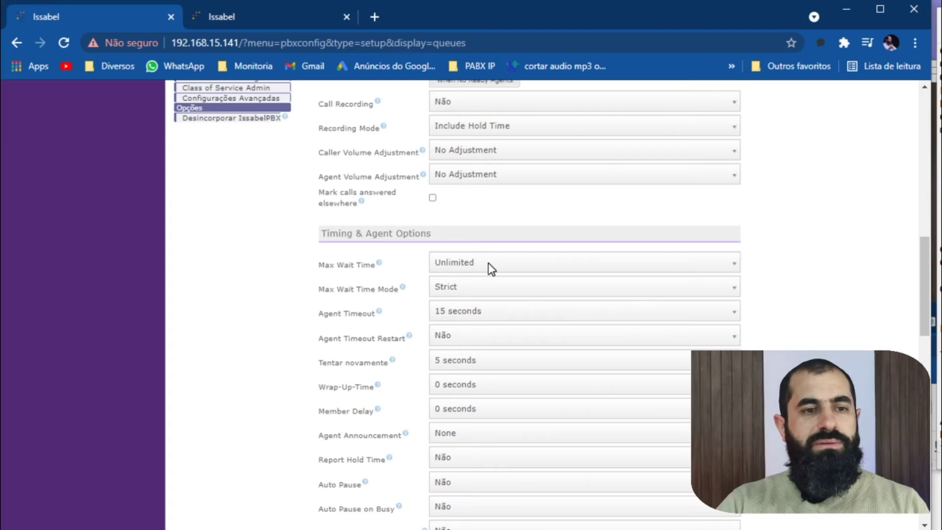
click(487, 263)
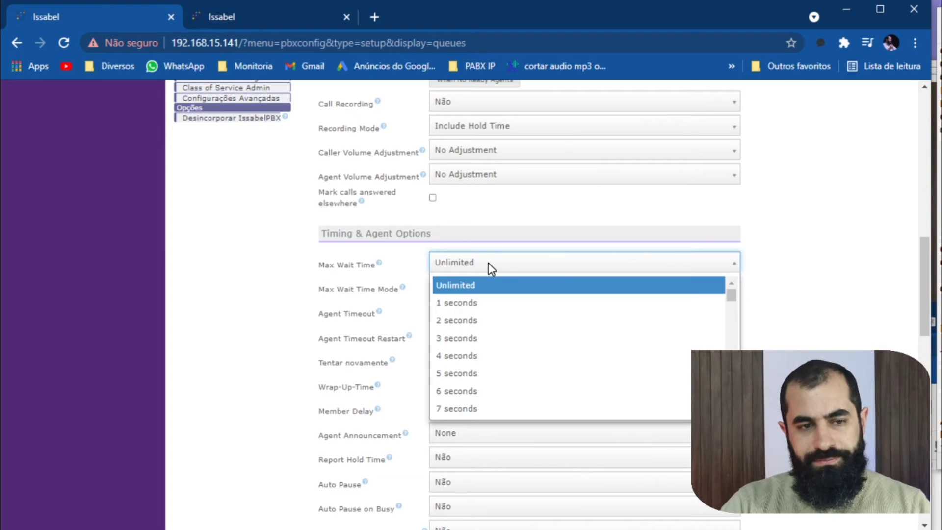
scroll(521, 385, down, 3)
scroll(505, 381, down, 2)
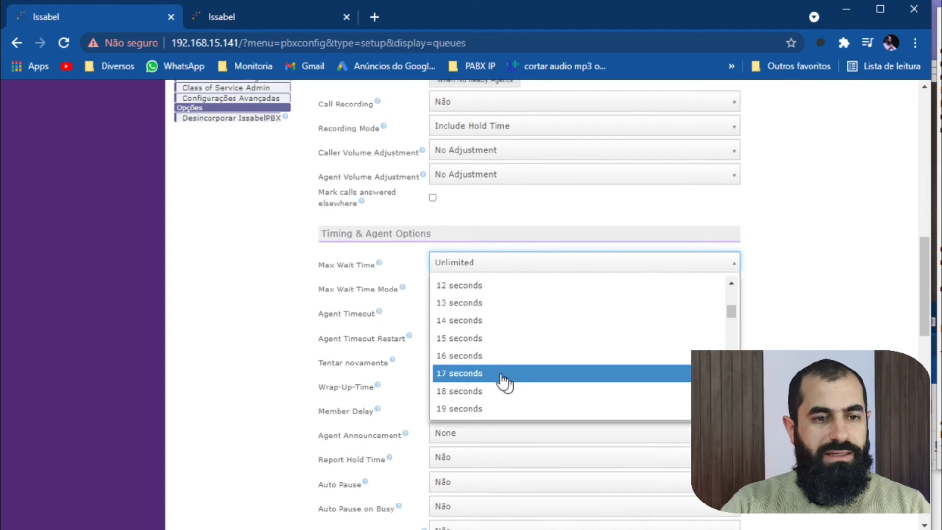
click(490, 340)
click(267, 278)
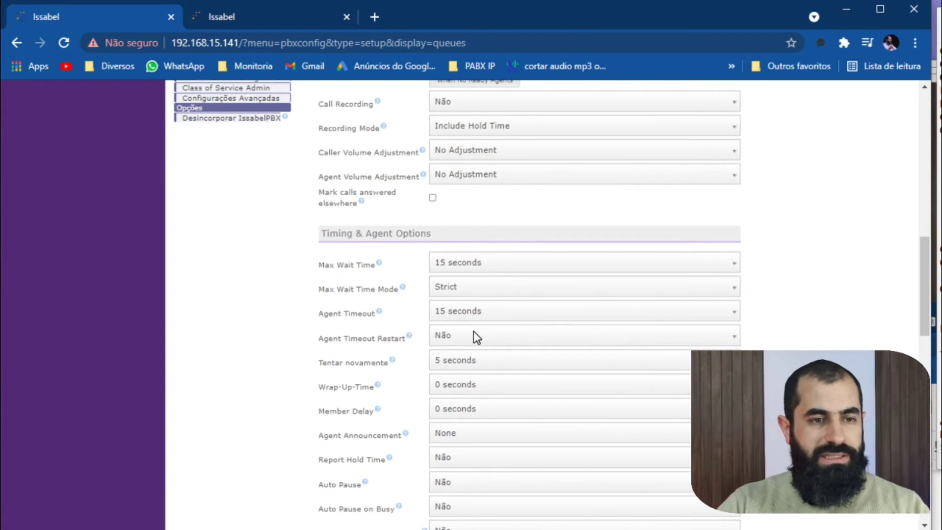
Review the remaining timing and agent options and the Max Callers setting among the capacity options.
scroll(458, 366, down, 2)
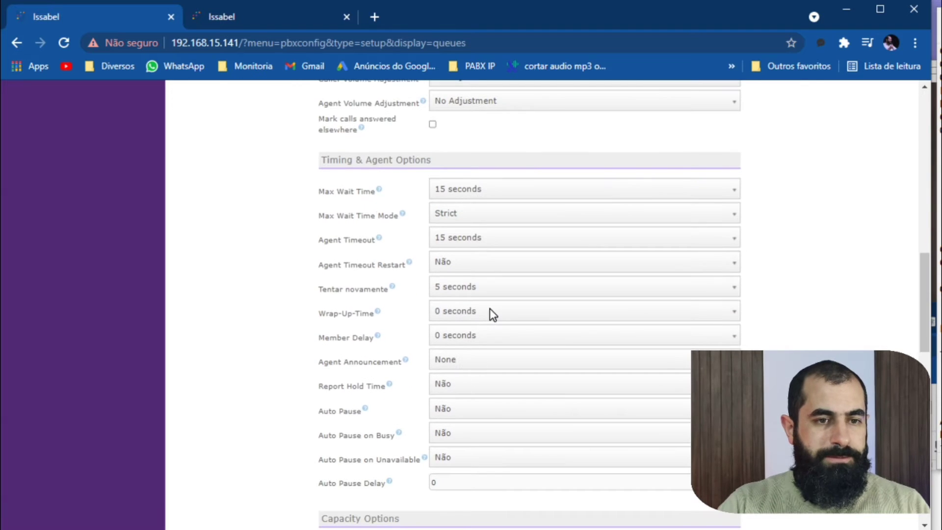
scroll(481, 361, down, 1)
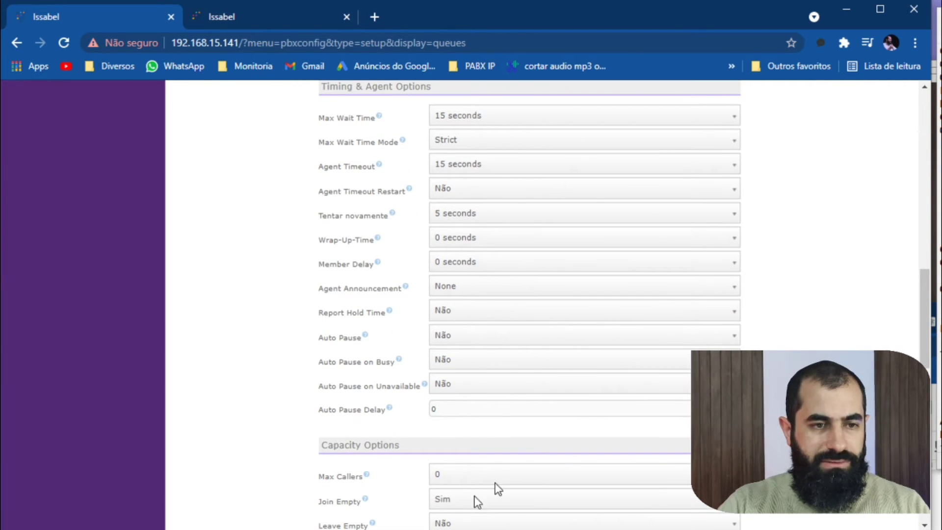
scroll(421, 430, down, 3)
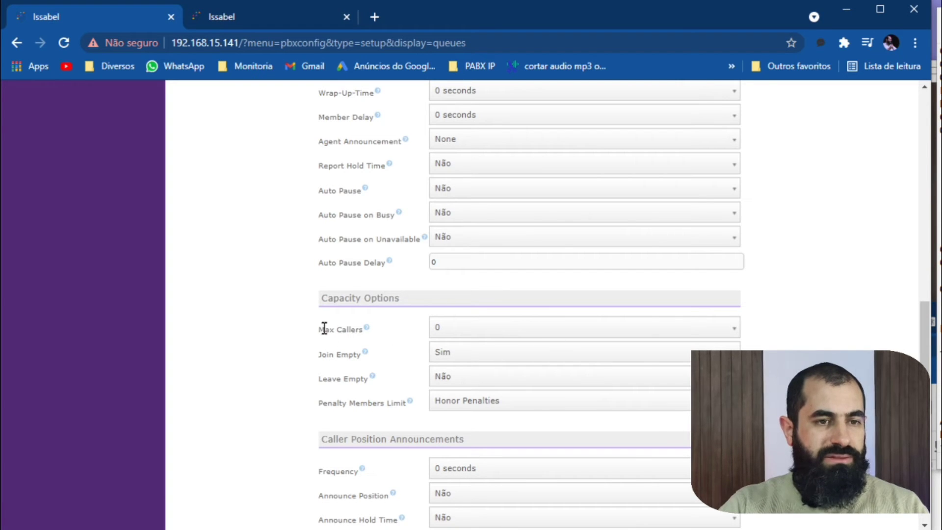
drag(319, 329, 364, 329)
click(392, 324)
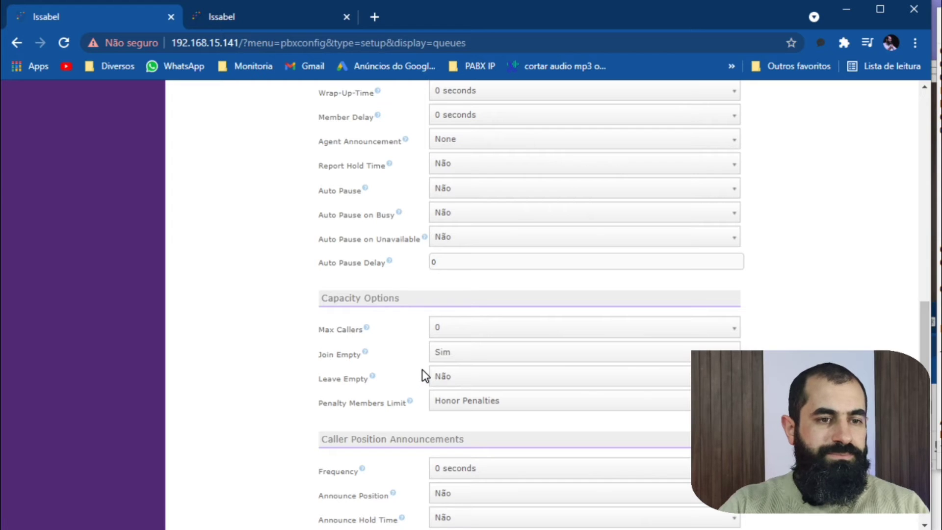
Examine the Announce Position and Frequency options under Caller Position Announcements, leaving them as they are.
scroll(421, 369, down, 2)
scroll(422, 368, down, 3)
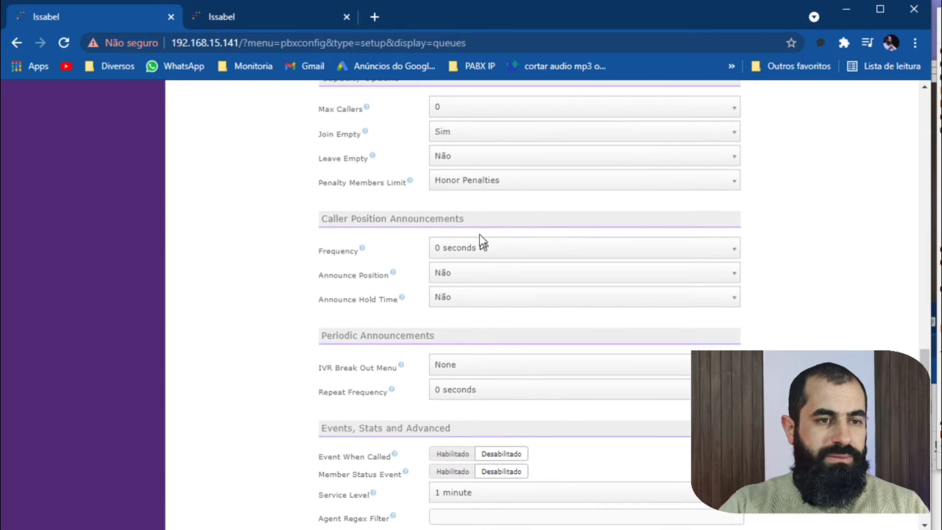
click(457, 273)
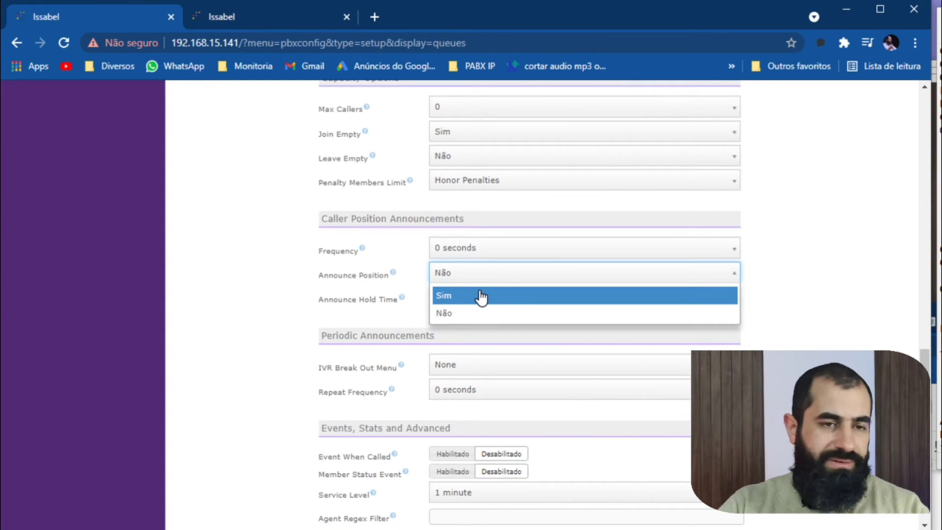
click(350, 275)
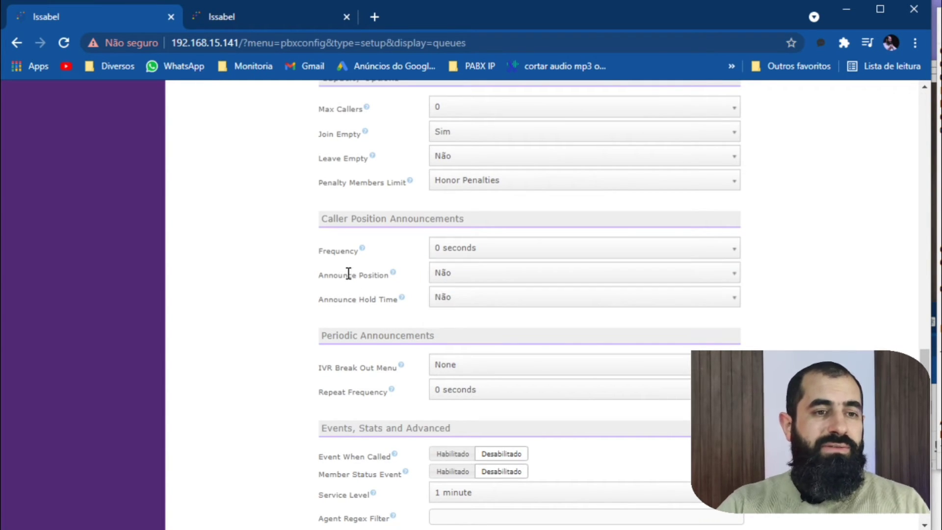
triple_click(348, 274)
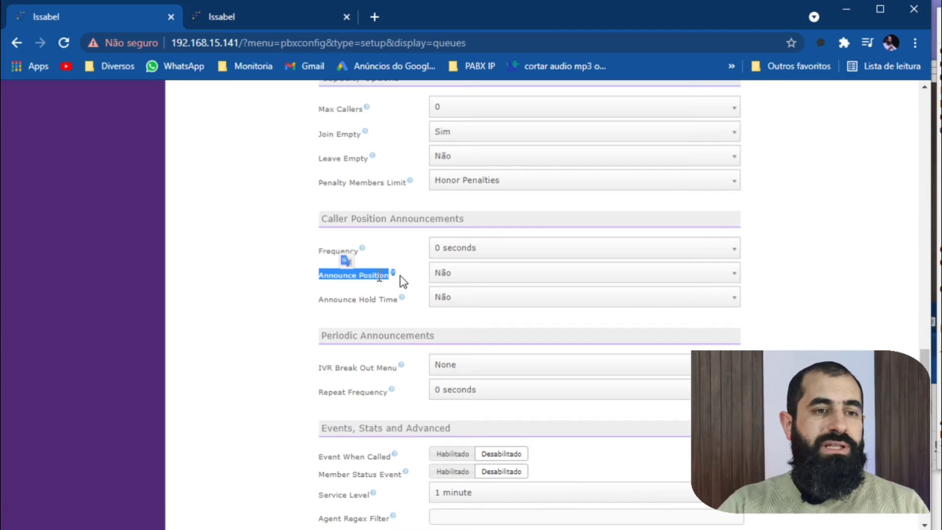
click(266, 278)
double_click(355, 276)
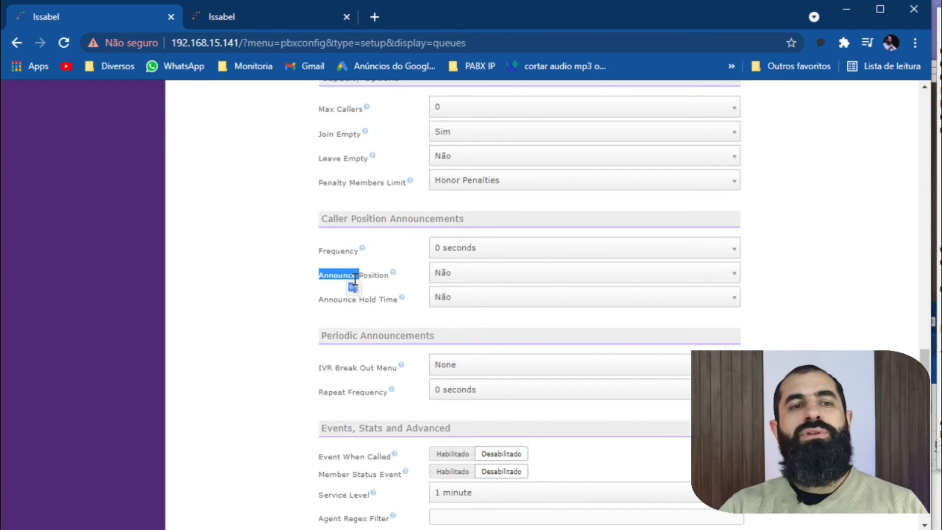
click(480, 254)
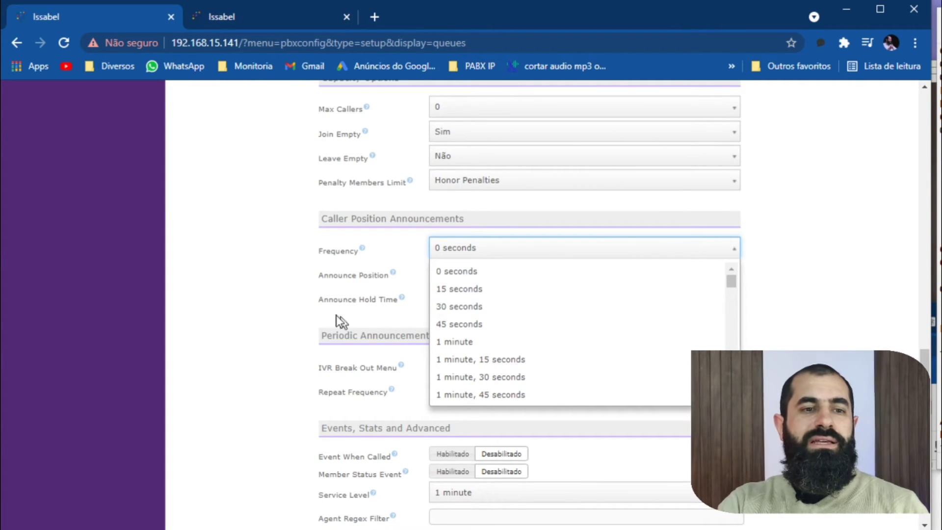
click(296, 302)
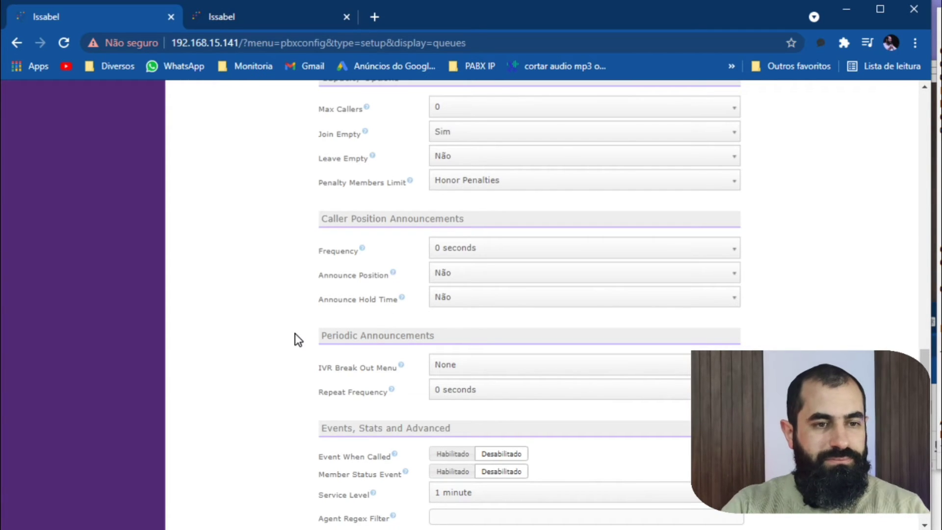
Review the IVR Break Out Menu choices under Periodic Announcements and the queue's Fail Over Destination section.
scroll(294, 335, down, 5)
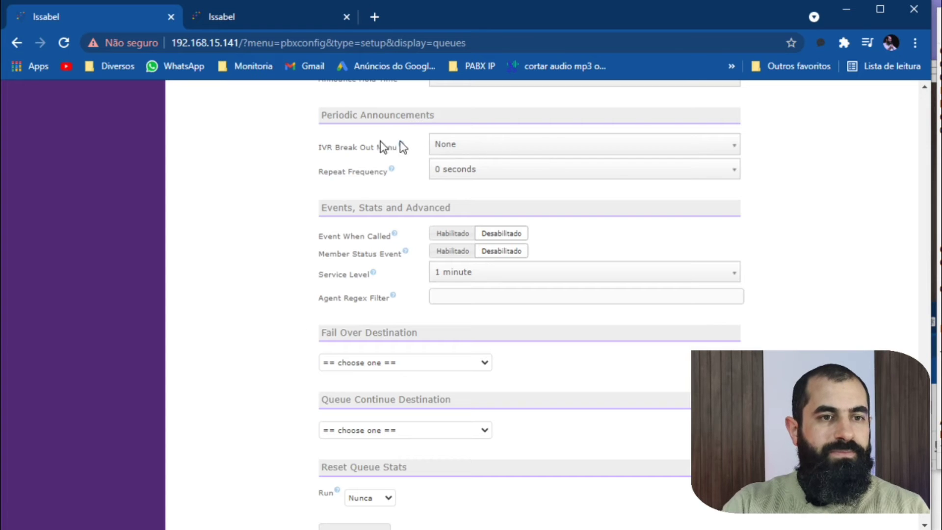
click(450, 148)
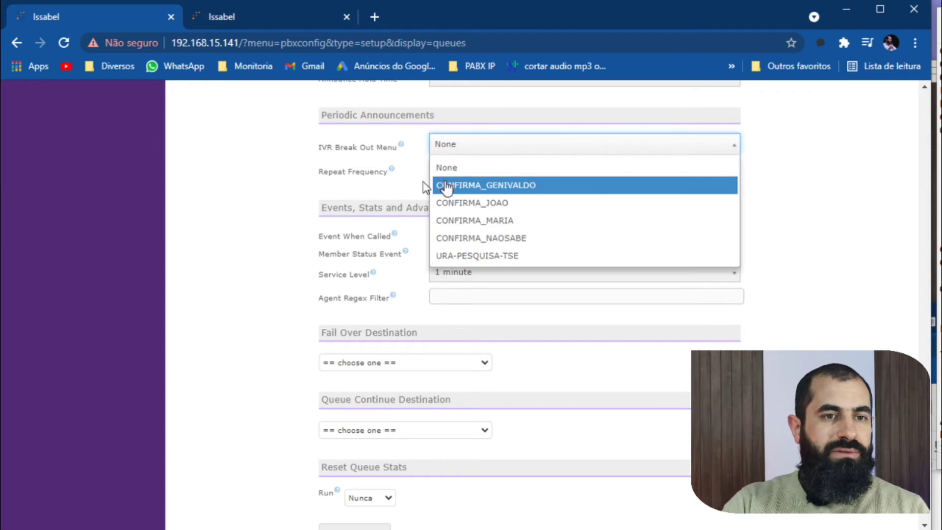
click(314, 196)
scroll(343, 201, up, 1)
scroll(356, 207, up, 2)
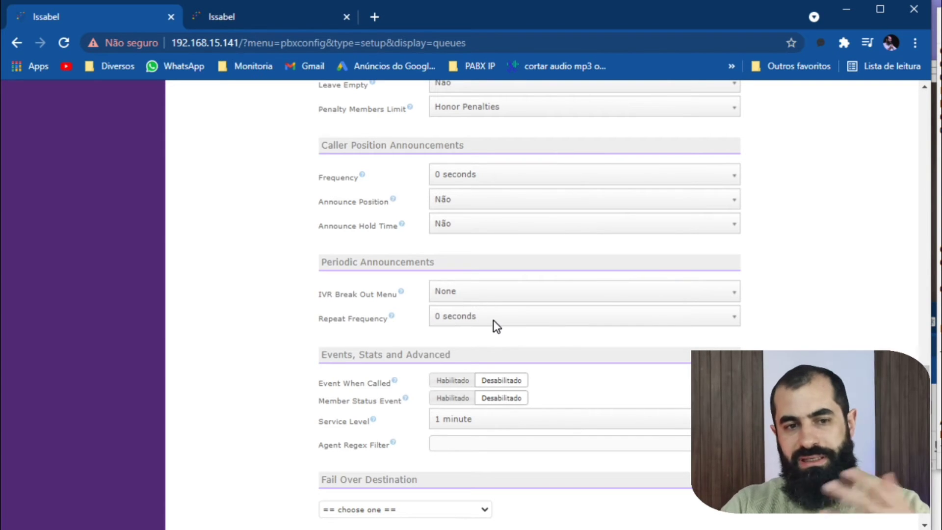
scroll(475, 324, down, 3)
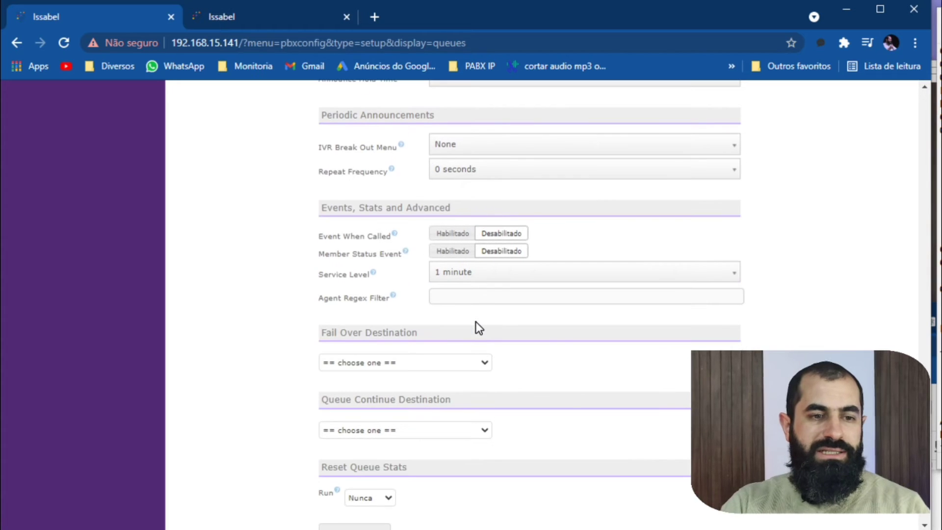
scroll(475, 321, down, 2)
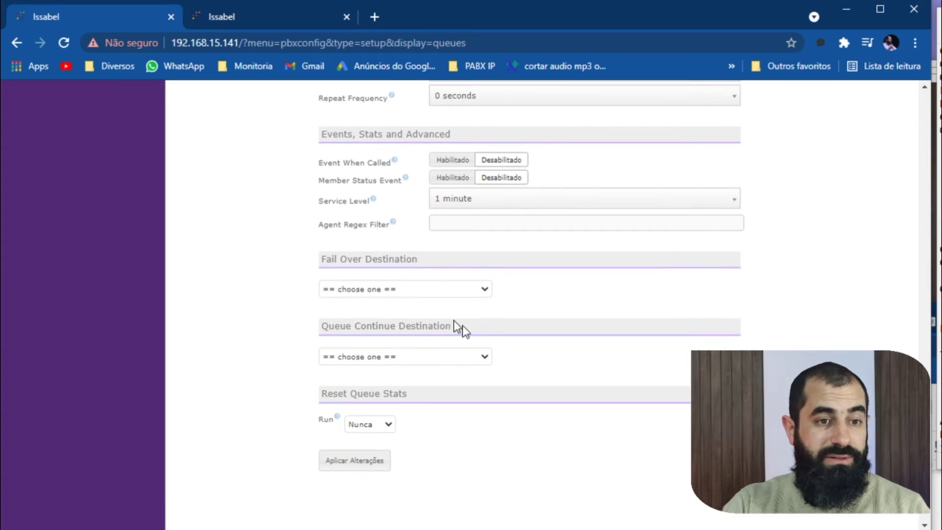
Set the queue's Fail Over Destination to Finalizar chamadas with the Desligar option.
click(391, 290)
click(270, 284)
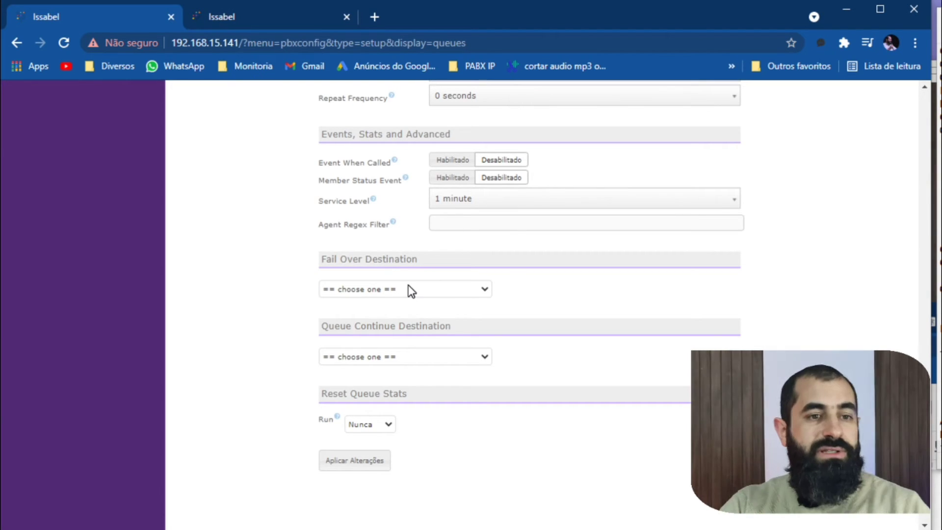
click(395, 356)
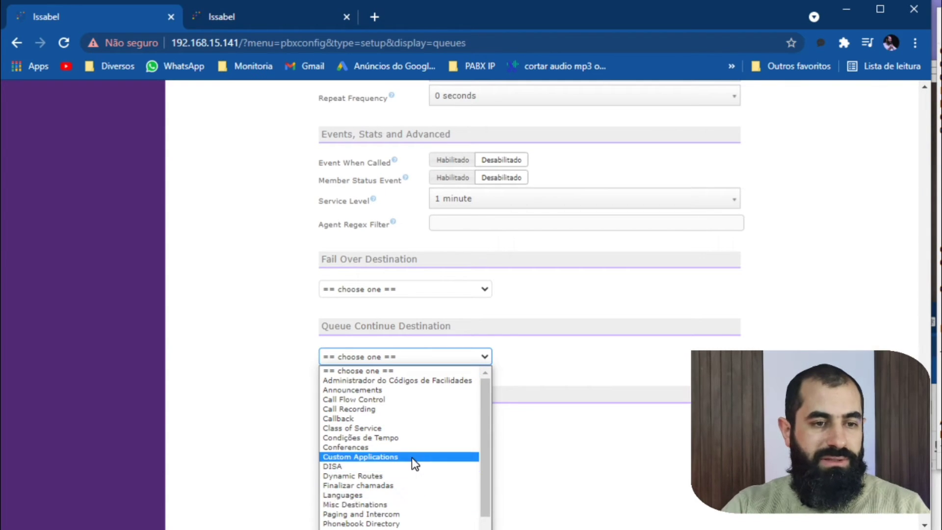
click(501, 488)
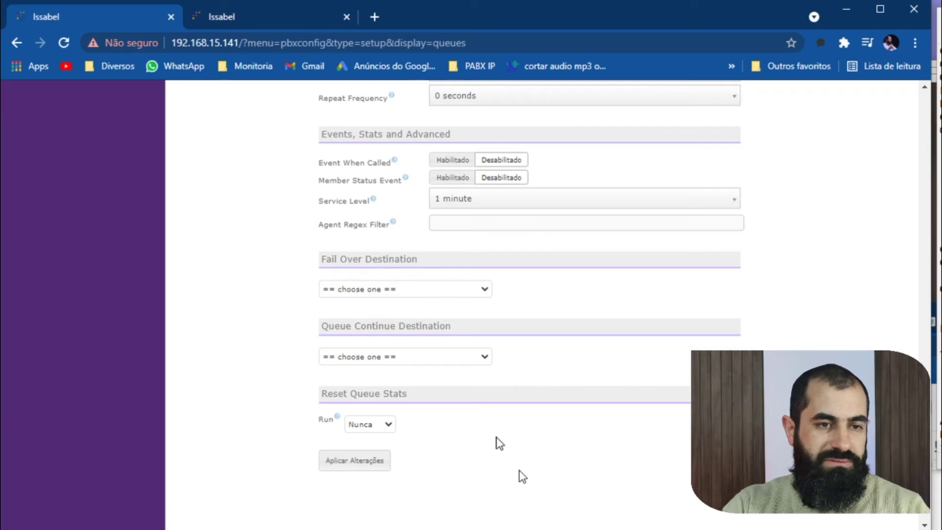
click(420, 291)
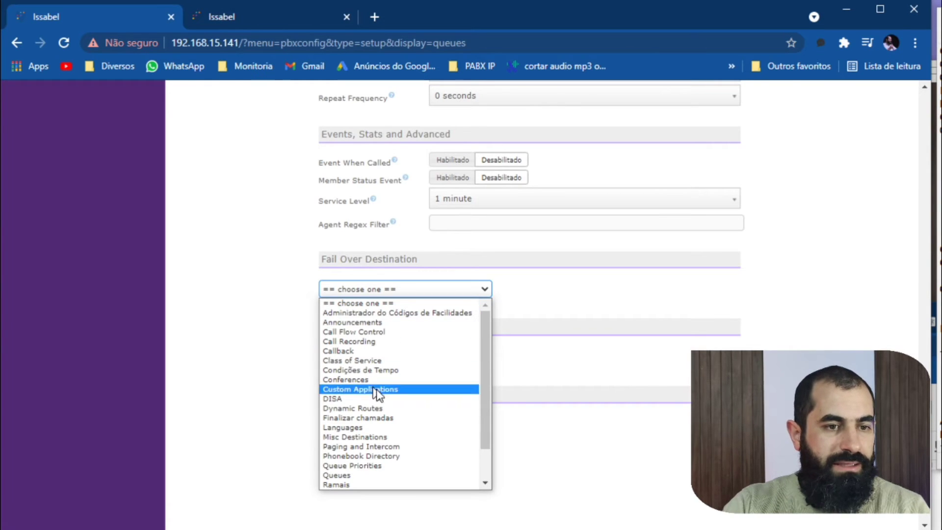
click(384, 418)
Set the Queue Continue Destination to Finalizar chamadas, then save queue 403 and apply the pending changes.
click(386, 357)
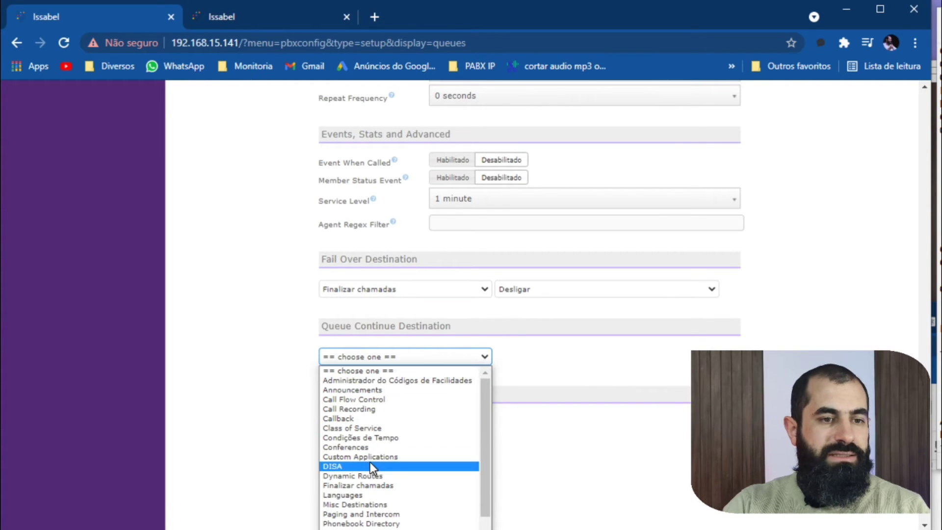
click(374, 485)
click(352, 460)
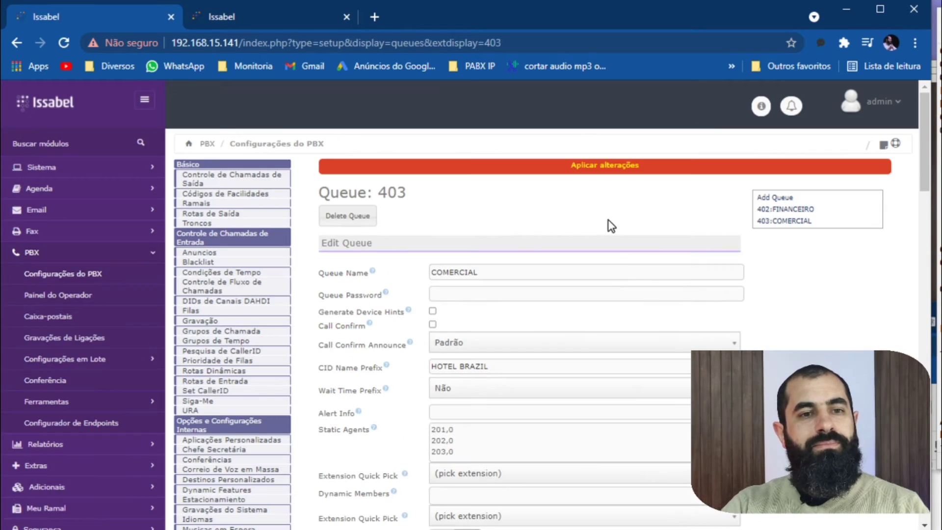
click(622, 167)
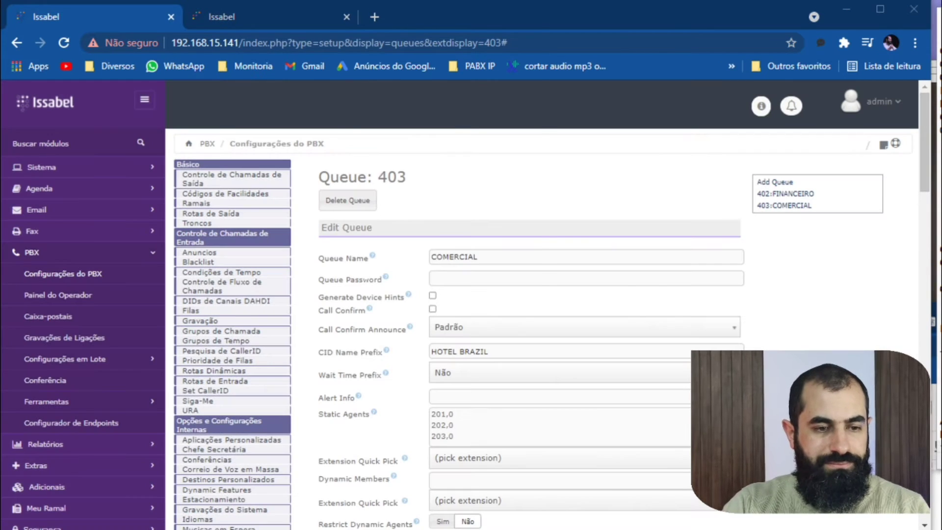
Bring up the 3CXPhone, MicroSIP and Zoiper5 softphones and call queue 403 from Zoiper5.
key(alt+Tab)
key(alt+Tab)
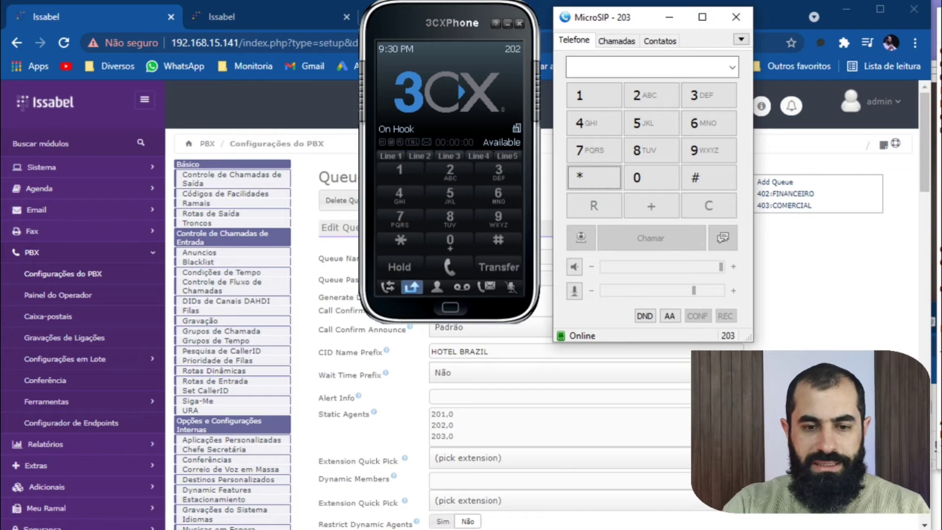
key(alt+Tab)
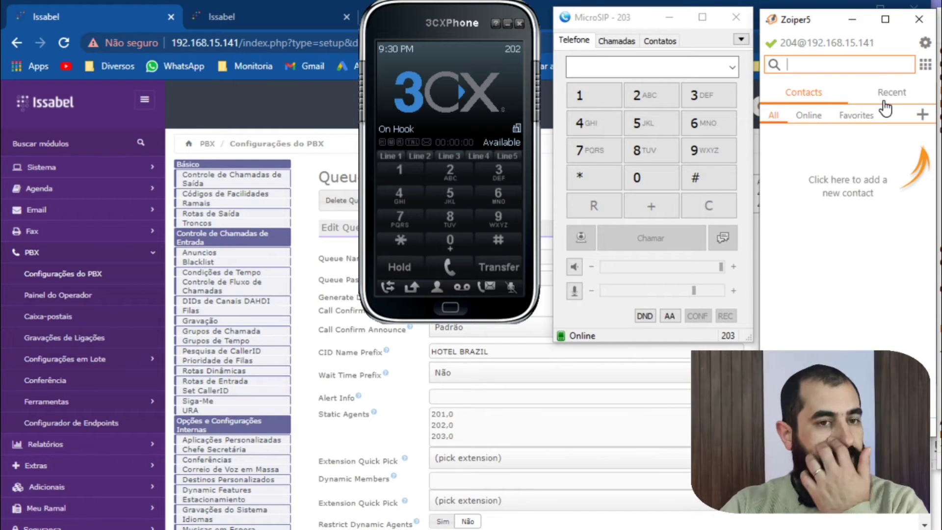
click(927, 66)
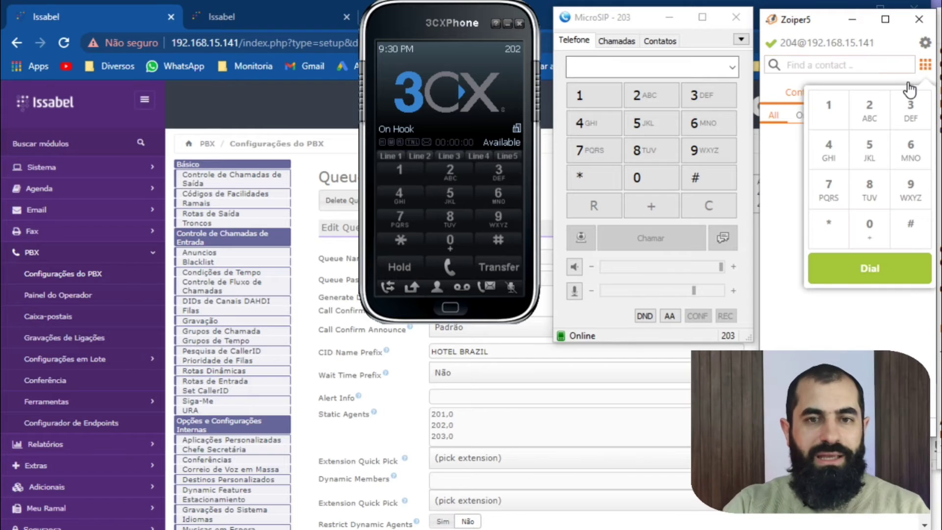
click(828, 150)
click(868, 228)
click(914, 110)
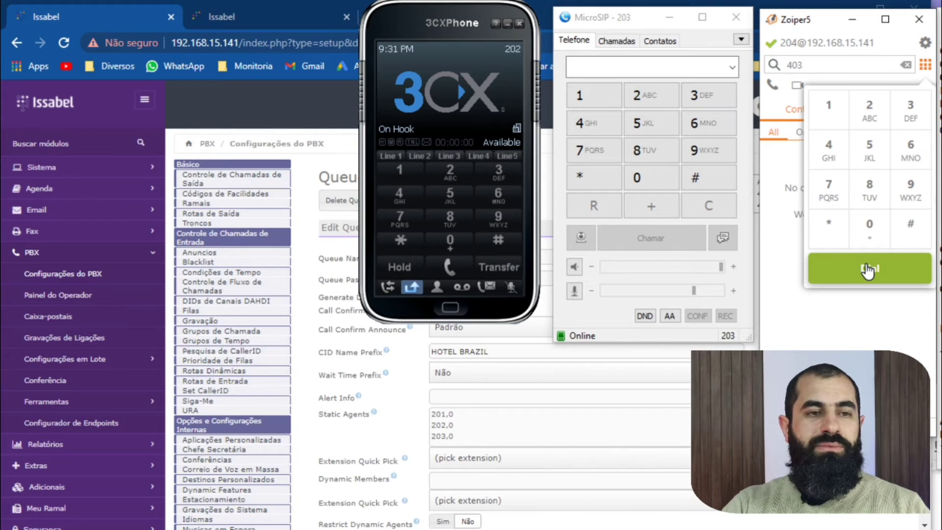
click(867, 269)
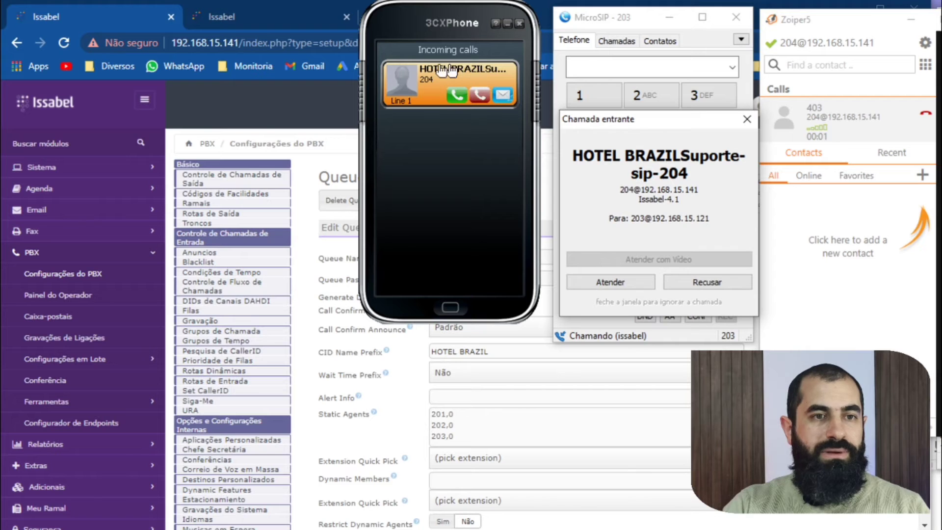
Examine the HOTEL BRAZIL prefix on the incoming calls in 3CXPhone and MicroSIP, and dismiss the ended call in Zoiper5.
drag(435, 22, 392, 23)
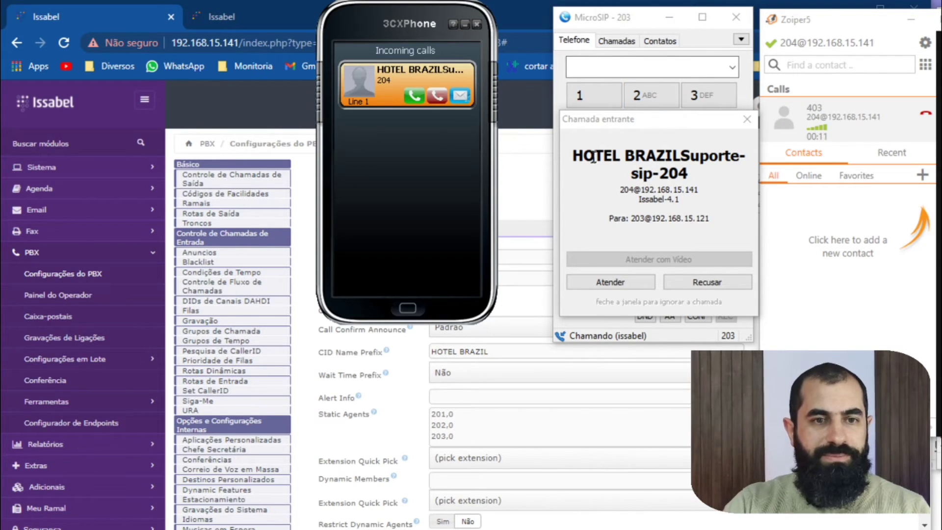
drag(572, 157, 684, 158)
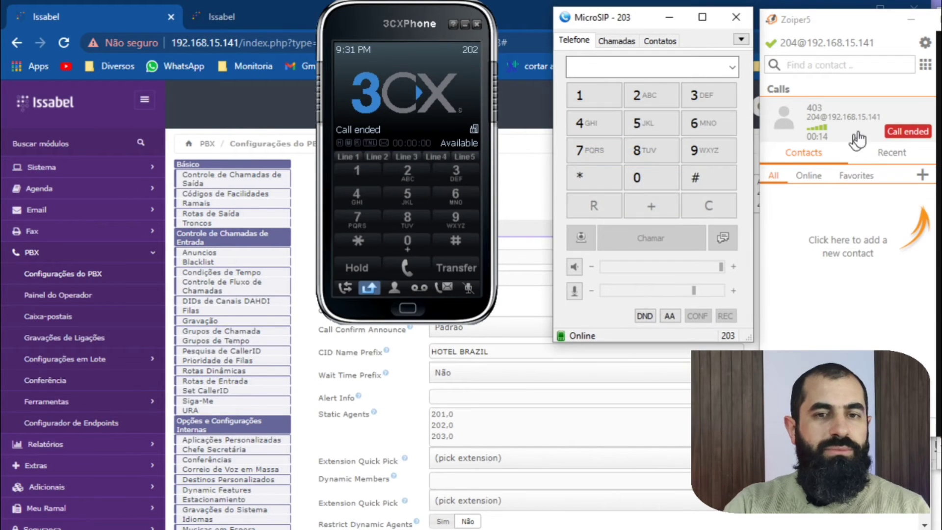
click(913, 138)
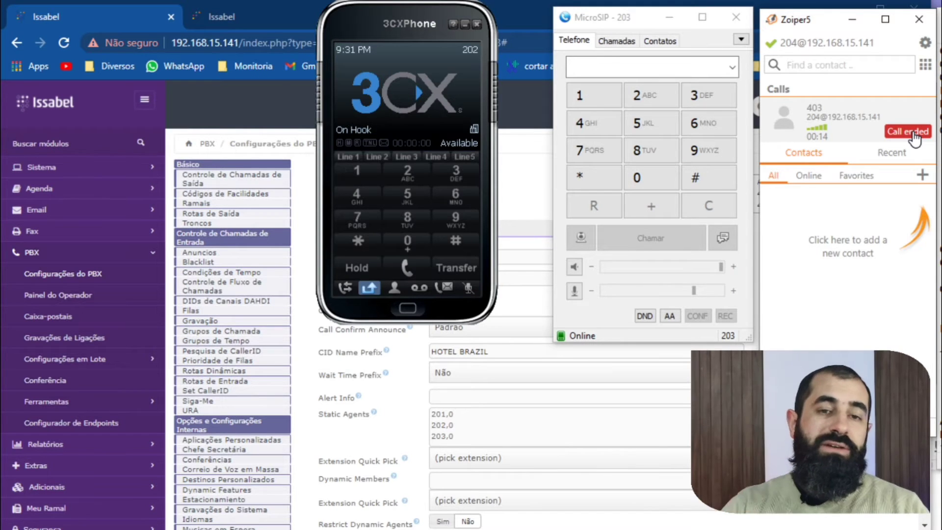
Switch back to the Issabel page in the browser and set queue 403's Ring Strategy to random.
click(604, 373)
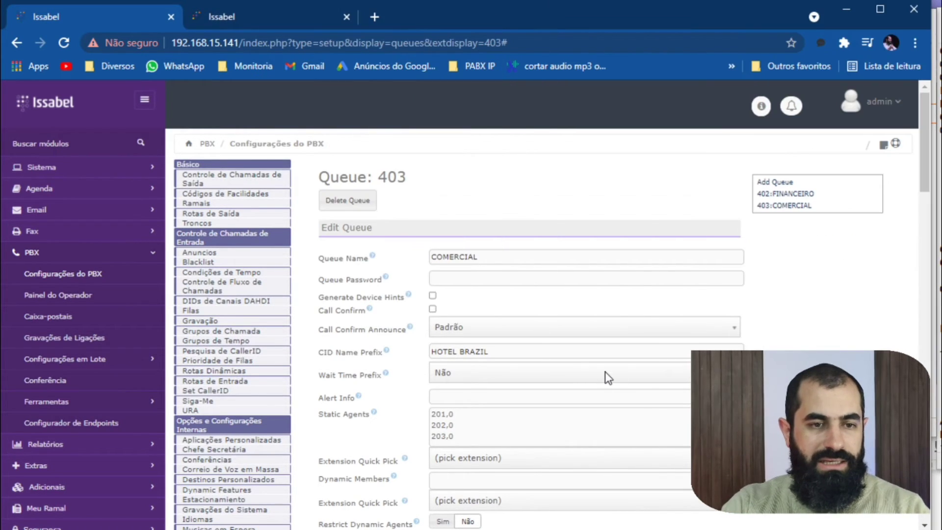
scroll(605, 372, down, 9)
click(495, 170)
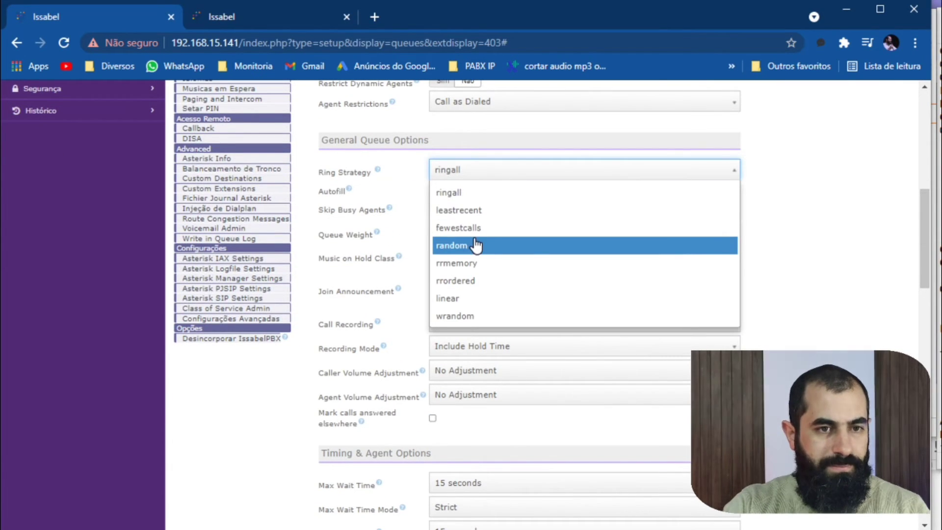
click(495, 245)
Save queue 403 and apply the pending PBX configuration changes.
scroll(739, 295, down, 10)
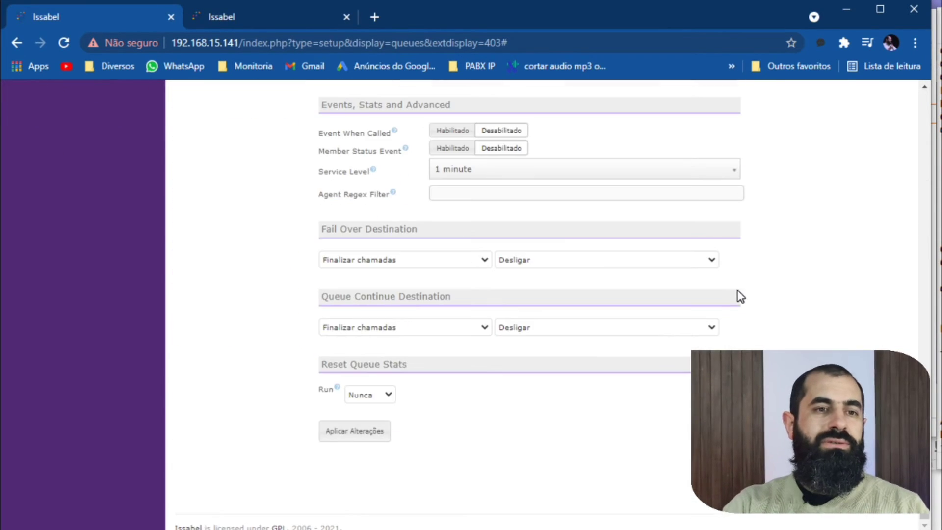
click(372, 432)
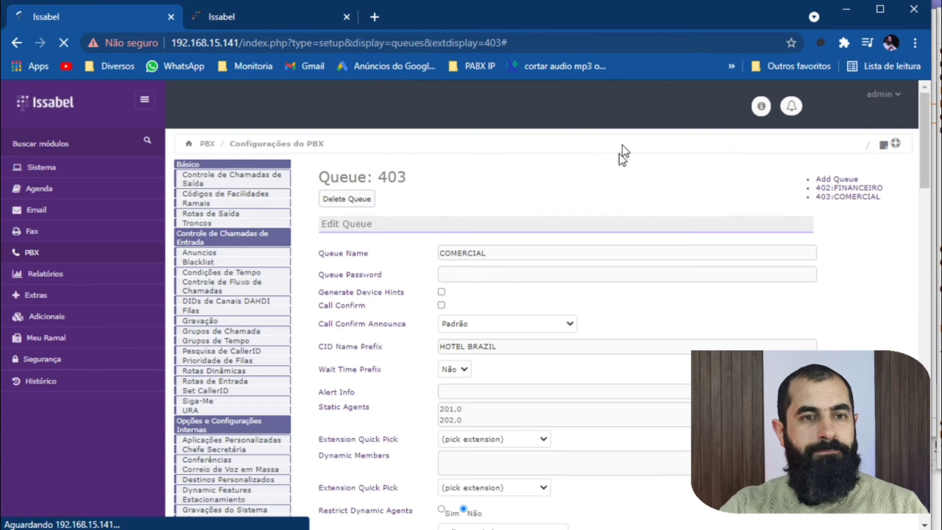
click(595, 166)
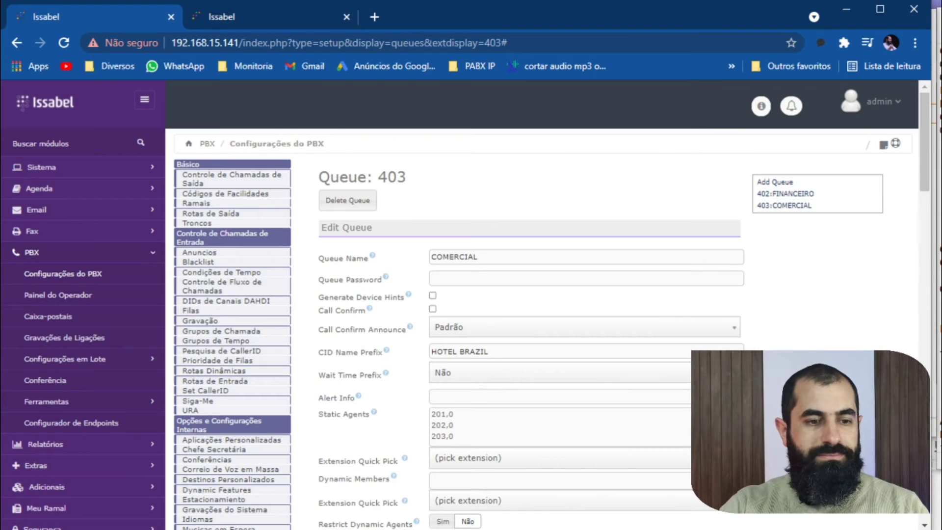
Switch to the softphones, place a test call to queue 403 from Zoiper5, and hang it up.
key(alt+Tab)
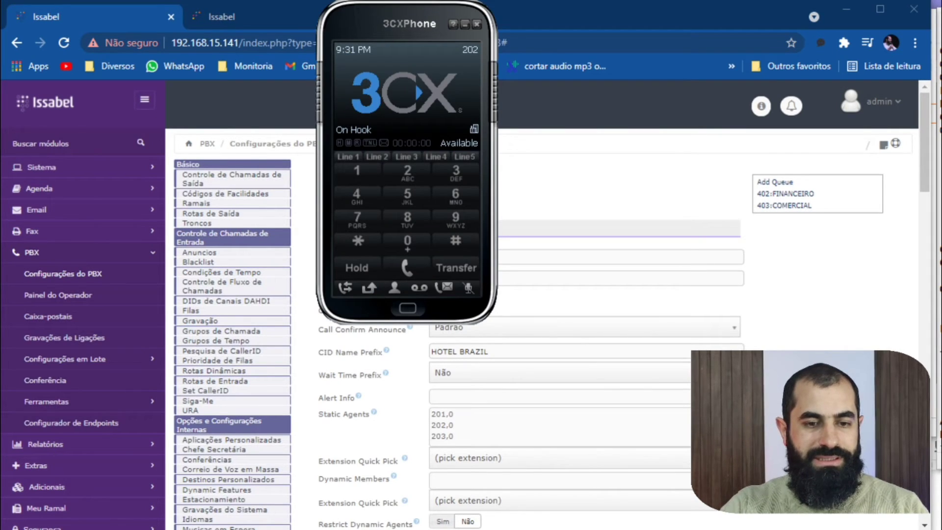
key(alt+Tab)
key(alt+Tab)
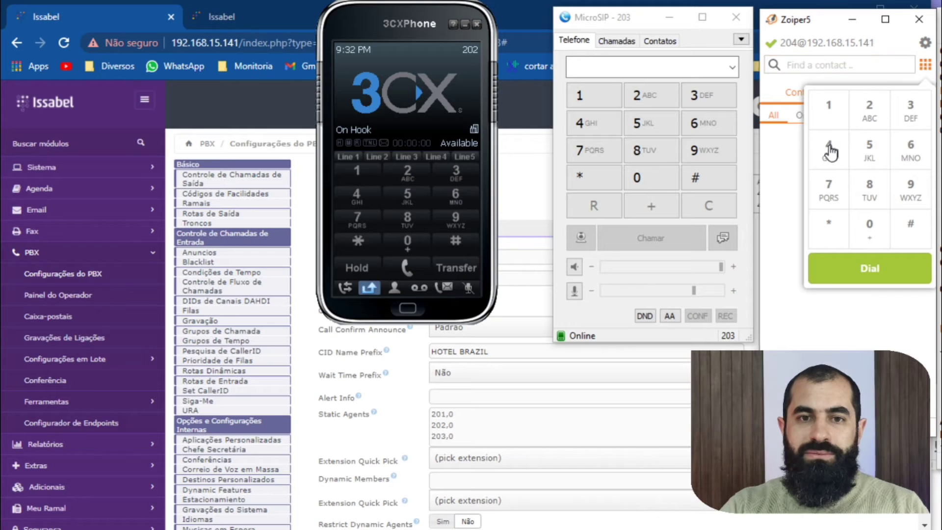
click(828, 147)
click(865, 220)
click(909, 111)
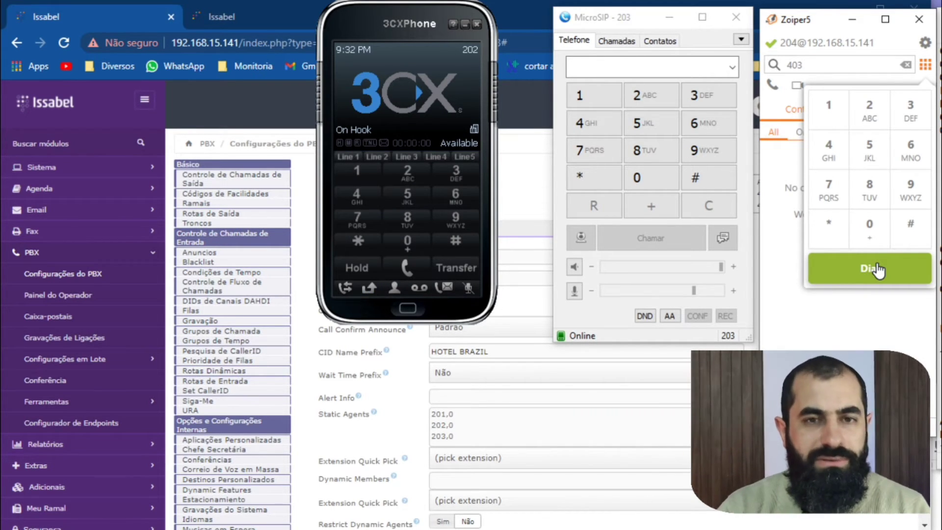
click(876, 270)
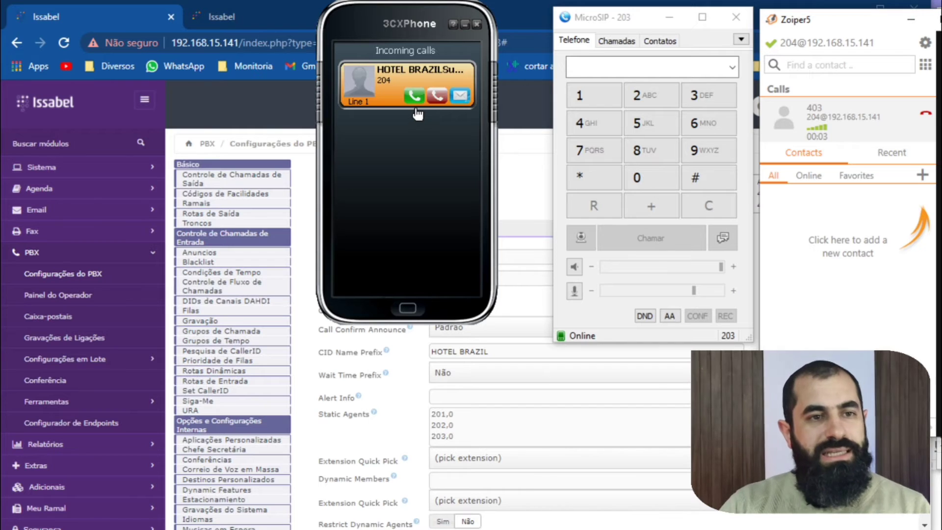
click(926, 114)
click(924, 65)
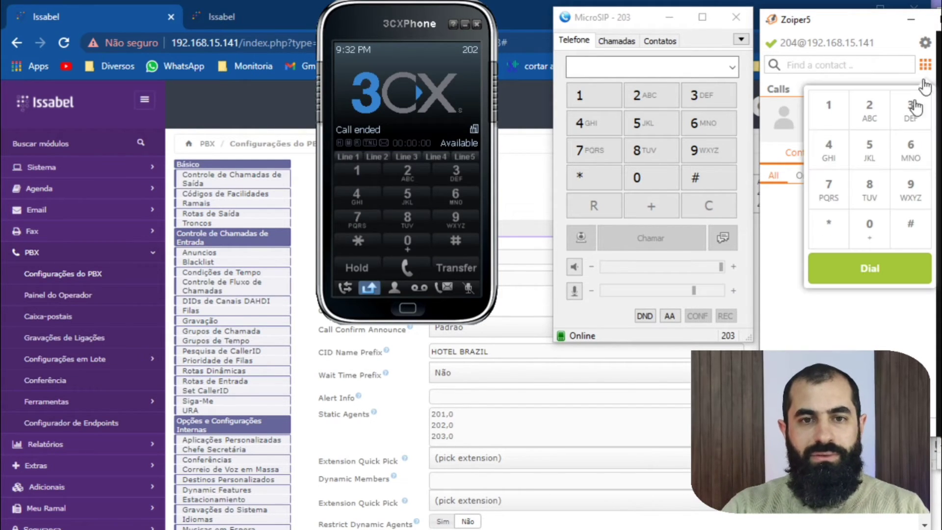
click(839, 147)
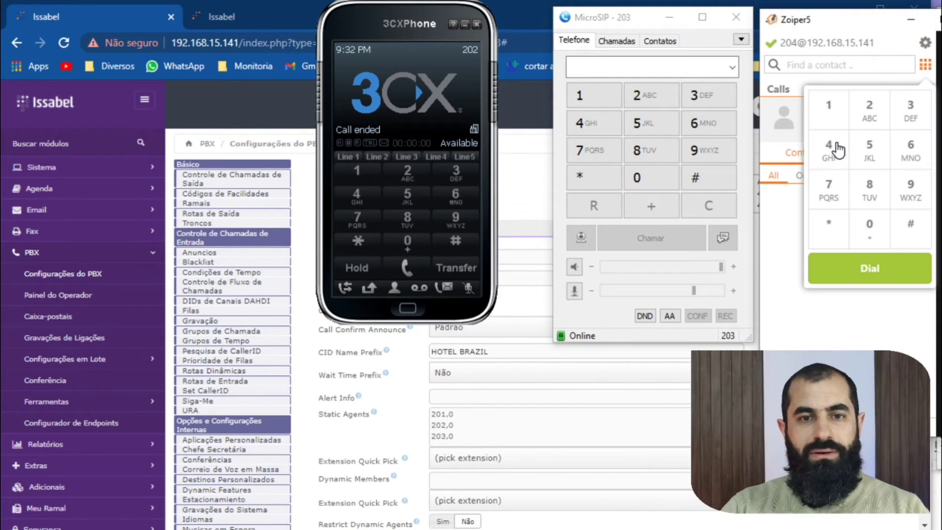
click(925, 65)
click(838, 156)
click(869, 224)
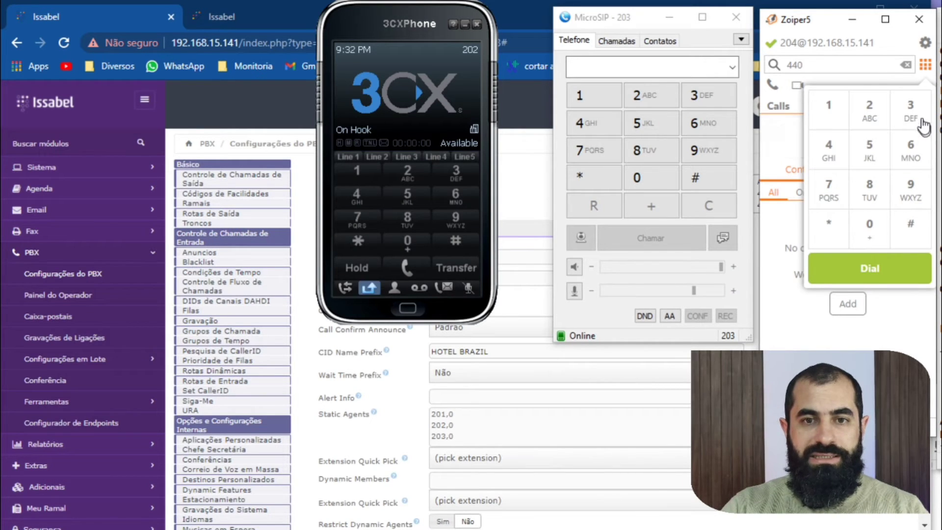
click(910, 108)
click(905, 65)
click(905, 64)
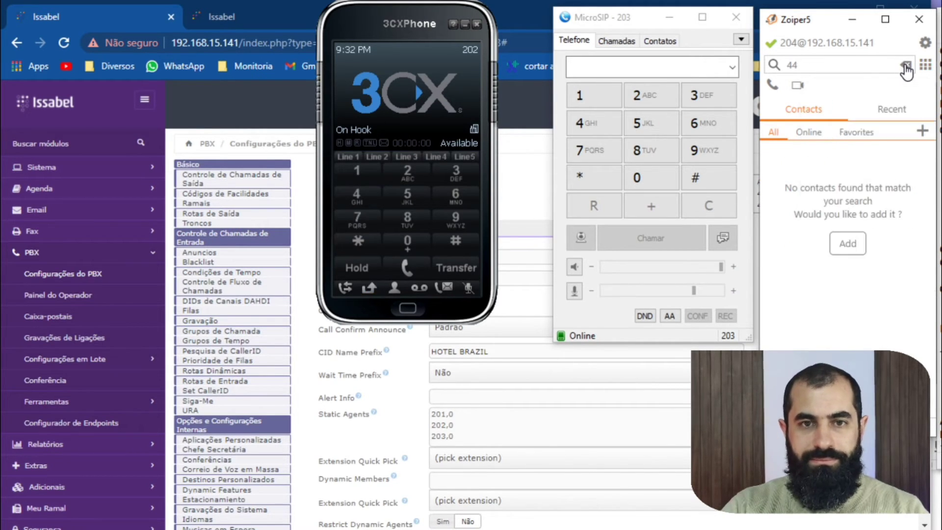
click(905, 65)
click(905, 64)
Call queue 403 again from Zoiper5.
click(925, 66)
click(831, 150)
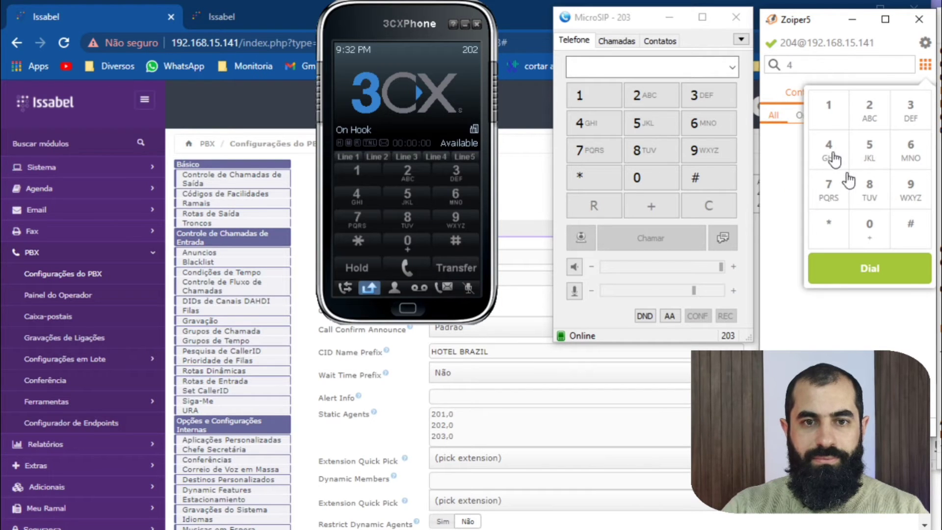
click(869, 226)
click(910, 108)
click(853, 268)
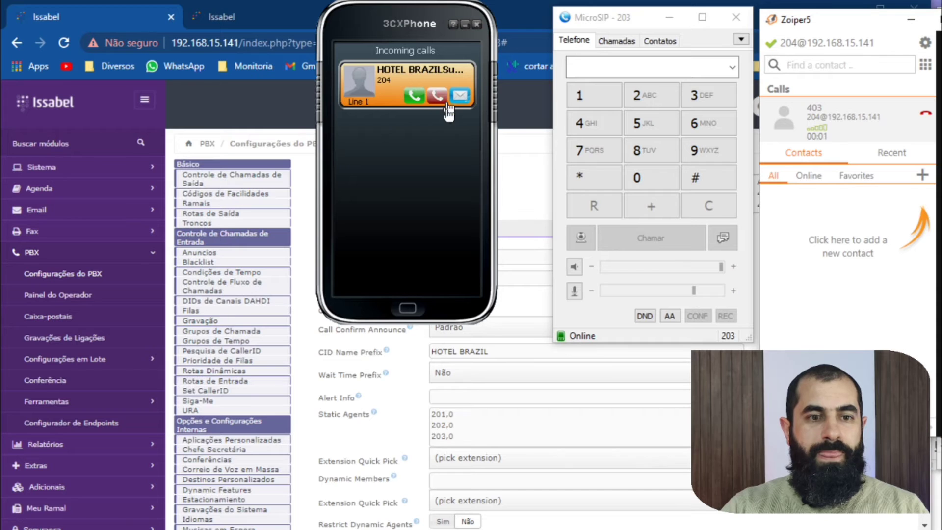
Answer the queue call on 3CXPhone, end it, and dismiss the ended call in Zoiper5.
click(413, 95)
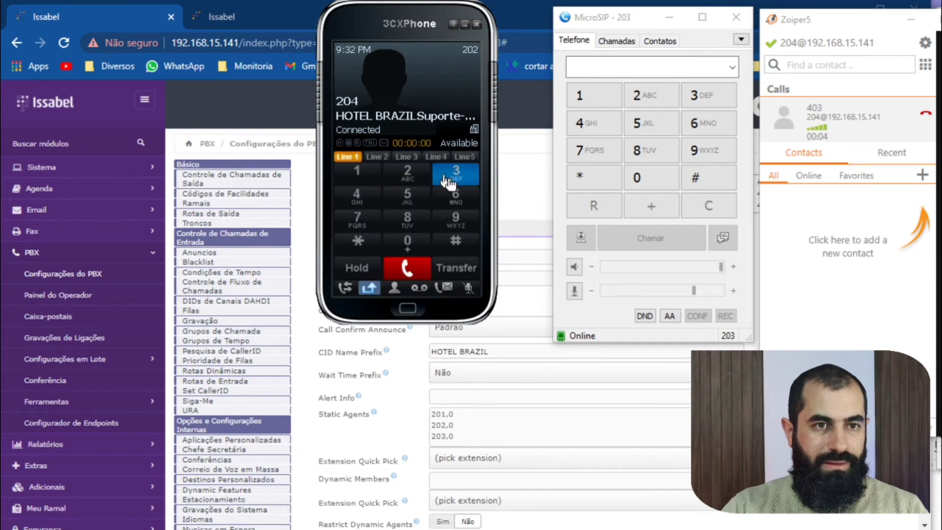
click(406, 269)
click(927, 64)
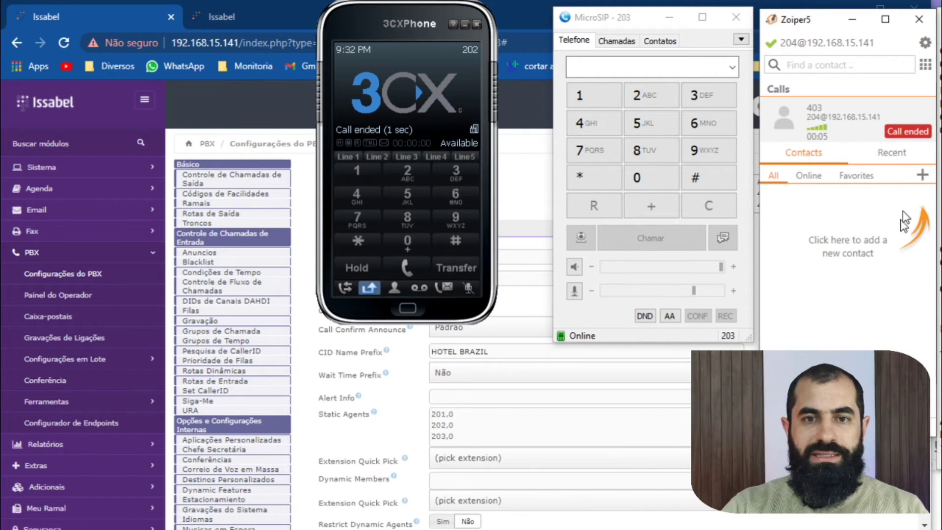
click(913, 133)
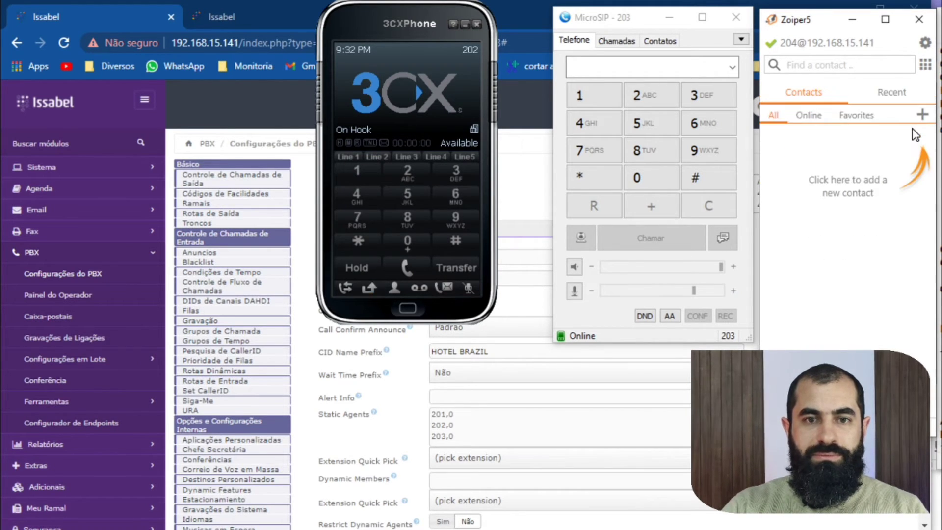
Place another test call to queue 403 from Zoiper5 to check which agent rings.
click(925, 65)
click(829, 148)
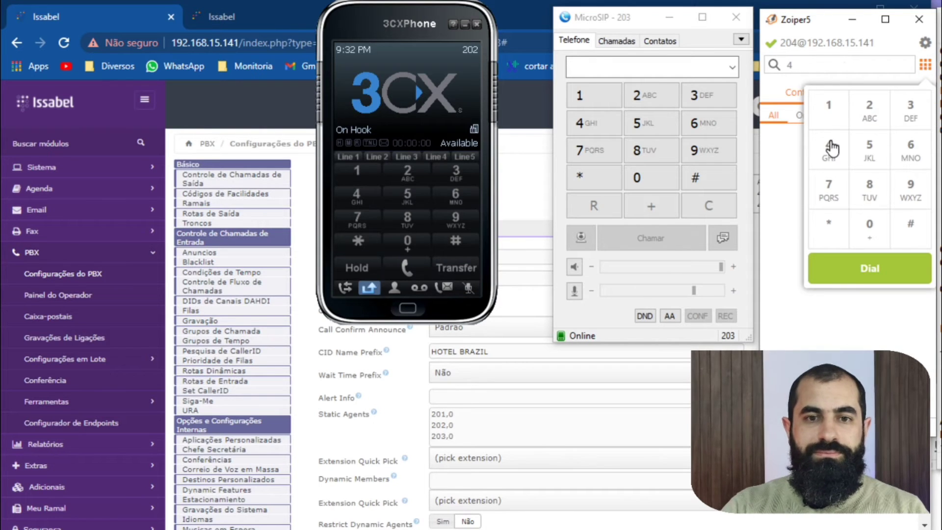
click(878, 239)
click(921, 111)
click(860, 275)
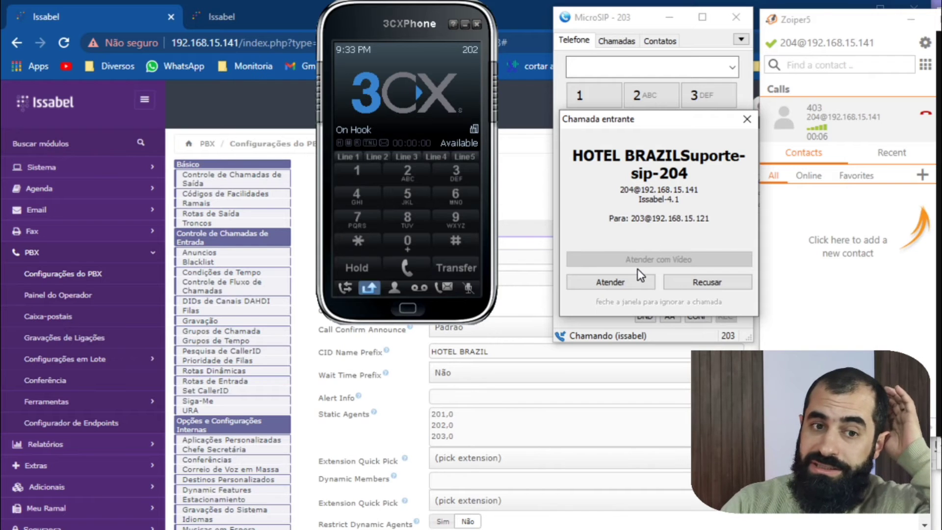
Answer the incoming queue call in MicroSIP and end it.
click(628, 285)
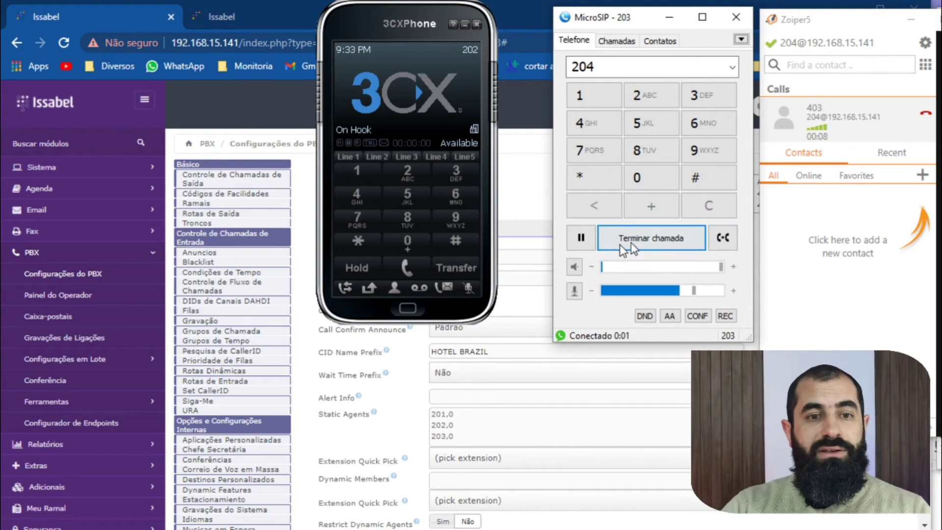
click(638, 240)
Call queue 403 once more from Zoiper5 to check which agent rings, and hang up.
click(924, 66)
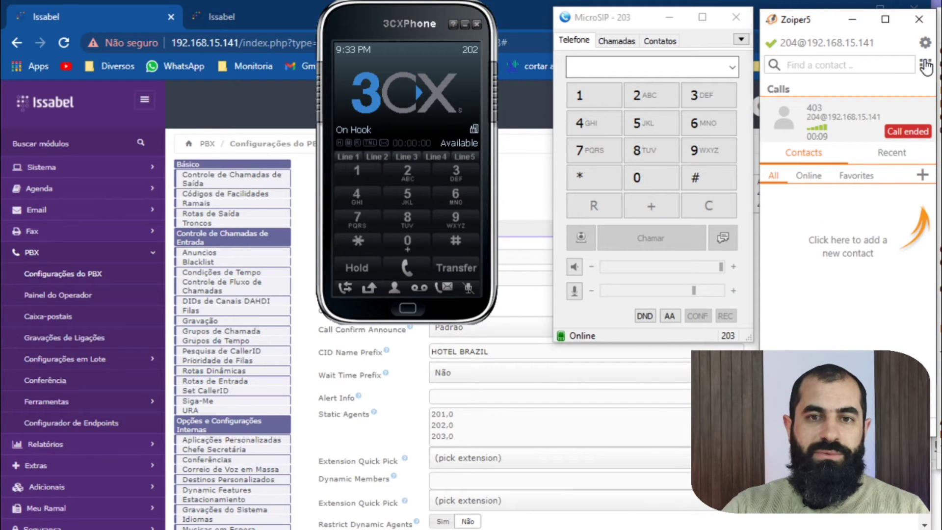
click(925, 66)
click(829, 147)
click(869, 225)
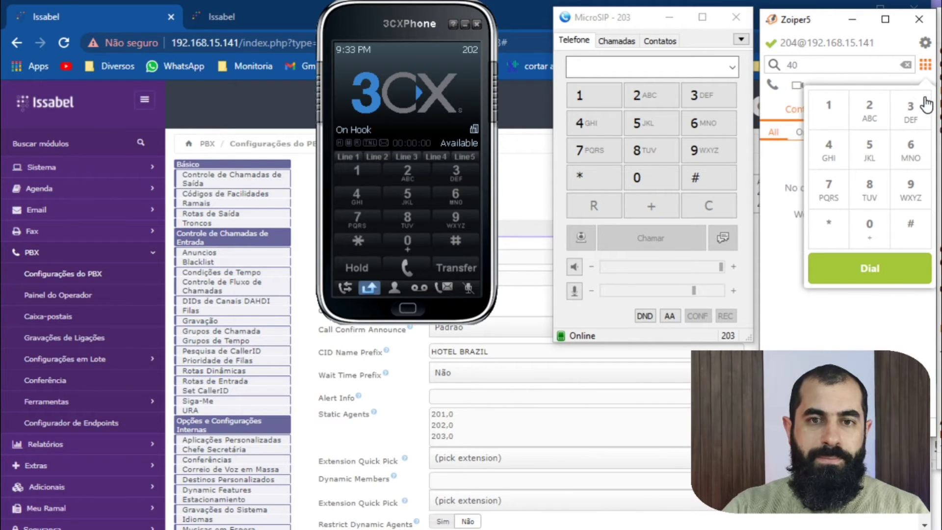
click(926, 105)
click(863, 269)
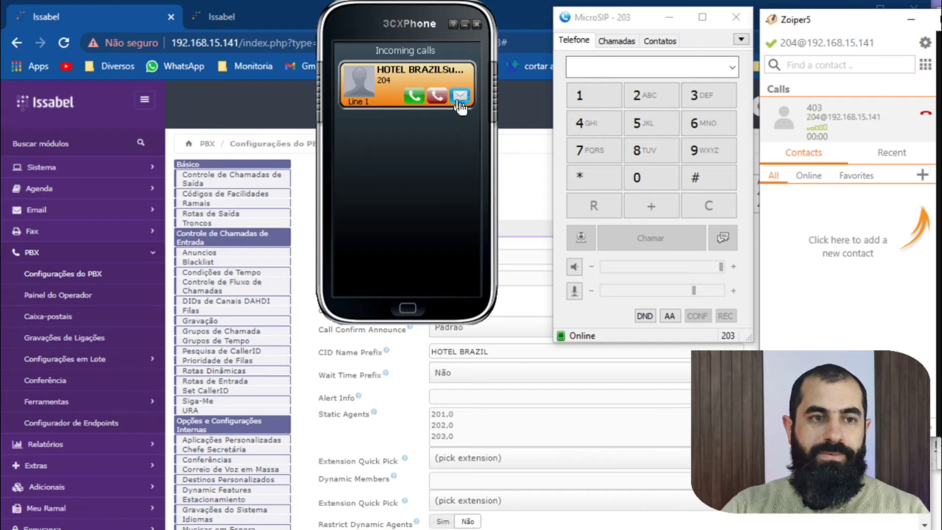
click(926, 113)
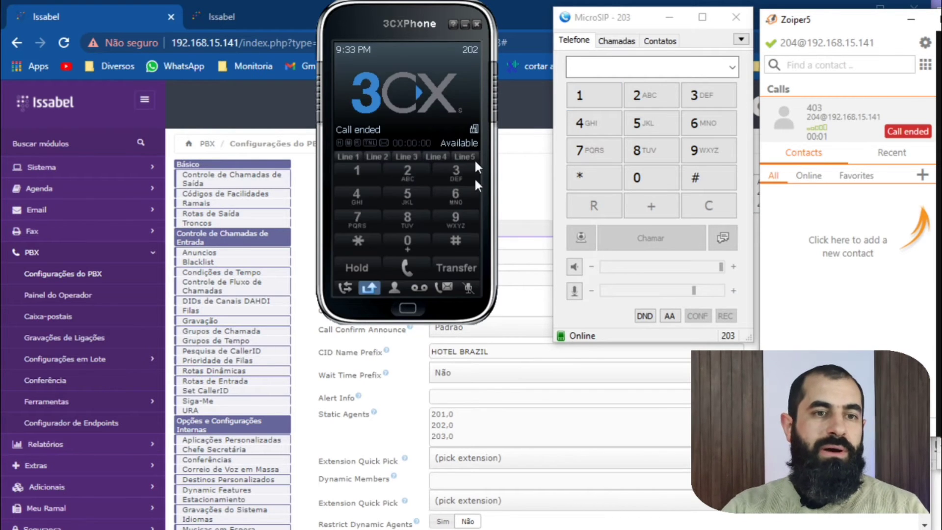
Return to the queue 403 settings in the browser and examine the available Ring Strategy options.
click(513, 197)
scroll(563, 291, down, 3)
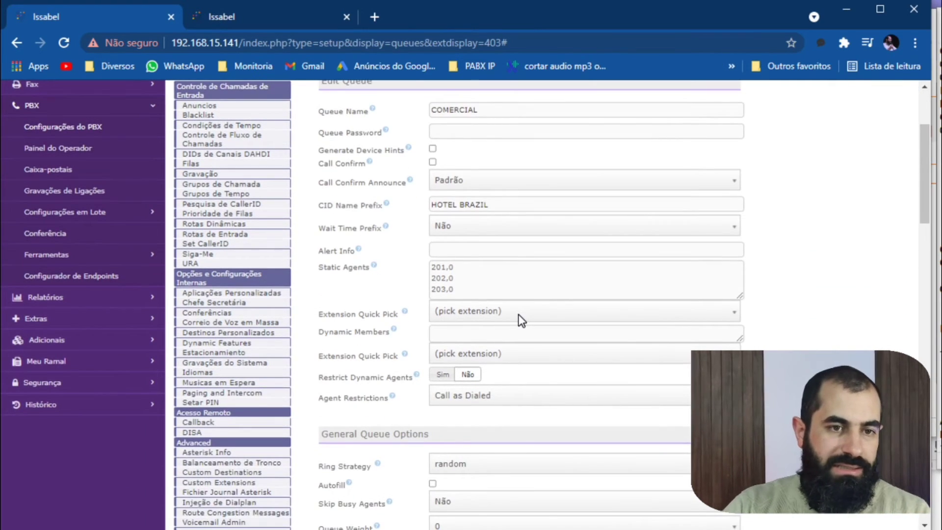
scroll(518, 314, down, 3)
click(494, 323)
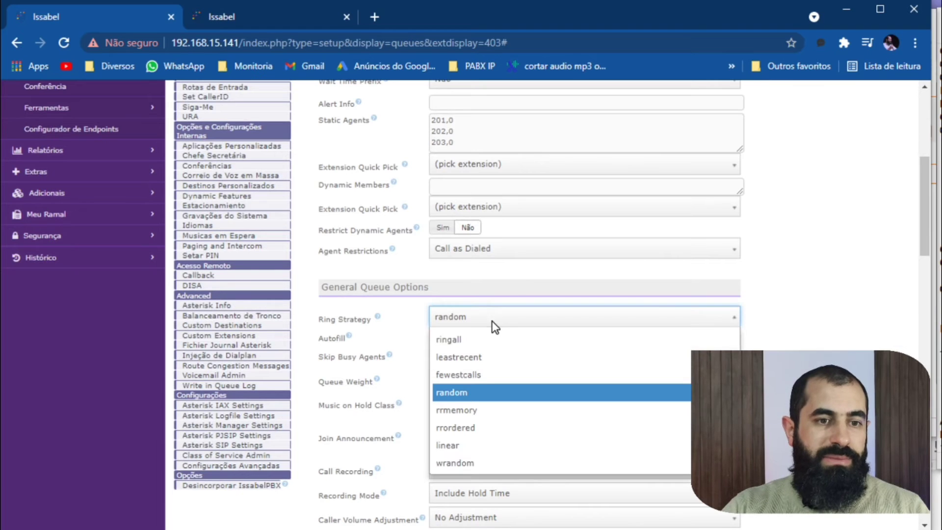
mouse_move(379, 319)
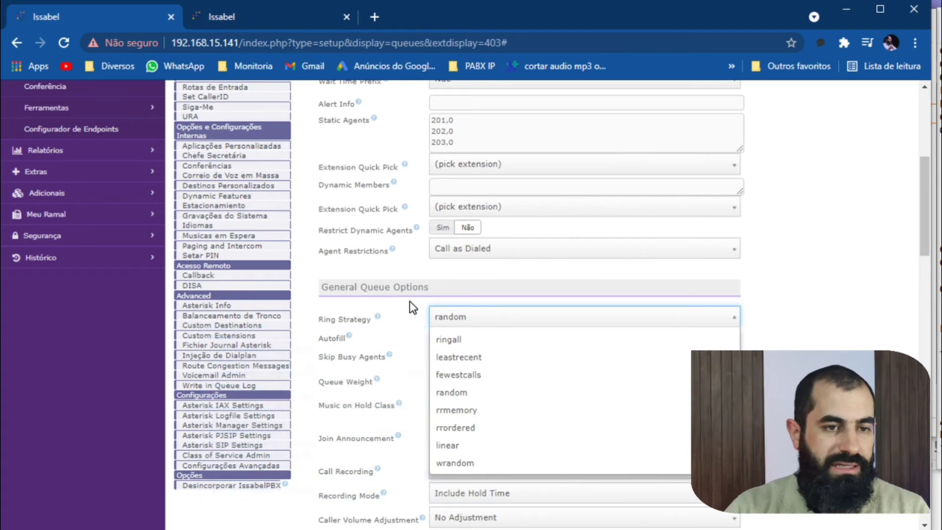
click(384, 319)
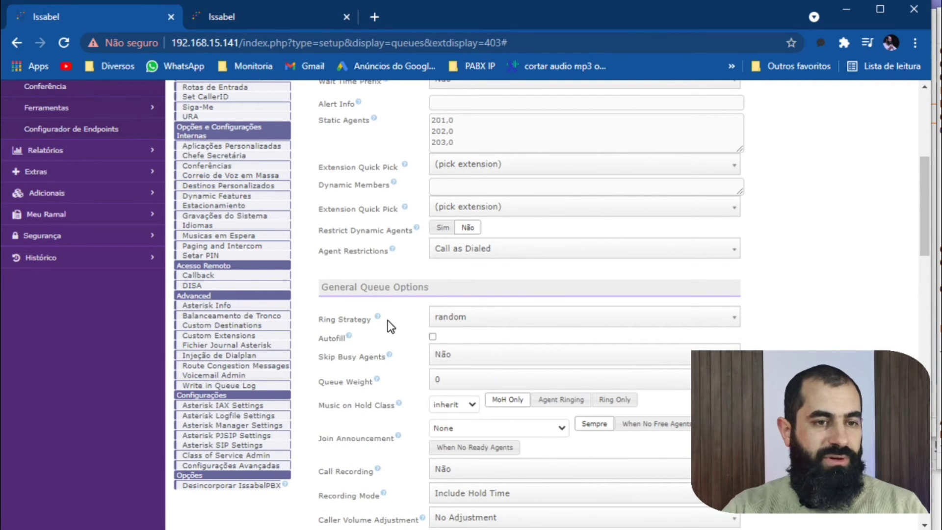
mouse_move(378, 321)
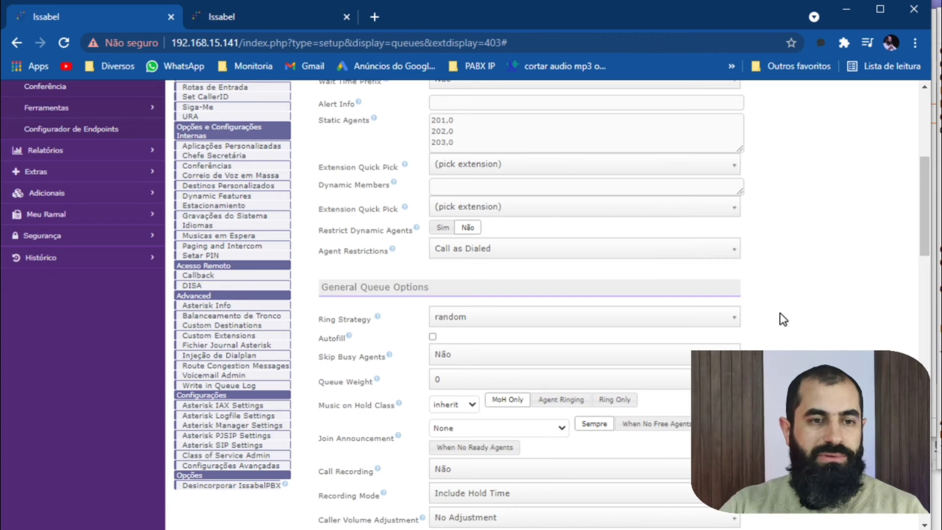
Look over the queue 403 settings, reopen queue 403 ATENDIMENTO from the queue list, and check its Queue Name.
scroll(772, 320, up, 6)
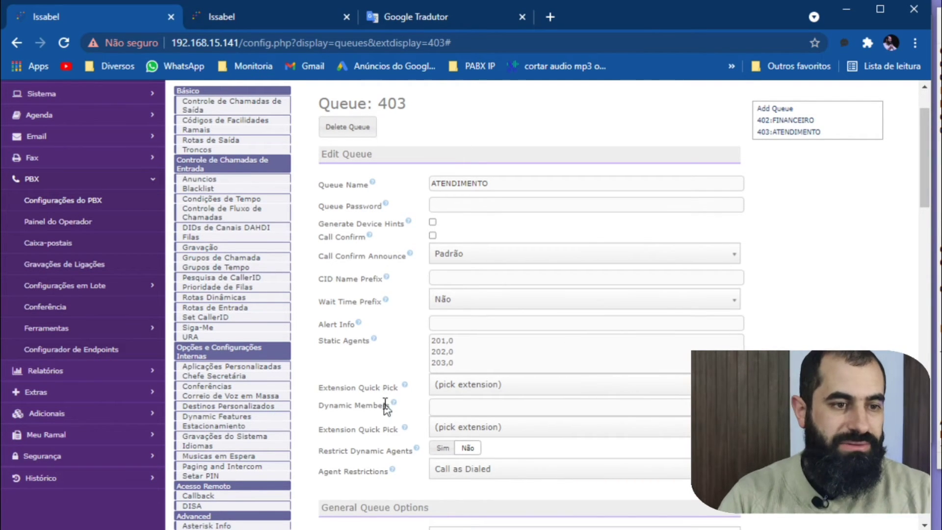
scroll(231, 469, down, 3)
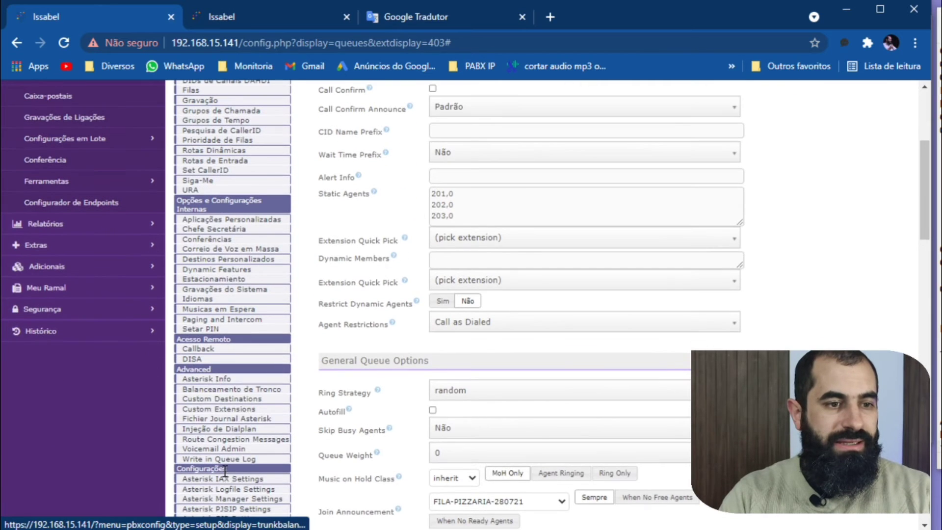
scroll(236, 390, up, 1)
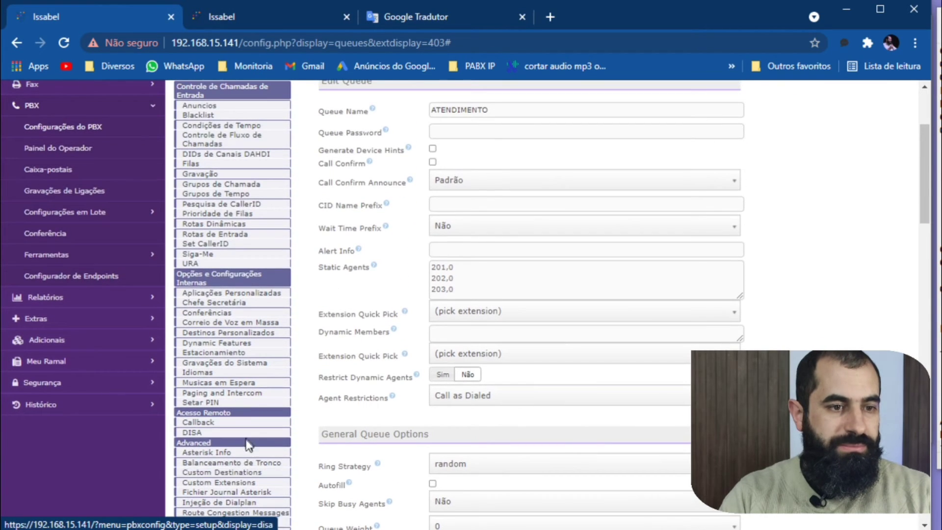
scroll(211, 304, down, 3)
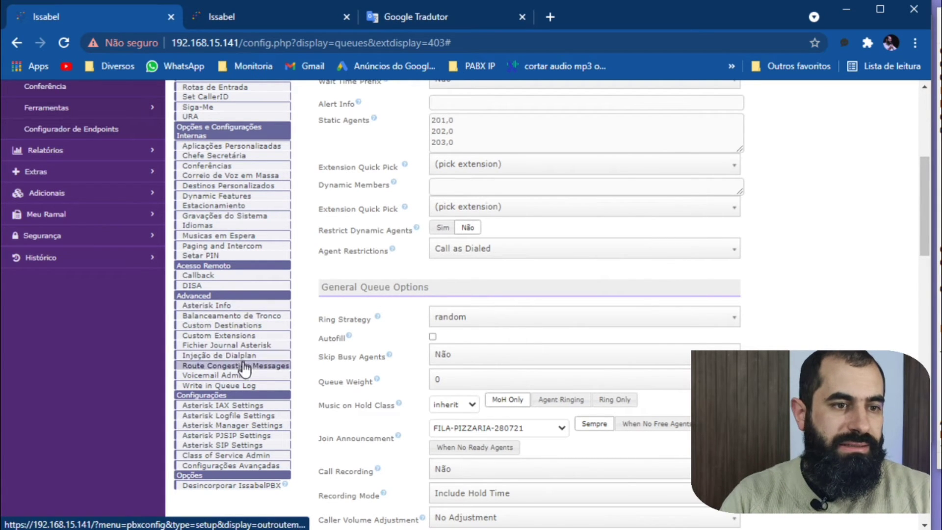
scroll(657, 348, up, 6)
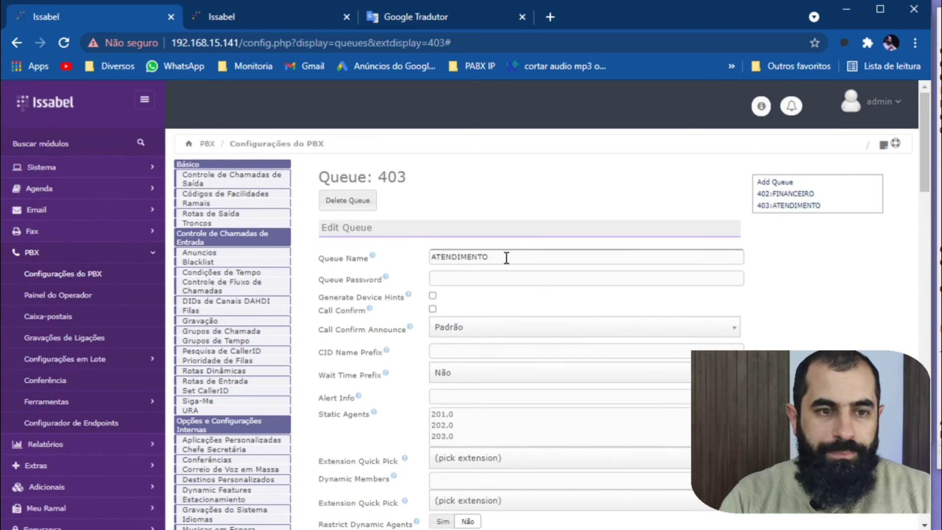
click(786, 212)
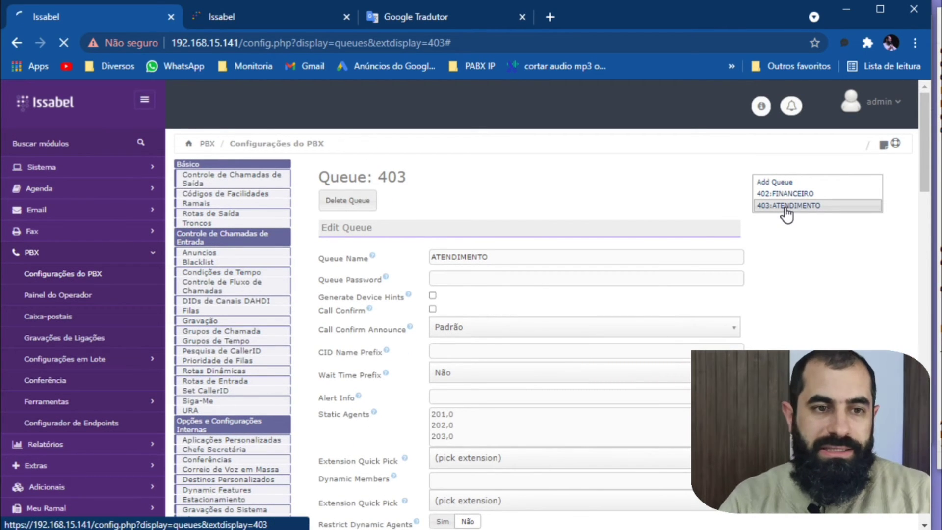
double_click(500, 259)
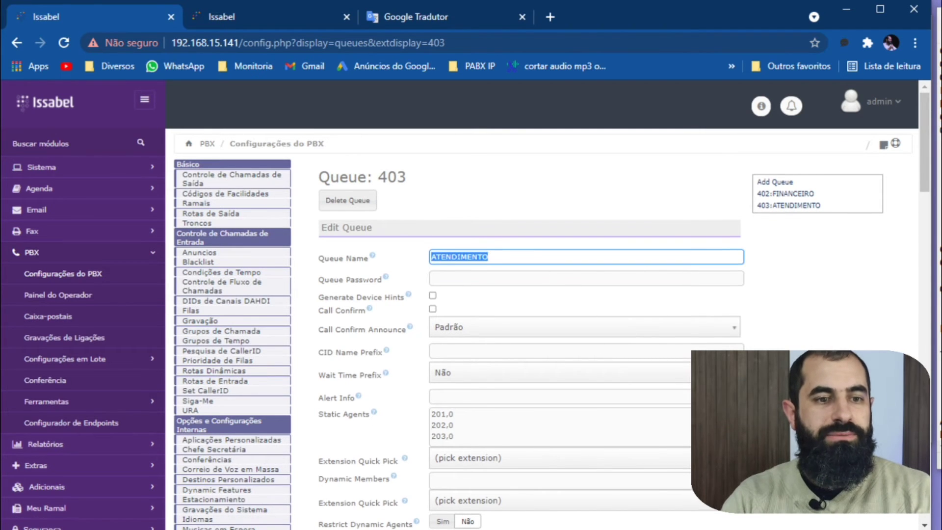
Review the queue's static agents, general options, and timing and agent options, including the Max Wait Time choices.
scroll(529, 234, down, 3)
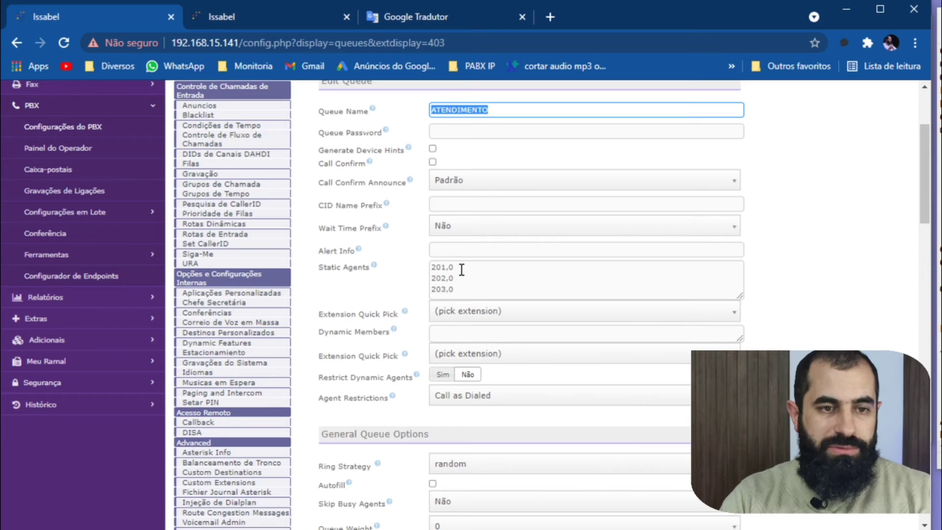
scroll(476, 312, down, 10)
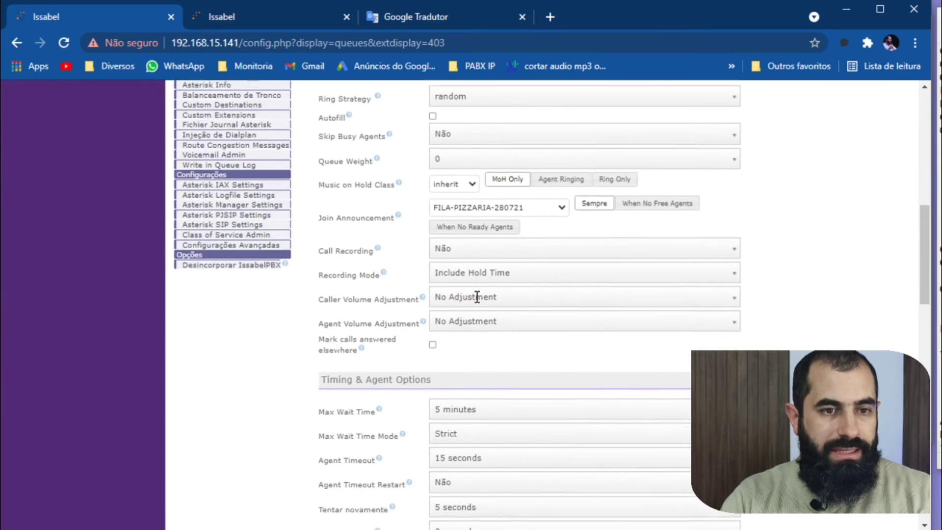
scroll(490, 324, up, 5)
scroll(509, 344, down, 2)
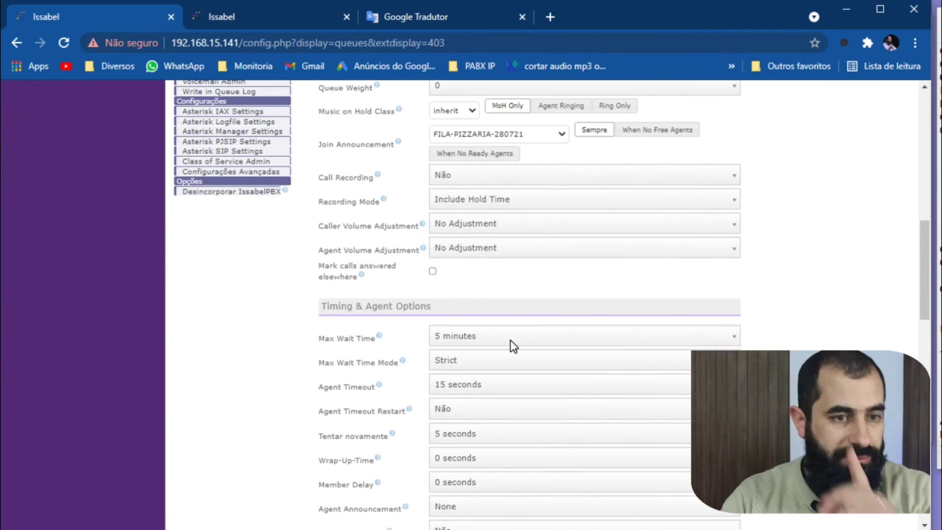
click(514, 337)
click(779, 362)
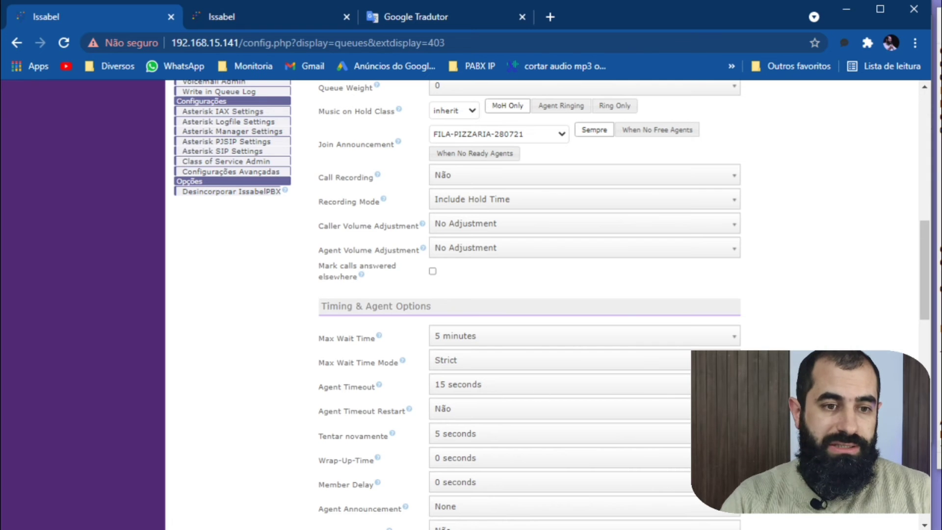
scroll(530, 304, down, 9)
scroll(529, 304, up, 14)
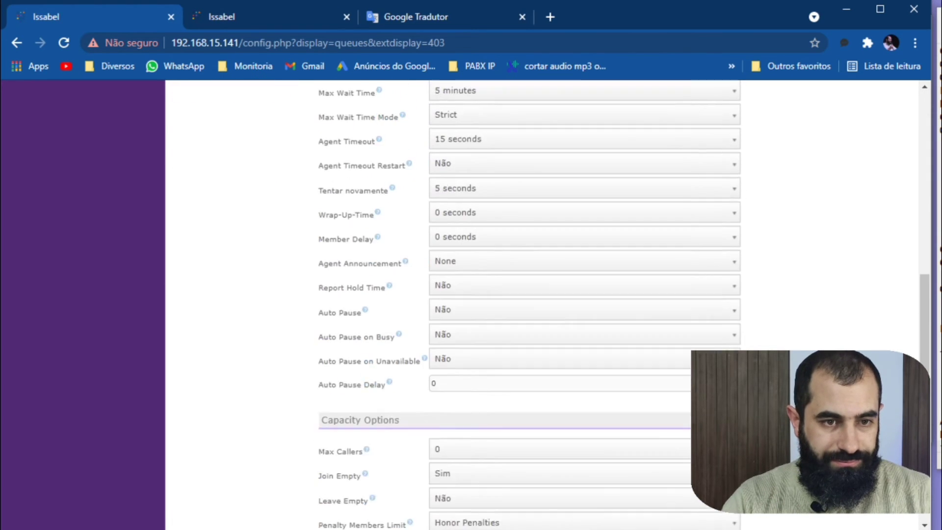
Examine the queue's Join Announcement setting and look over the remaining queue options.
scroll(530, 304, up, 5)
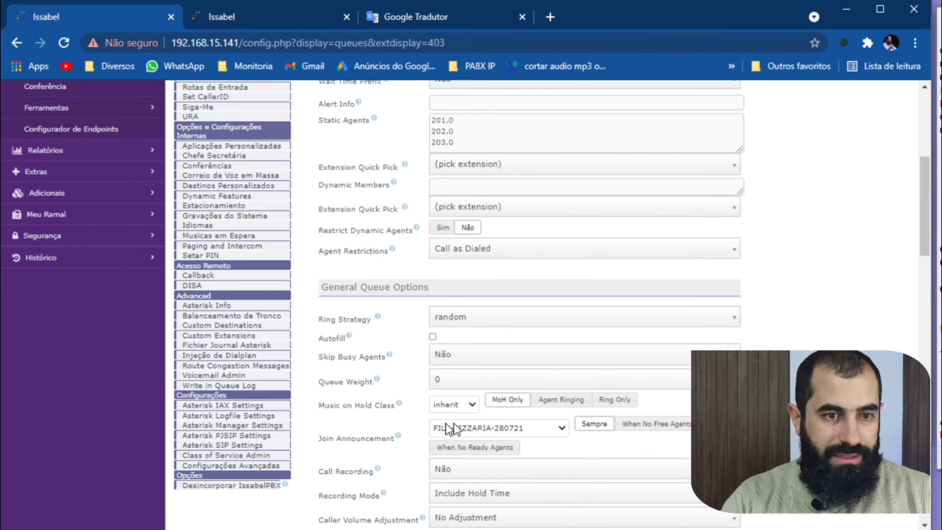
triple_click(358, 437)
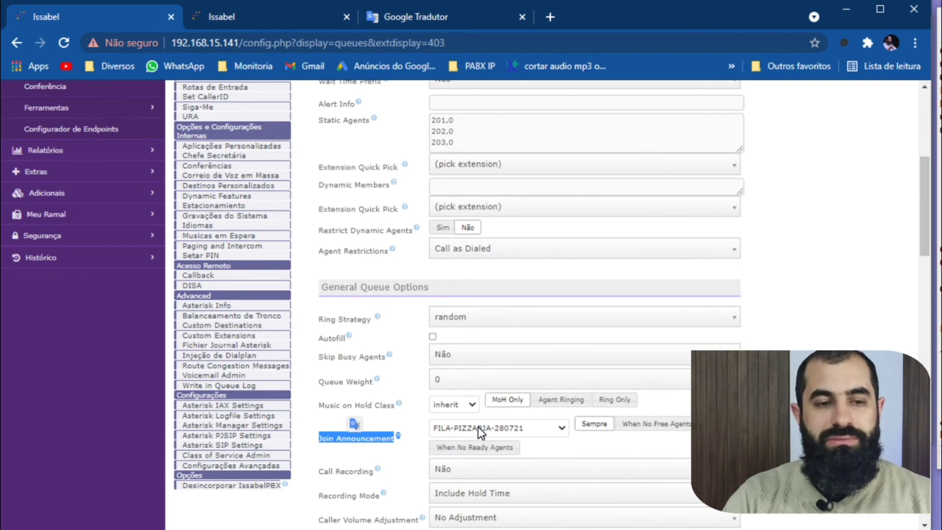
click(358, 453)
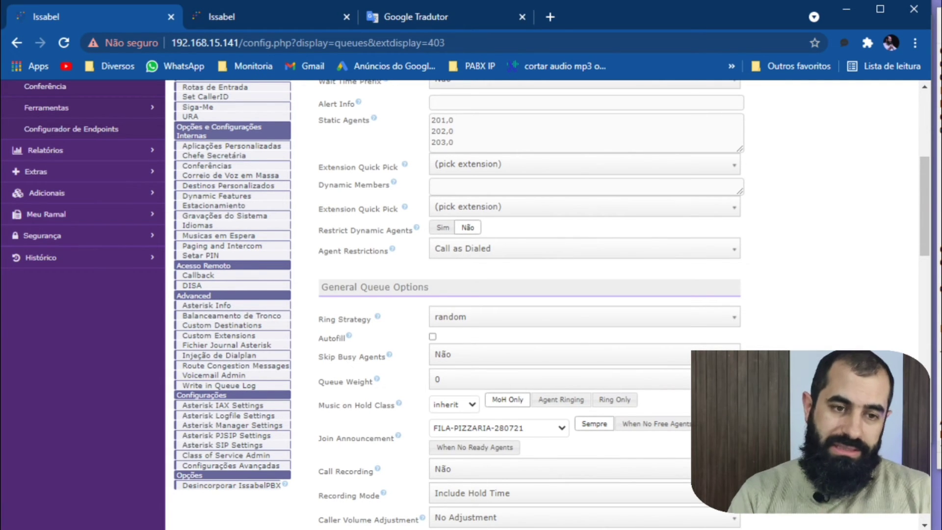
scroll(754, 309, up, 8)
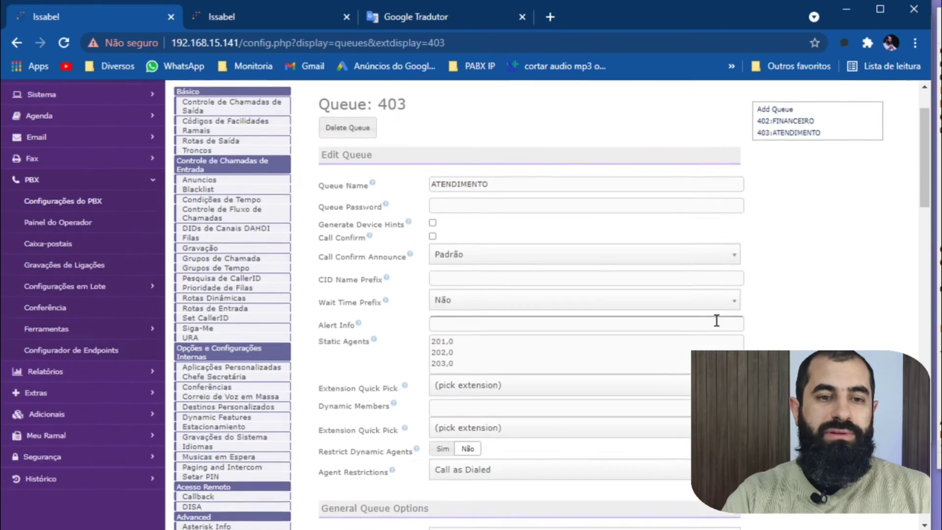
scroll(713, 320, down, 20)
scroll(712, 327, up, 6)
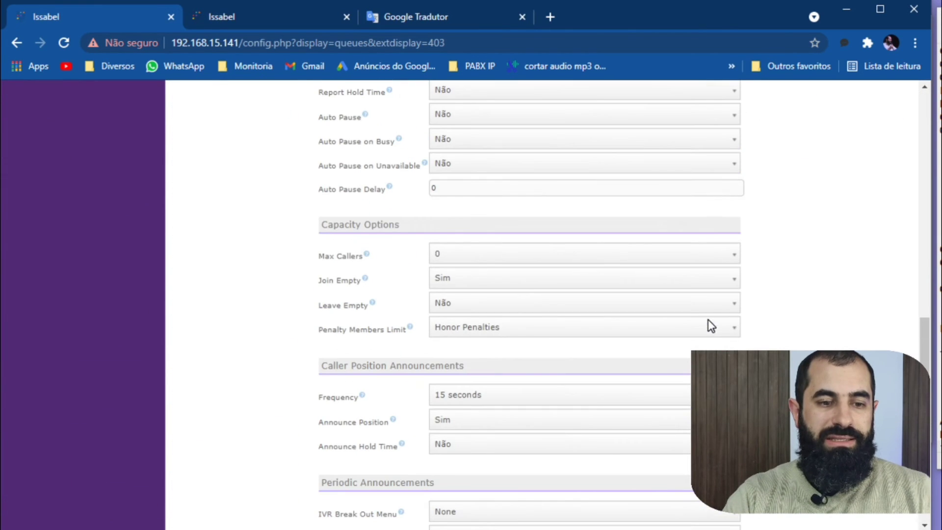
Bring the softphones in front of the browser and move the 3CXPhone window closer to MicroSIP.
key(alt+Tab)
key(alt+Tab)
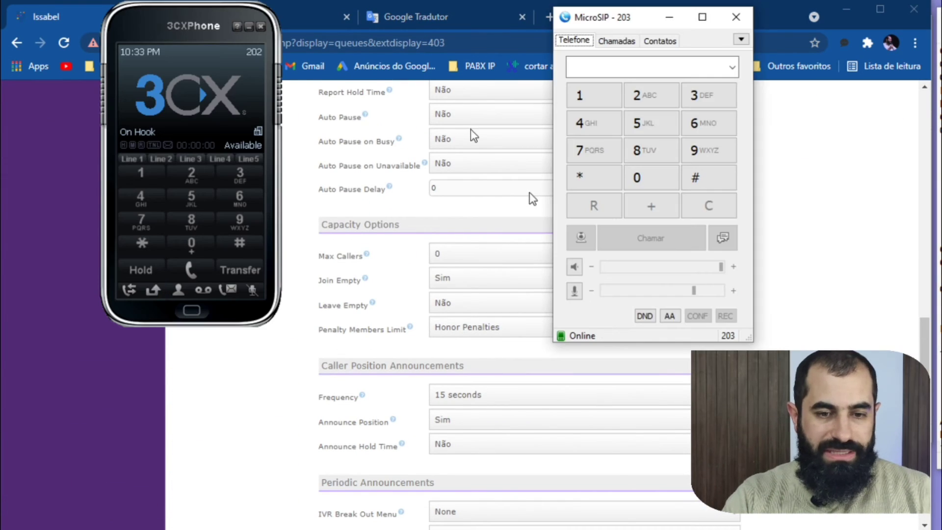
drag(213, 51, 312, 52)
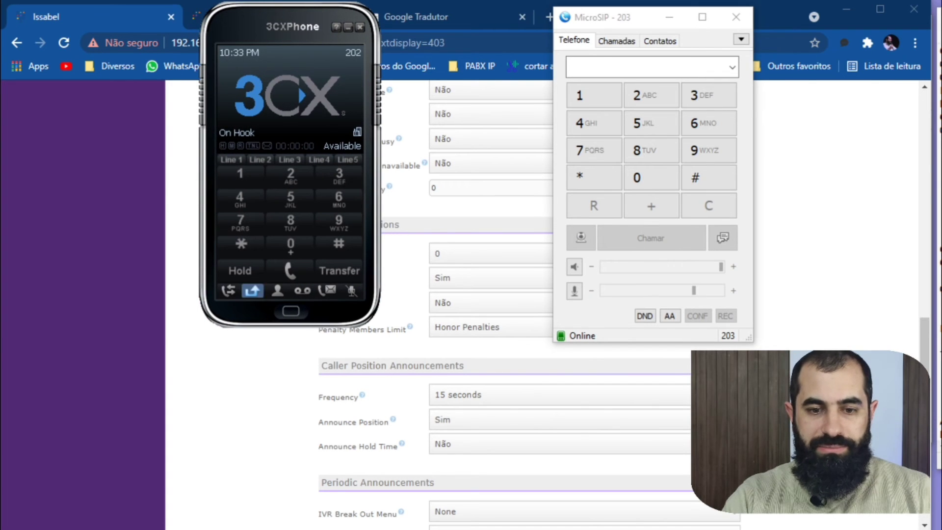
key(alt+Tab)
Call queue 403 from Zoiper5 to test the join announcement and see which agent rings.
click(921, 70)
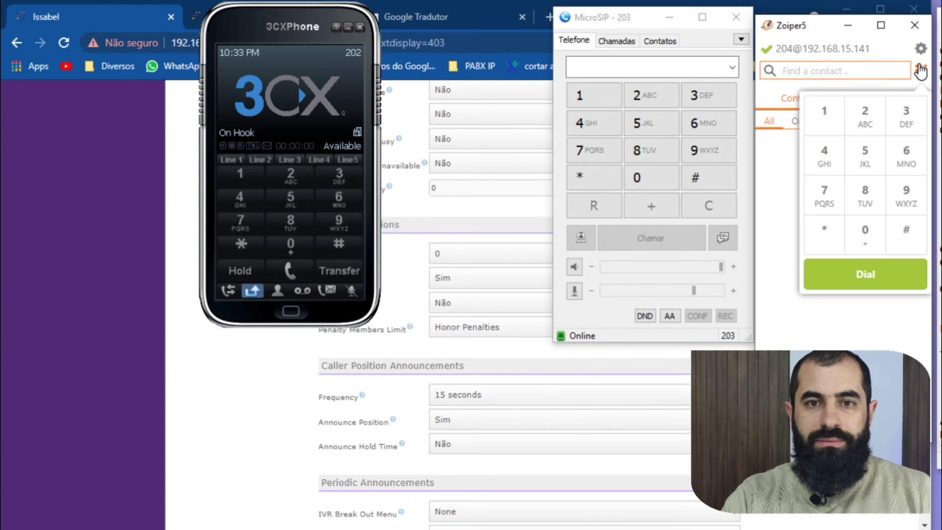
click(818, 147)
click(866, 239)
click(916, 118)
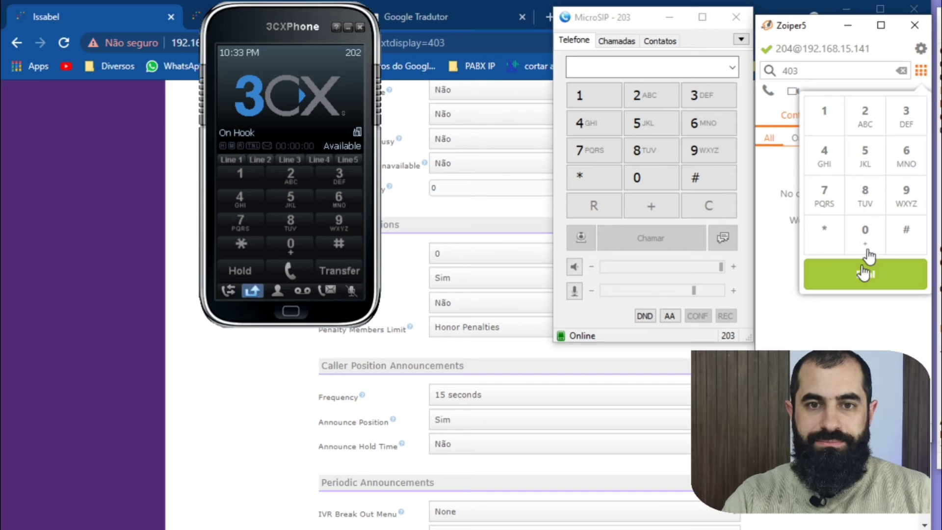
click(863, 274)
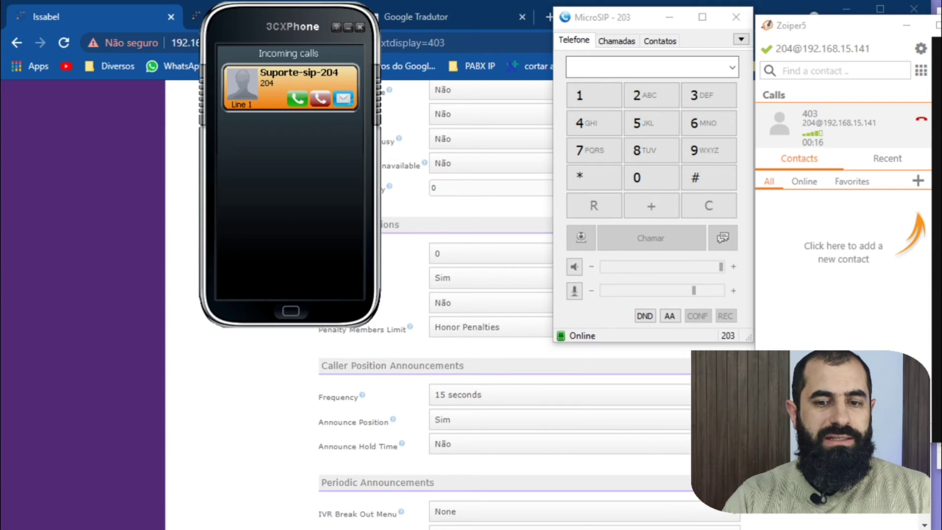
Return to the queue 403 settings to check the General Queue Options, and bring 3CXPhone back to the front.
click(265, 413)
scroll(358, 364, up, 5)
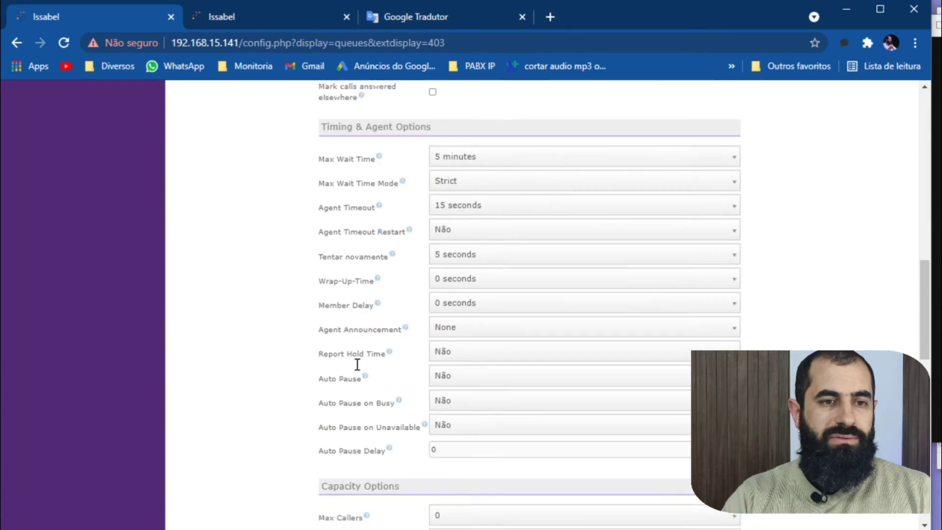
scroll(357, 364, up, 8)
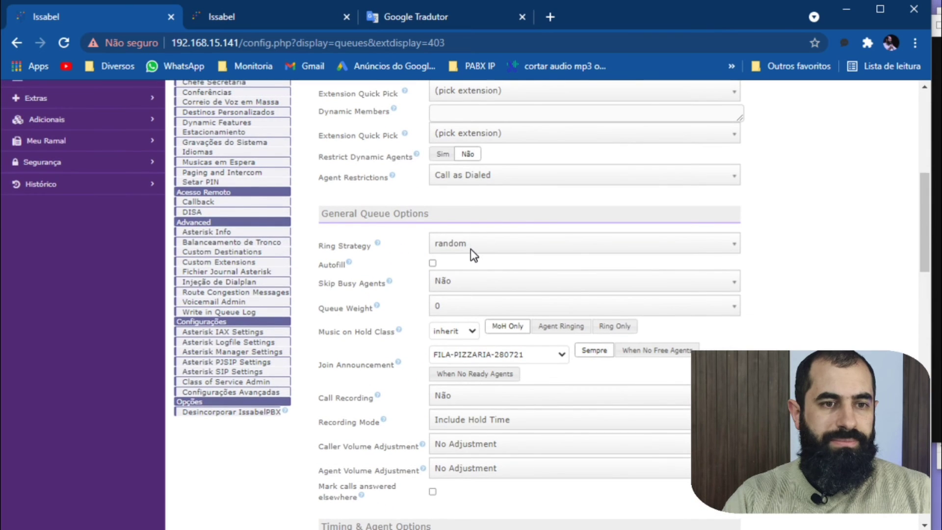
click(543, 529)
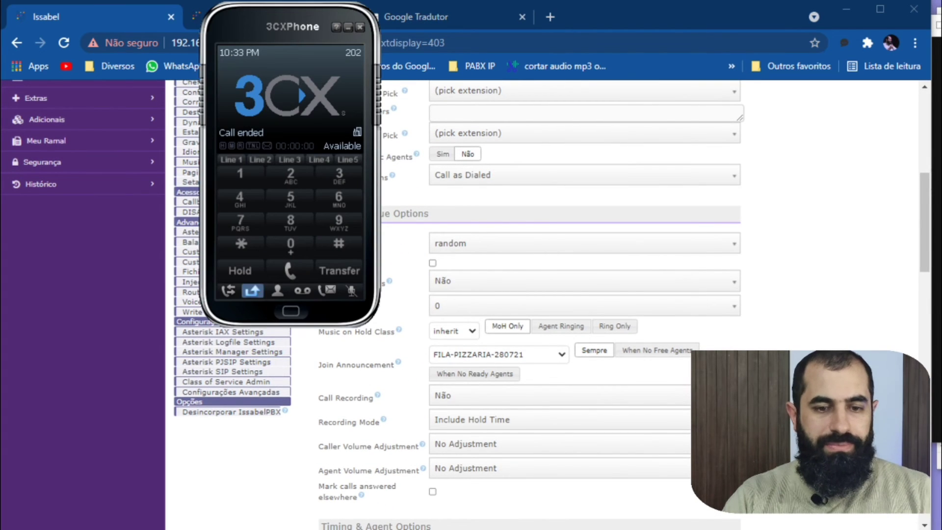
Bring Zoiper5 and MicroSIP back in front of the browser and end the ongoing test call to queue 403.
click(569, 529)
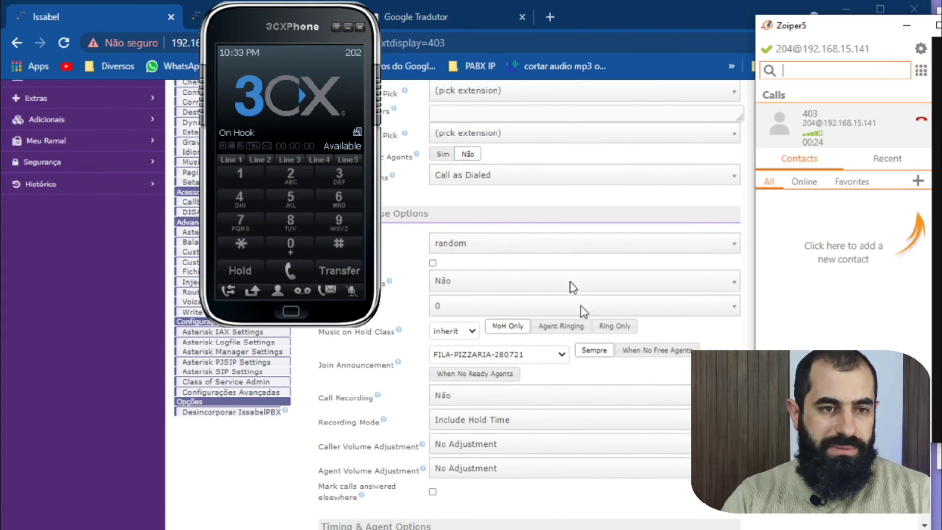
click(540, 242)
click(769, 247)
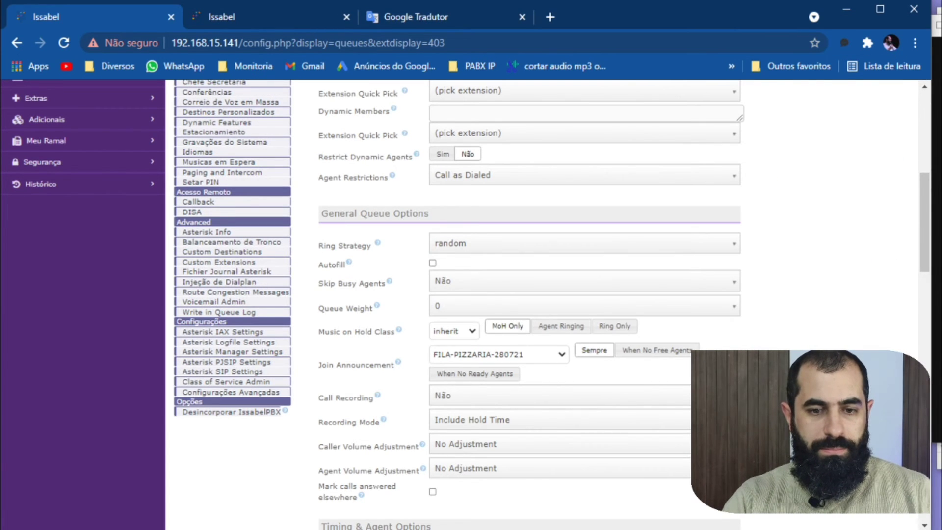
key(alt+Tab)
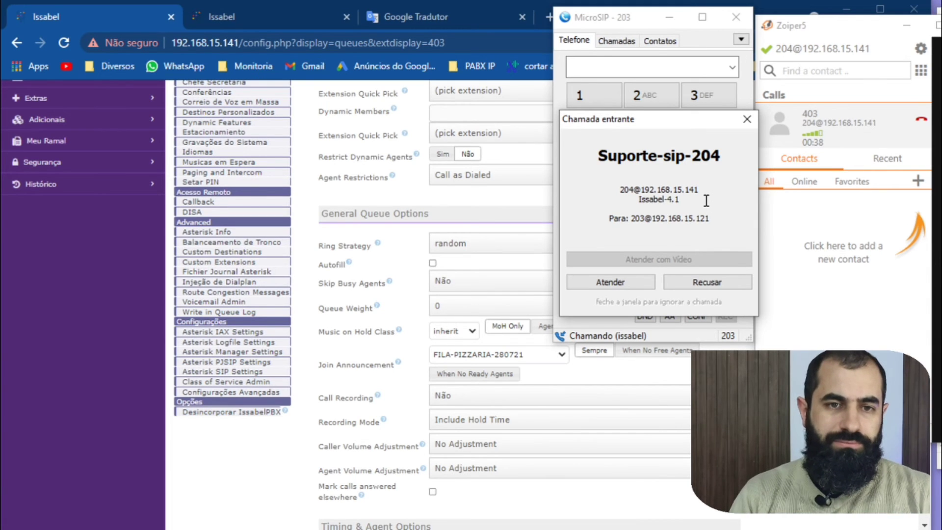
click(922, 118)
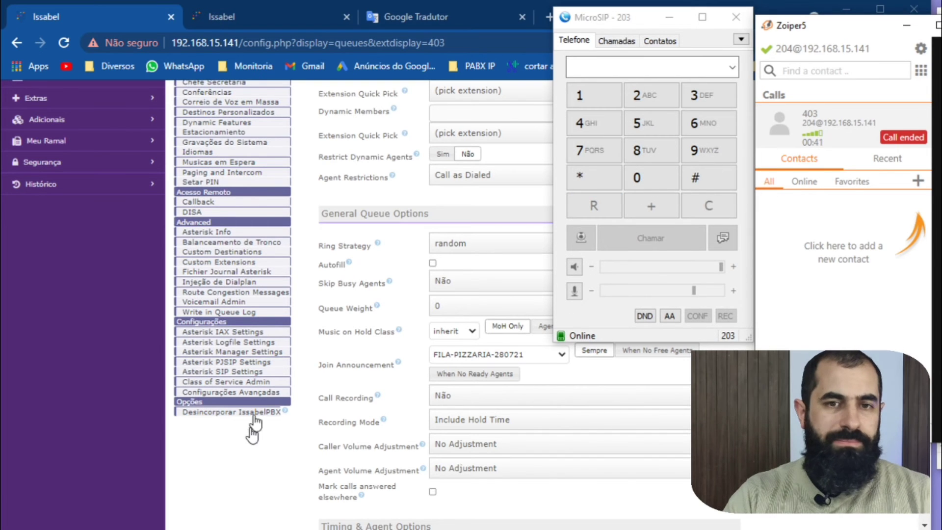
Set queue 403's Ring Strategy to ringall, save the queue and apply the configuration changes.
click(265, 453)
click(520, 242)
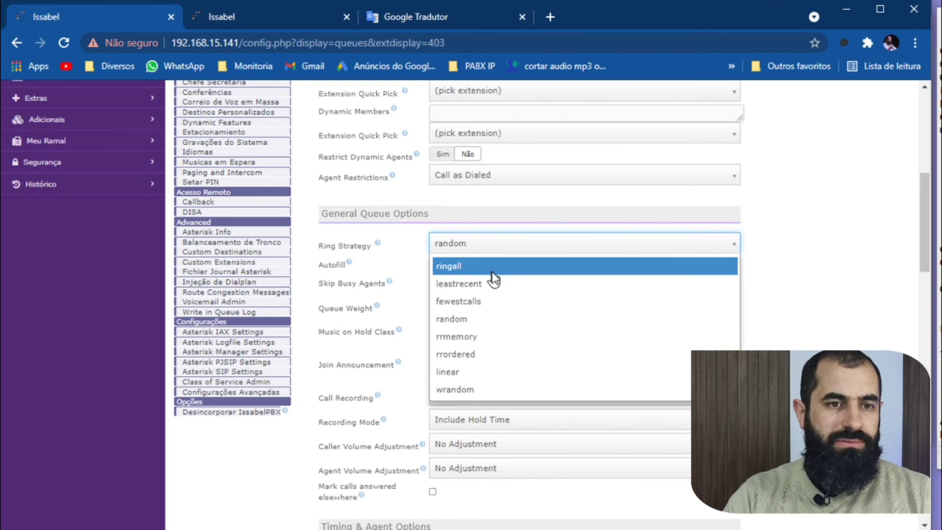
click(492, 265)
scroll(670, 312, down, 5)
scroll(668, 311, down, 10)
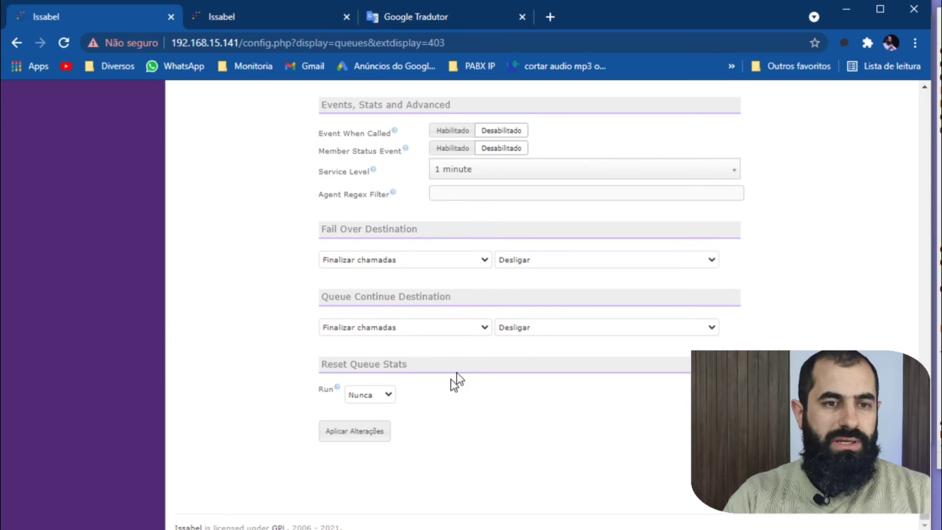
click(363, 438)
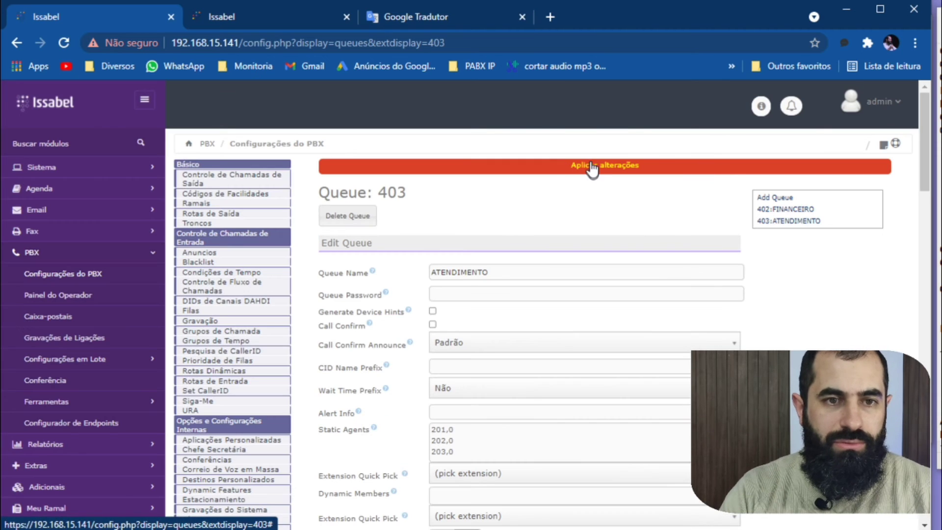
click(592, 166)
Bring up the softphones, call queue 403 from Zoiper5 to test which agents ring, and hang up.
key(alt+Tab)
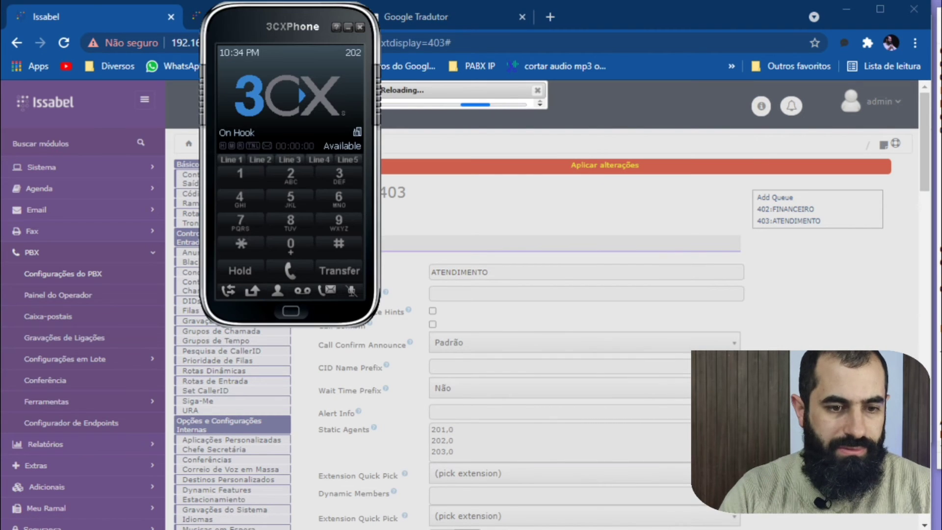
key(alt+Tab)
key(alt+Tab)
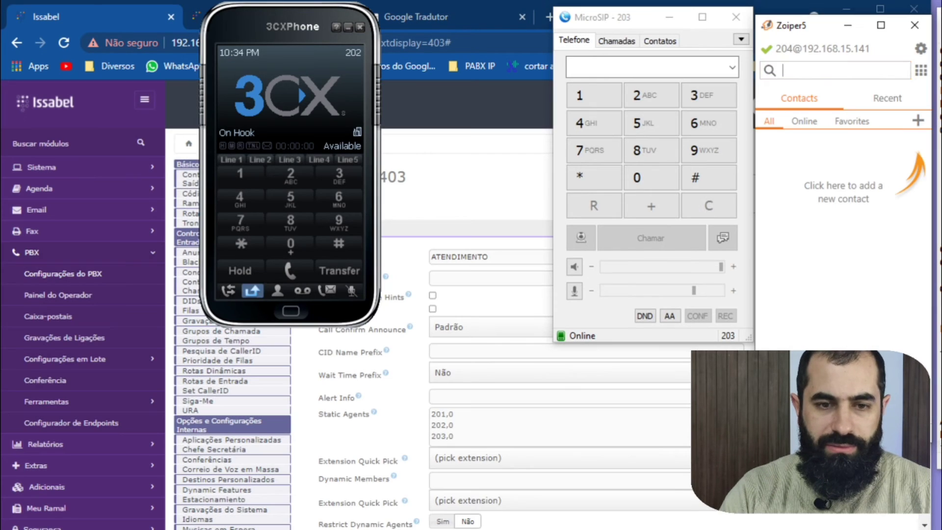
click(921, 71)
click(828, 164)
click(864, 230)
click(906, 117)
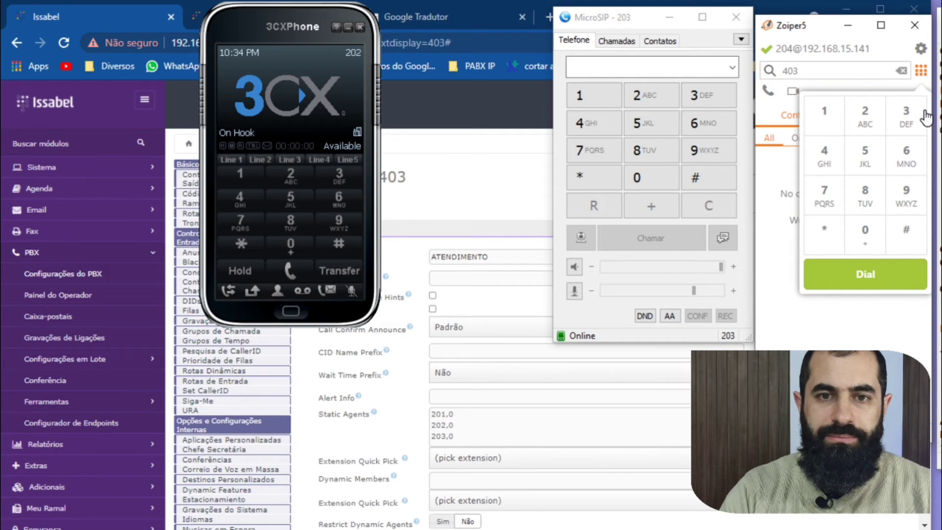
click(883, 277)
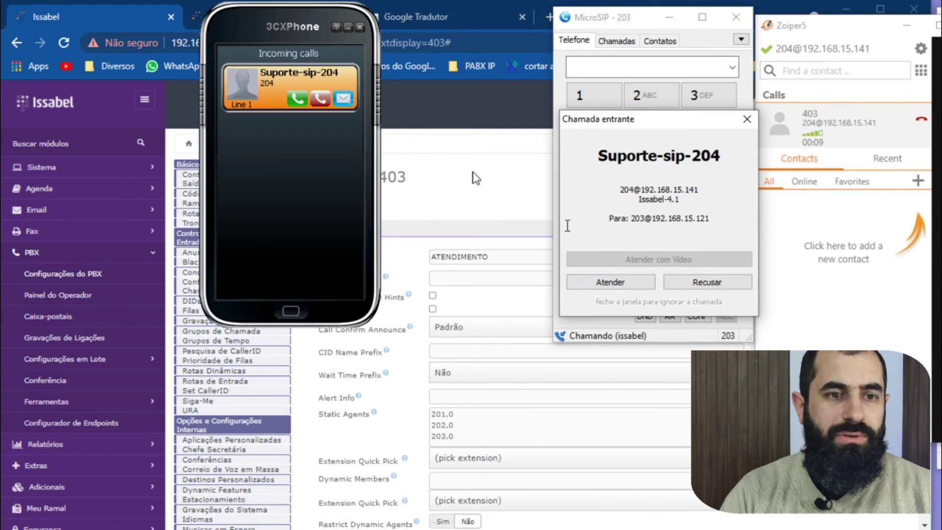
click(920, 119)
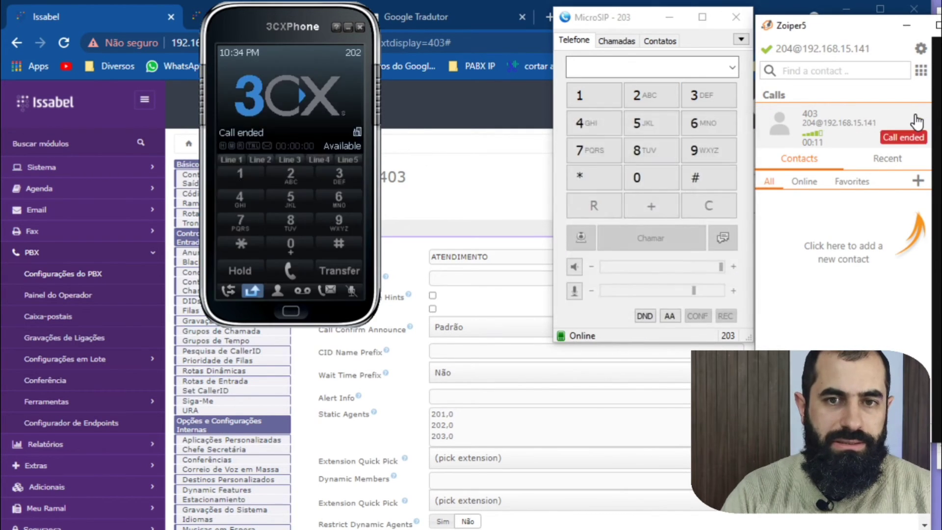
Return to the queue 403 settings, enter PIZZARIA-ANDRADE as the CID Name Prefix, and save the queue.
click(528, 173)
scroll(469, 289, down, 2)
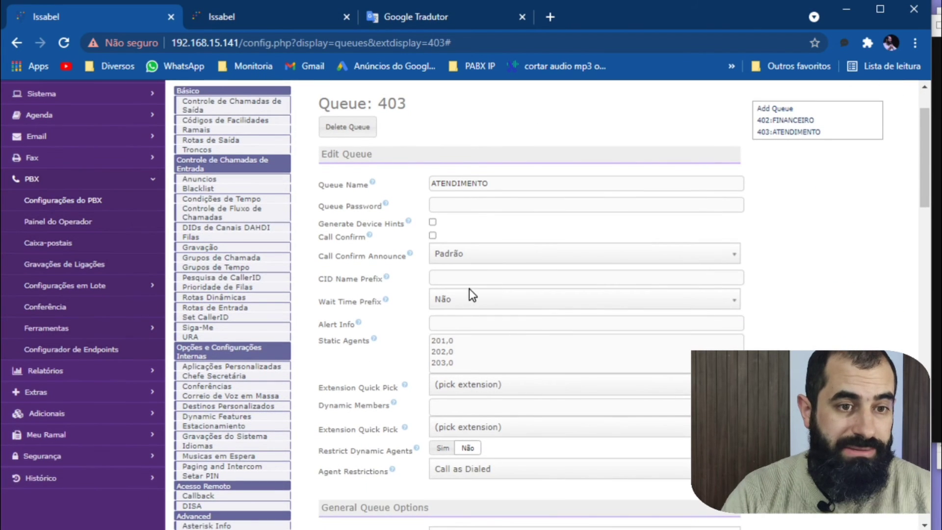
scroll(488, 334, down, 3)
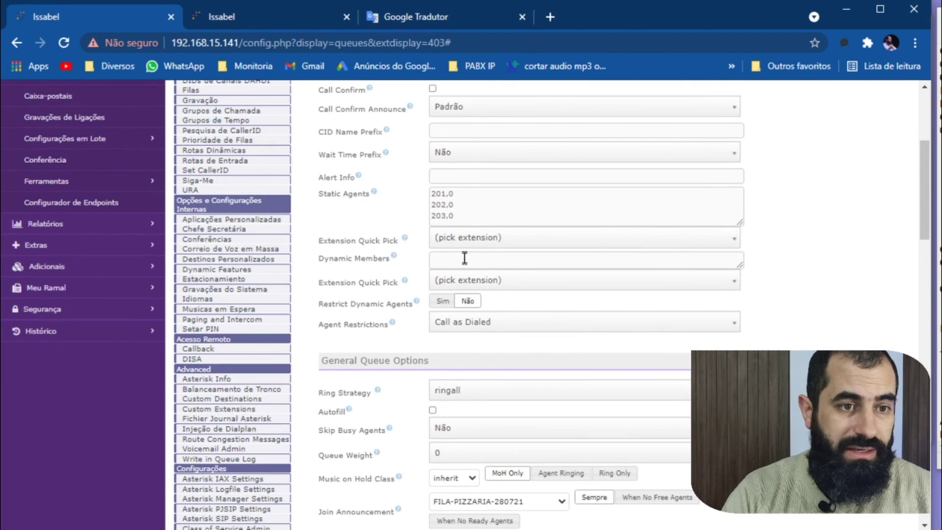
scroll(461, 293, down, 3)
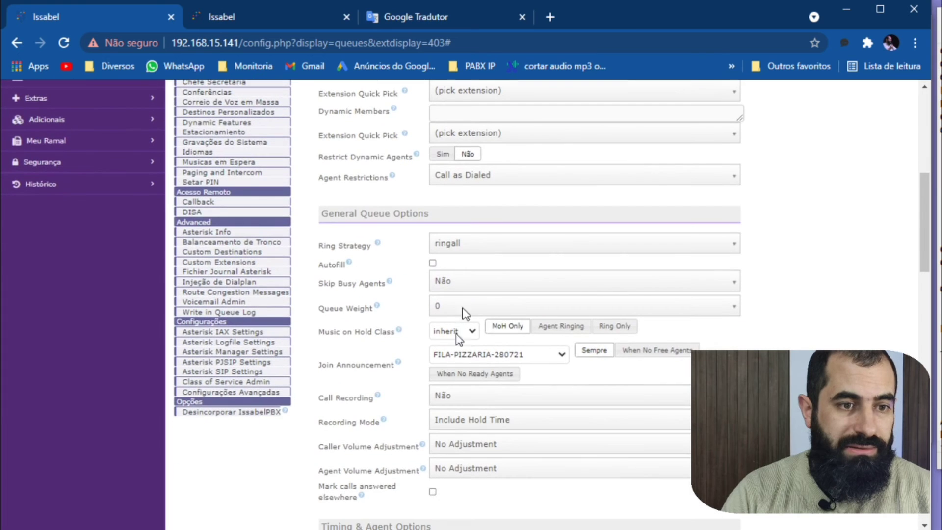
scroll(493, 317, up, 5)
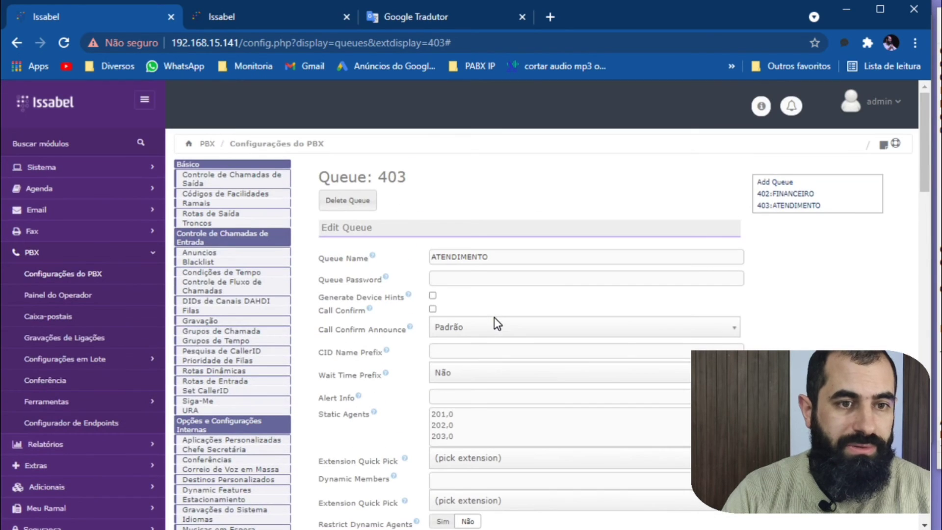
click(465, 350)
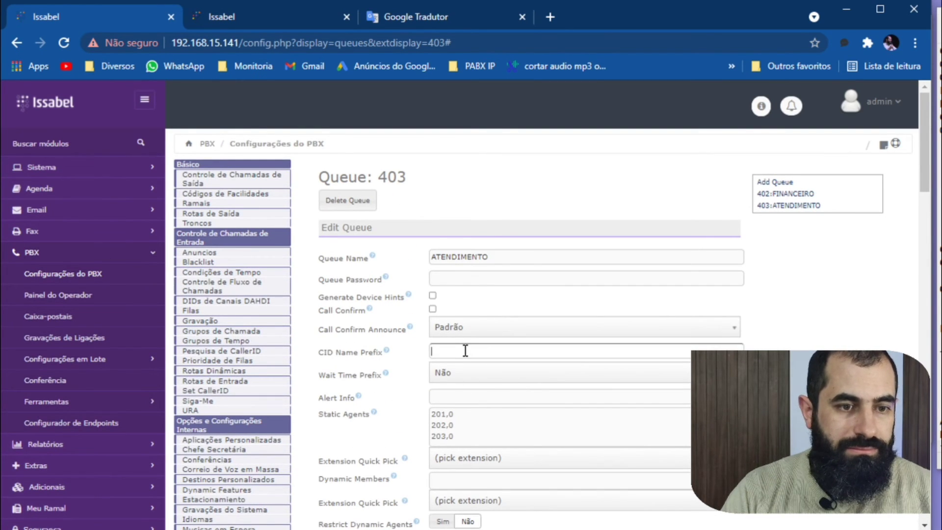
text(atend)
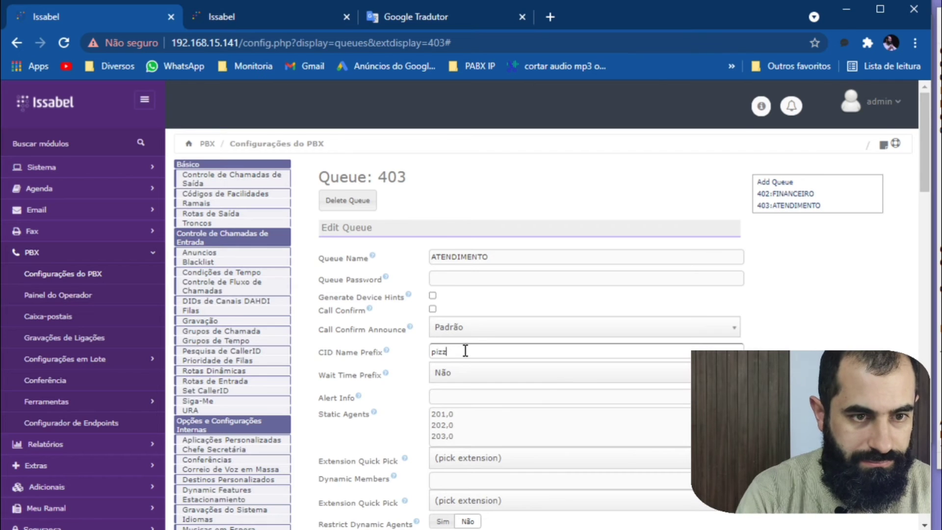
key(BackSpace)
key(BackSpace)
key(BackSpace)
key(BackSpace)
key(BackSpace)
text(PIZZ)
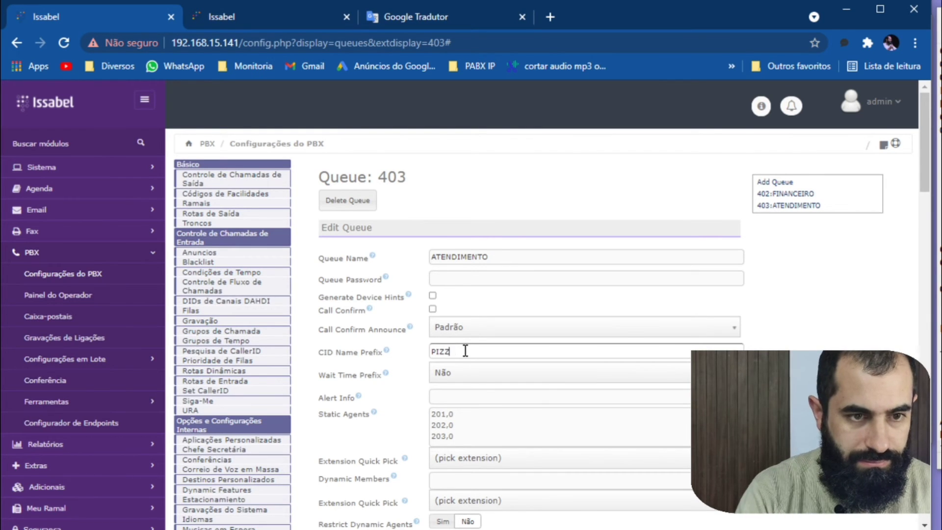
text(ARIA-ANDRADE)
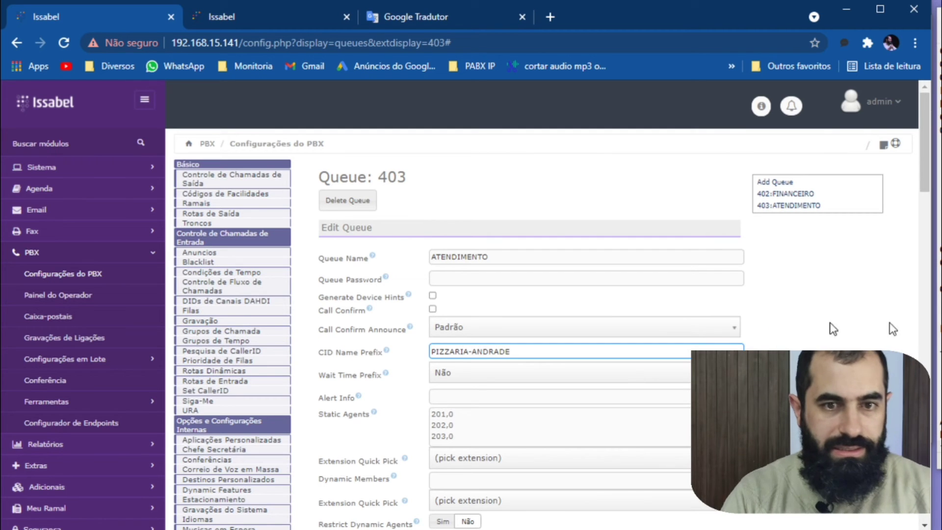
scroll(750, 330, down, 10)
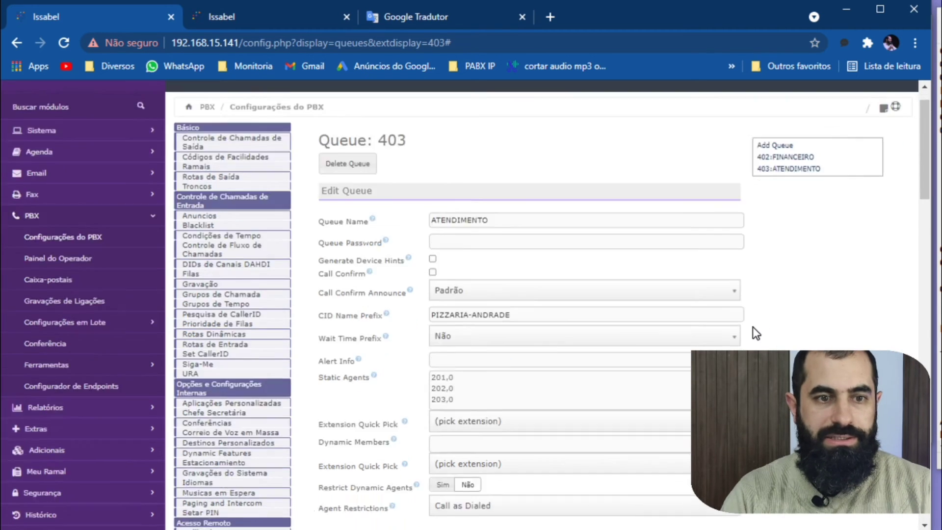
scroll(564, 400, down, 8)
click(385, 461)
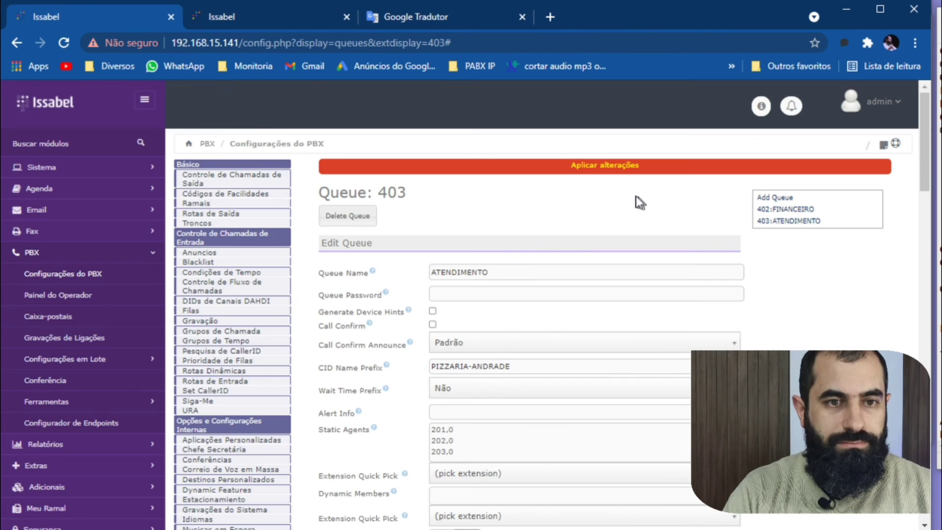
Open queue 402, rename it PIZZARIA-2, and enter PIZZARIA in its CID Name Prefix.
click(794, 215)
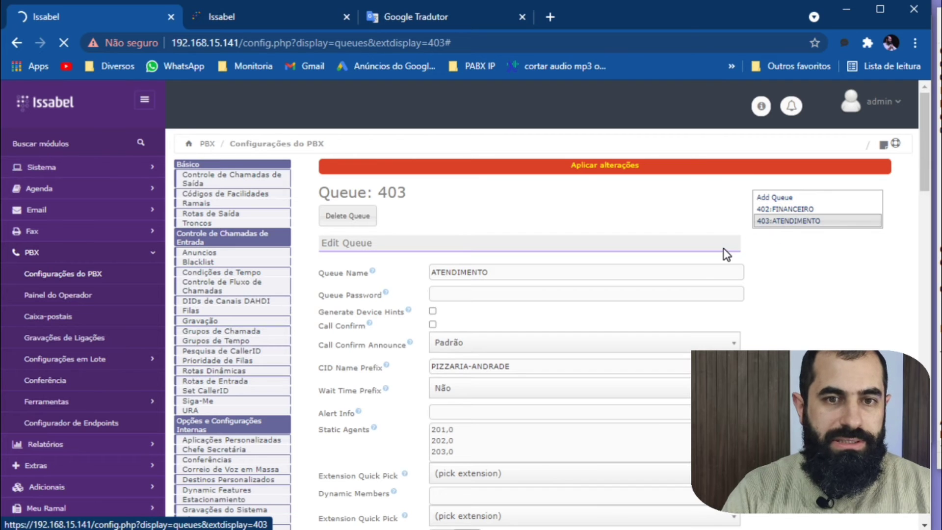
double_click(497, 275)
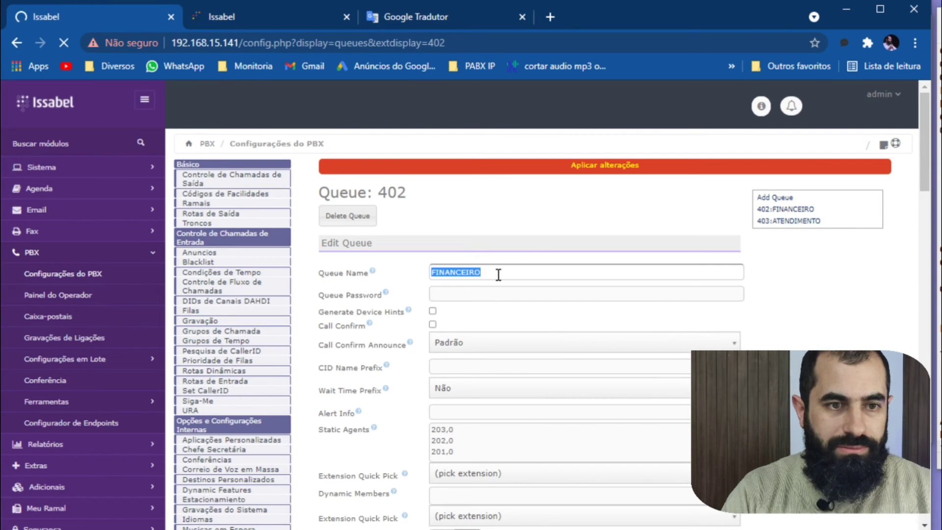
text(PIZZAR)
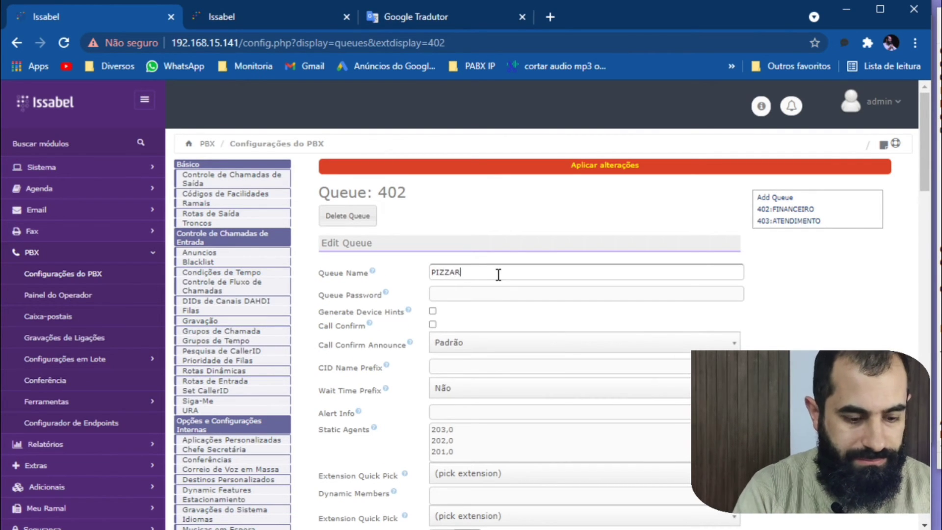
text(IA-2)
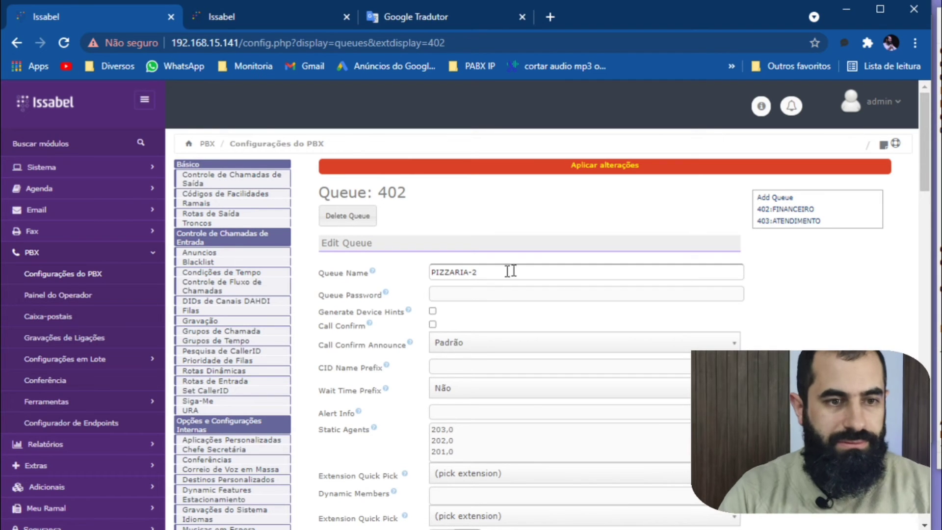
click(456, 413)
click(459, 365)
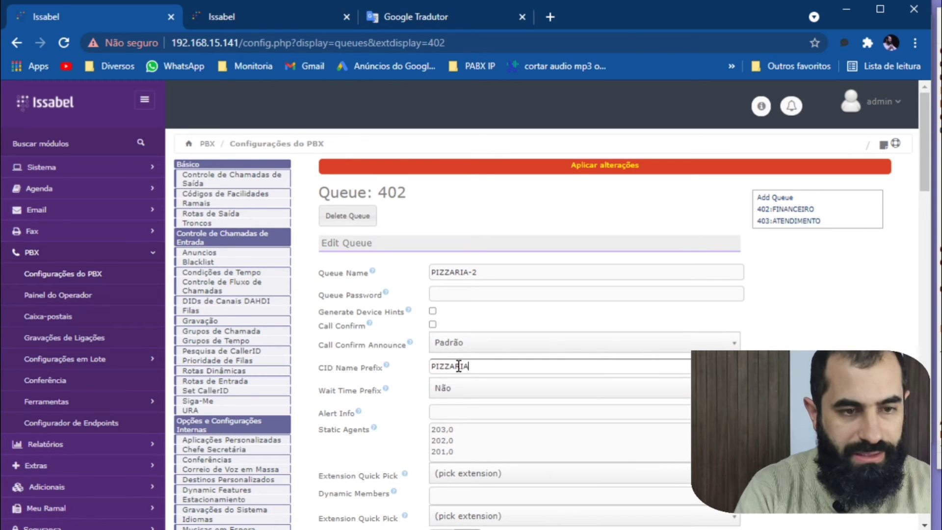
Set queue 402's Max Wait Time to 5 minutes.
scroll(498, 297, down, 6)
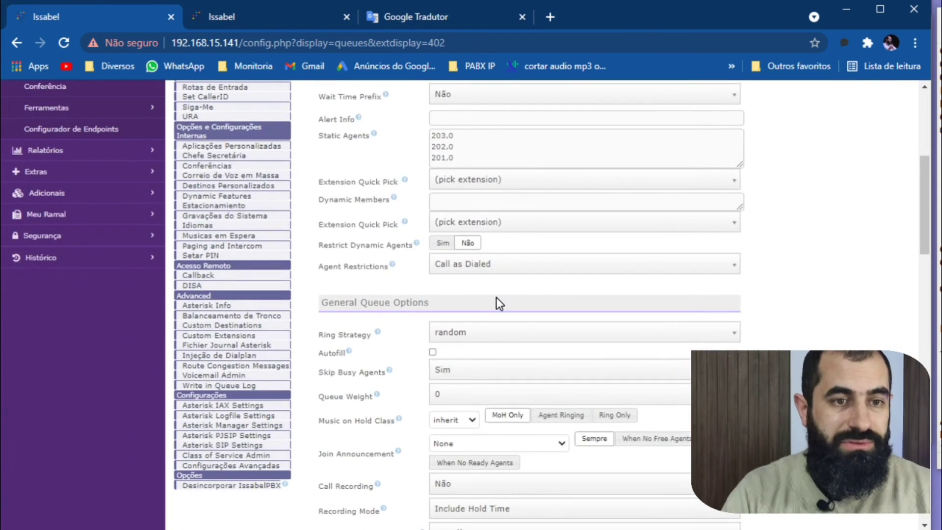
scroll(495, 297, down, 5)
scroll(495, 297, up, 5)
scroll(496, 297, down, 10)
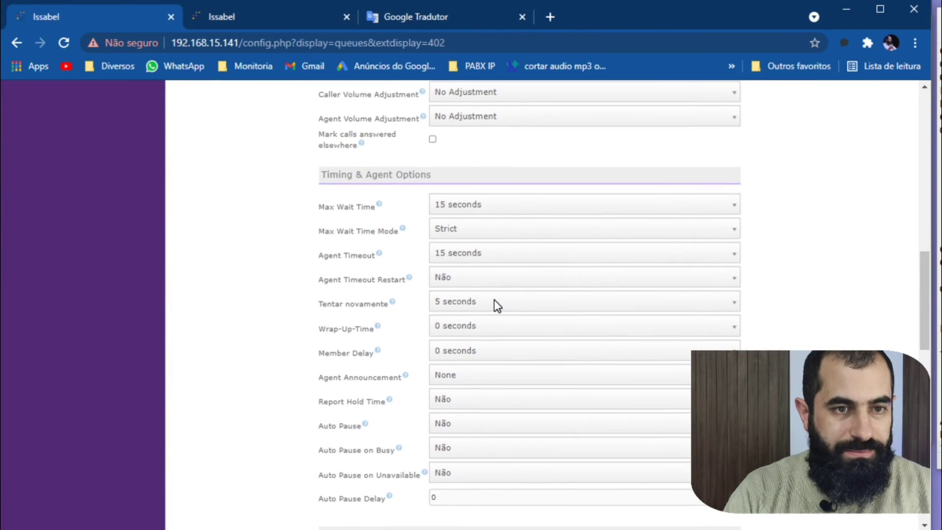
click(471, 205)
scroll(508, 314, down, 10)
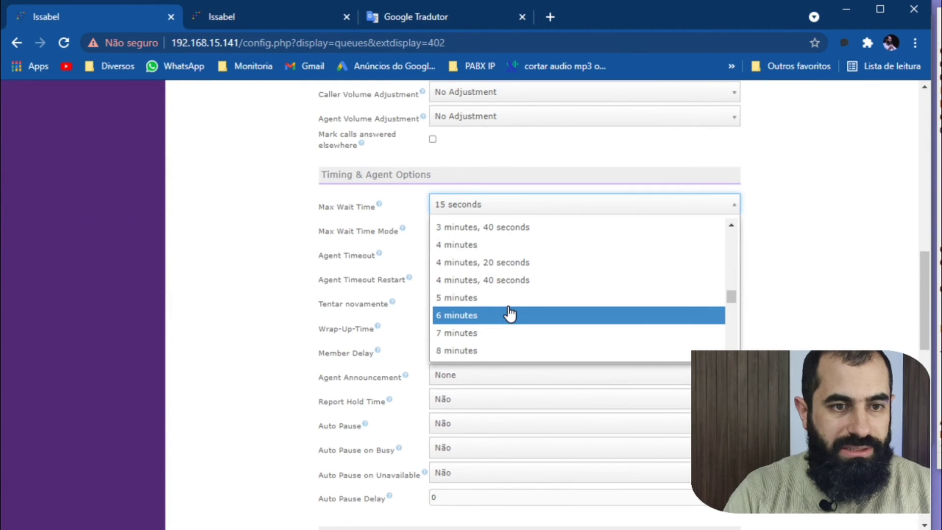
click(507, 298)
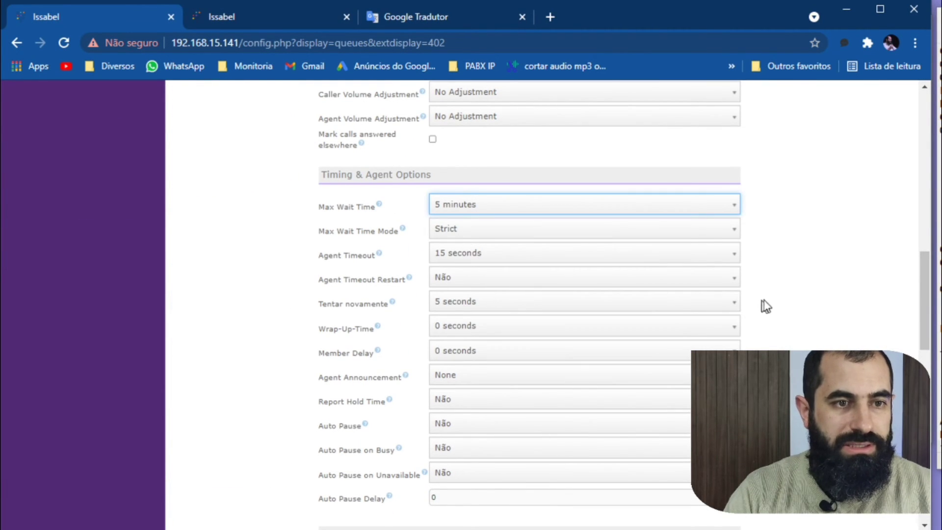
click(781, 298)
Choose FILA-PIZZARIA-280721 as queue 402's Join Announcement.
scroll(540, 306, up, 6)
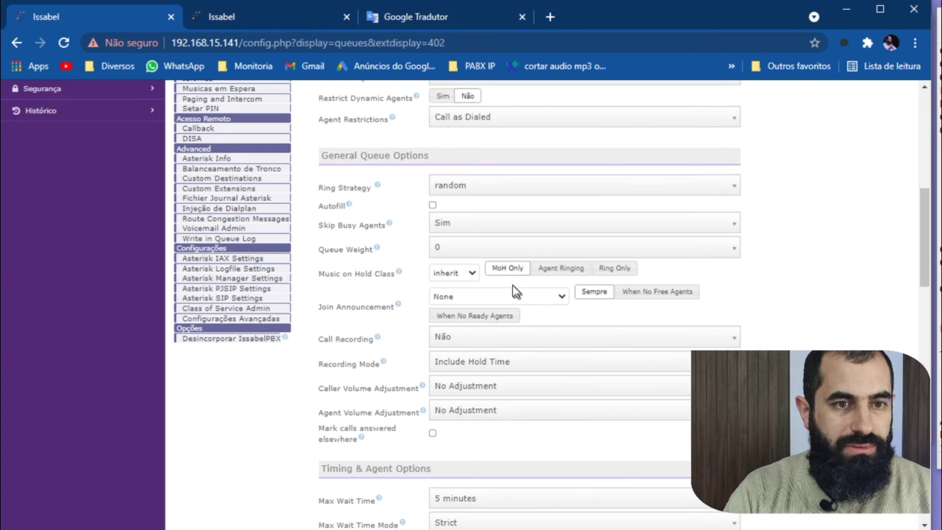
click(470, 297)
click(466, 329)
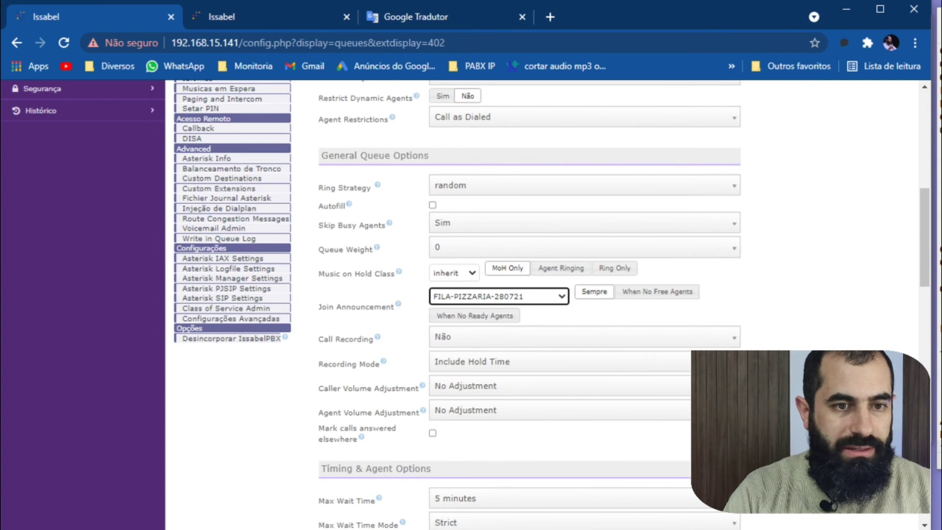
In queue 402's Caller Position Announcements, set Frequency to 15 seconds and Announce Position to Sim.
scroll(608, 340, down, 6)
scroll(607, 340, down, 16)
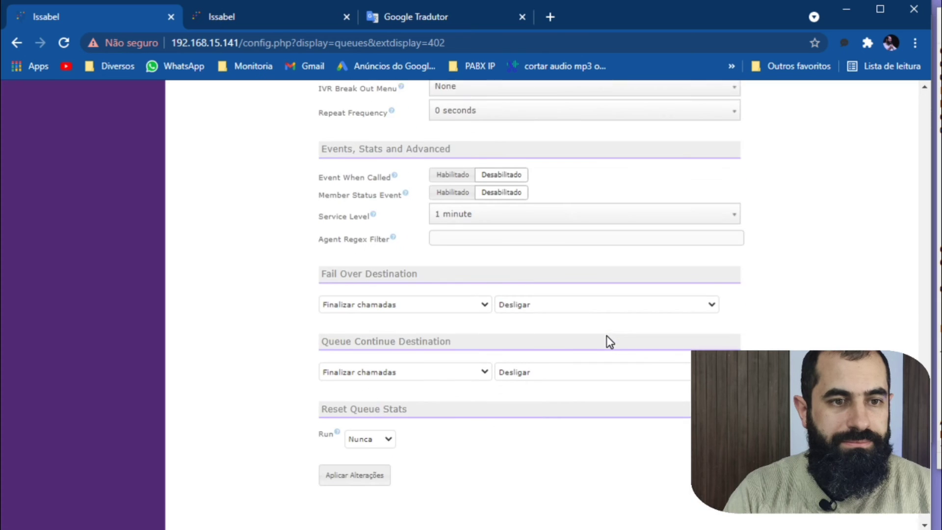
scroll(491, 322, up, 7)
click(465, 297)
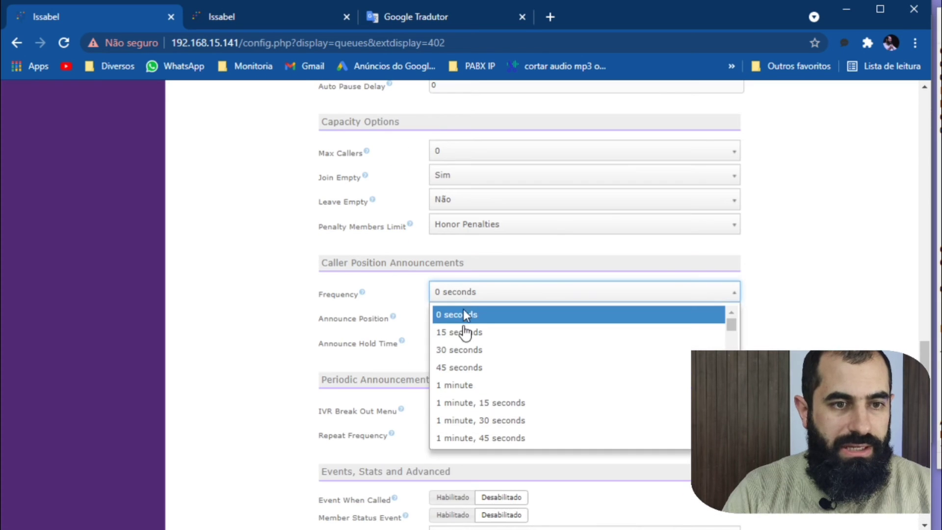
click(464, 329)
click(467, 318)
click(470, 338)
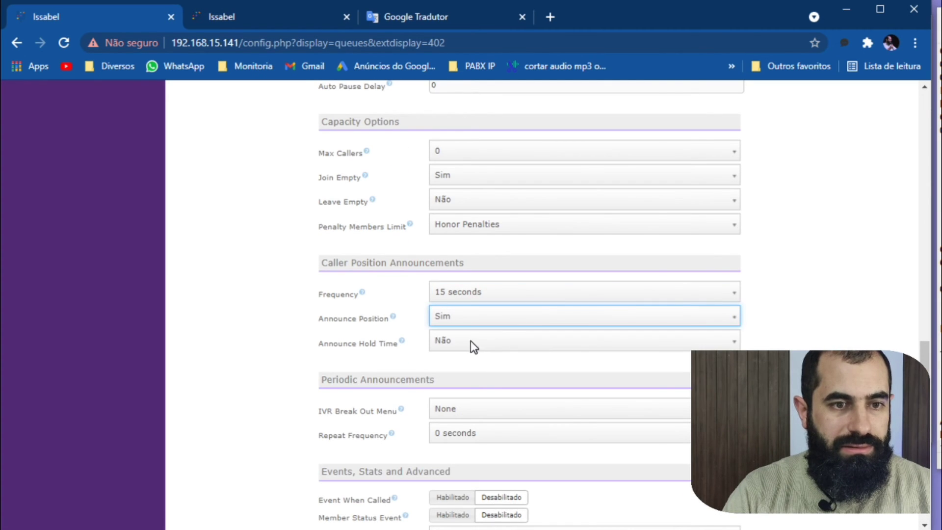
Save queue 402 and apply the pending PBX configuration changes.
scroll(468, 344, down, 7)
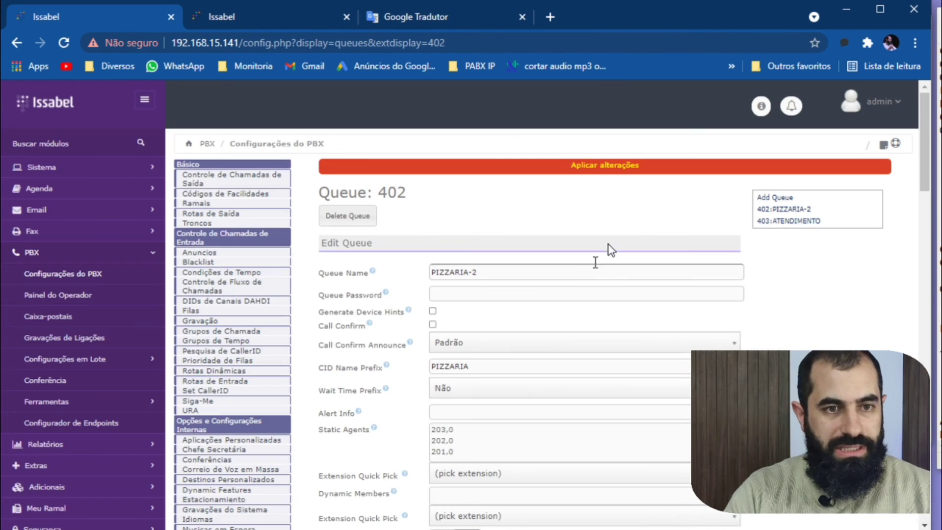
click(618, 172)
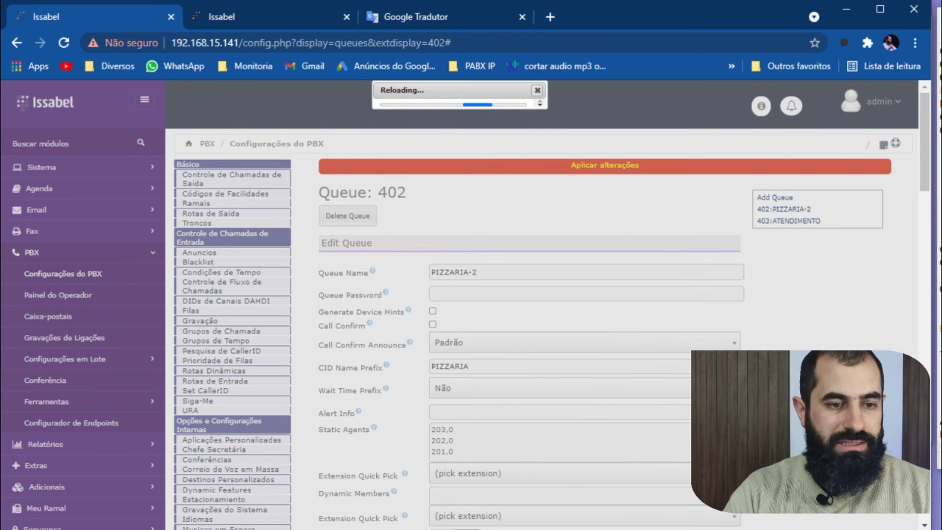
Bring up the softphones and call queue 403 from extension 204 in Zoiper.
key(alt+Tab)
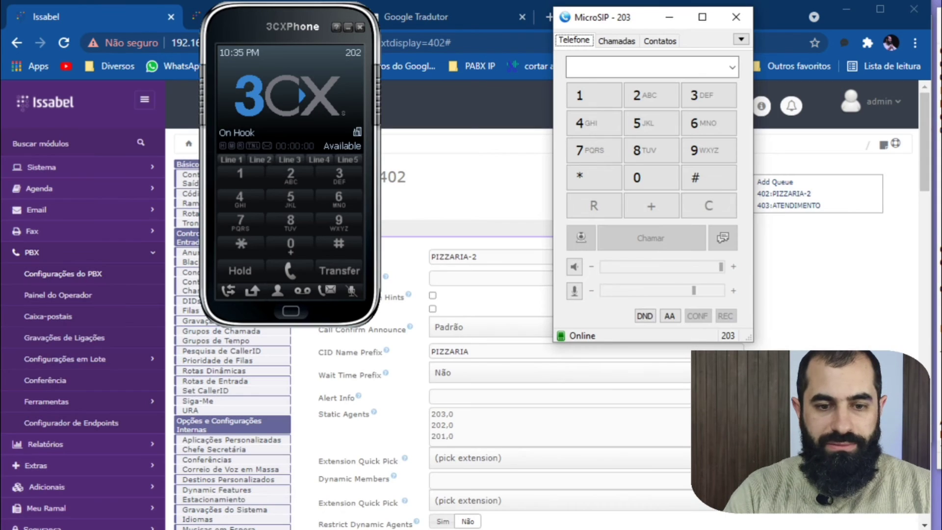
key(alt+Tab)
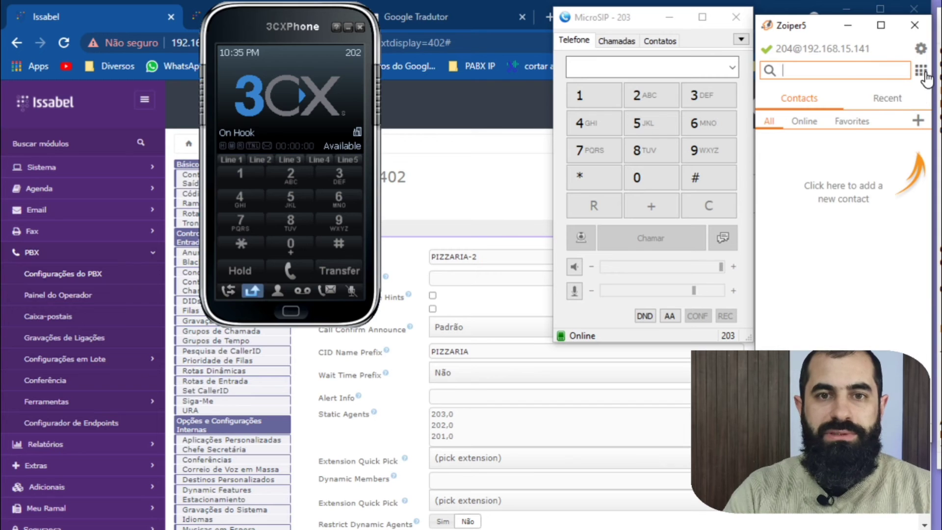
click(920, 70)
click(835, 159)
click(864, 233)
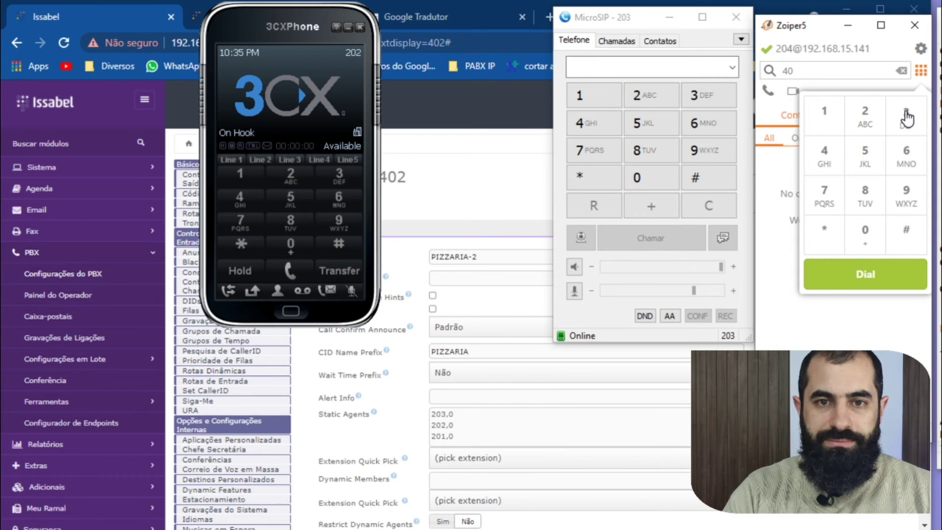
click(906, 117)
click(868, 268)
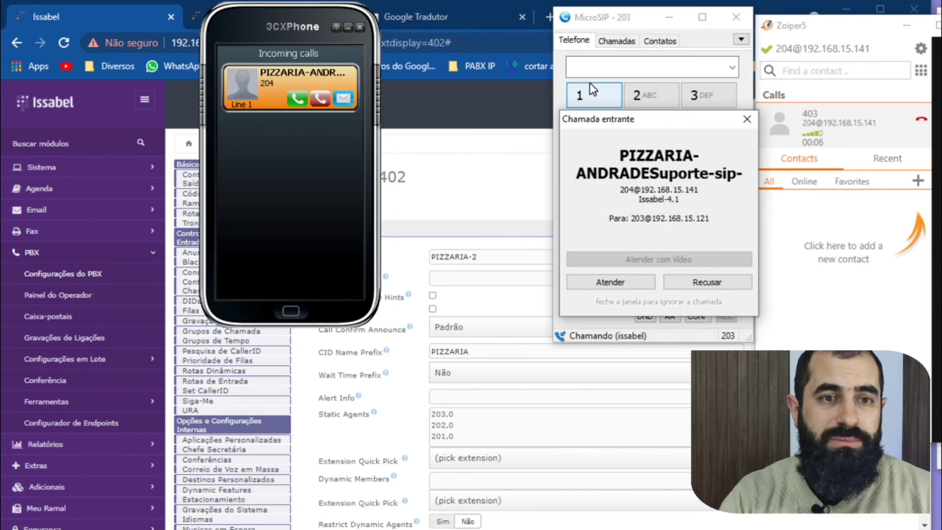
Check the queue prefix in the caller name of MicroSIP's incoming call, and end the Zoiper call.
drag(649, 163, 654, 172)
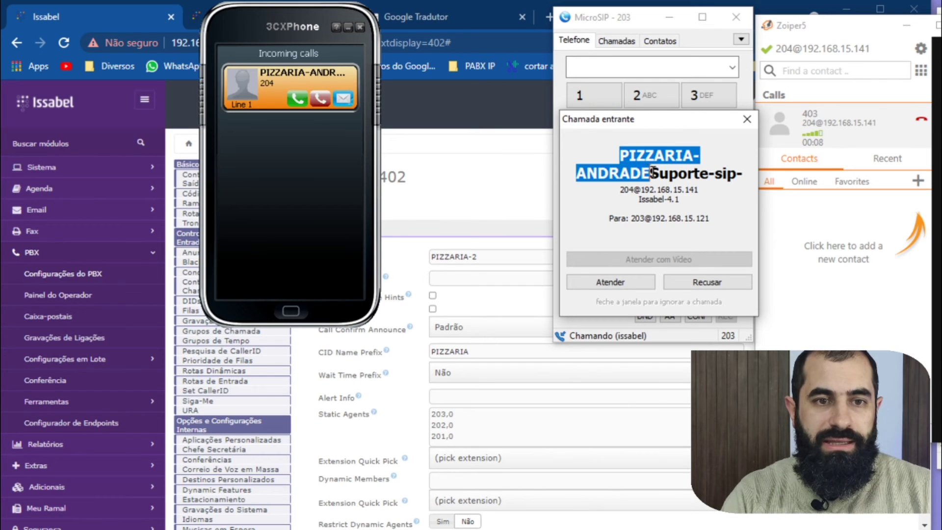
click(642, 176)
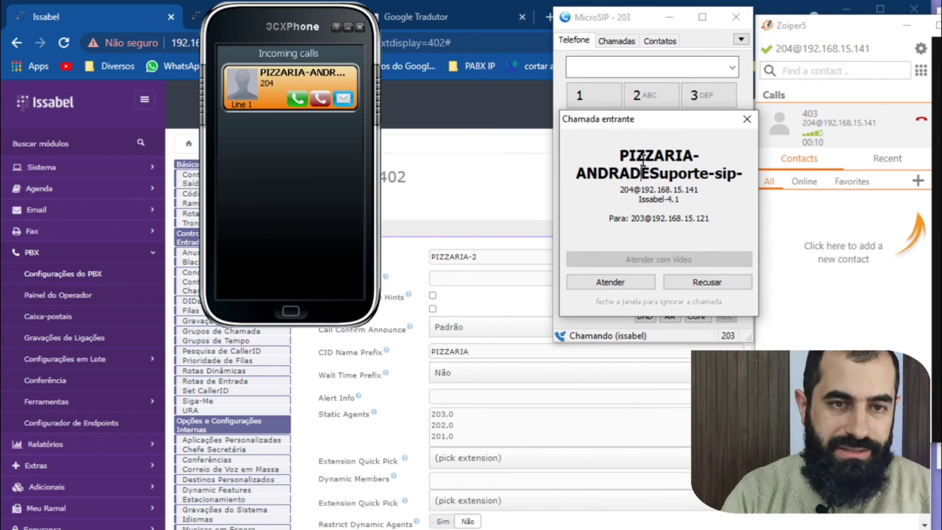
drag(619, 155, 652, 171)
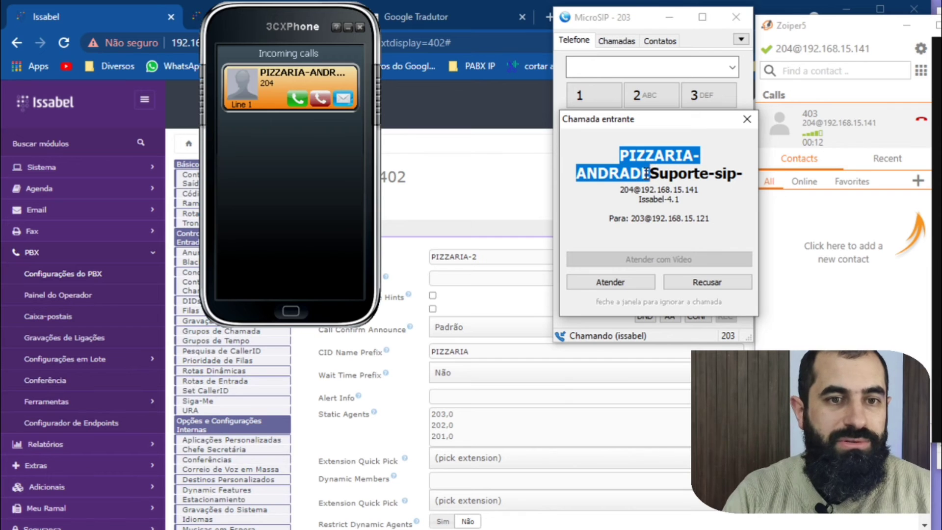
click(646, 172)
click(921, 119)
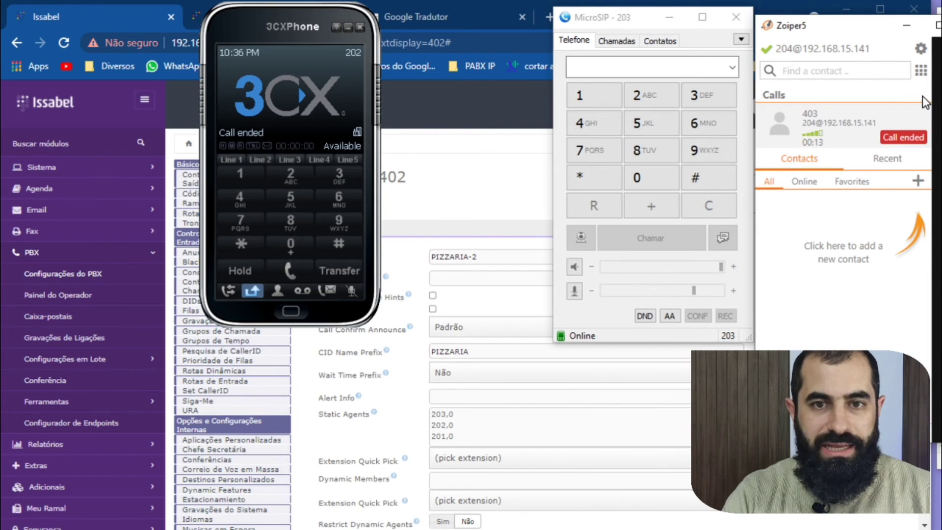
Call queue 402 from extension 204 in Zoiper.
click(920, 76)
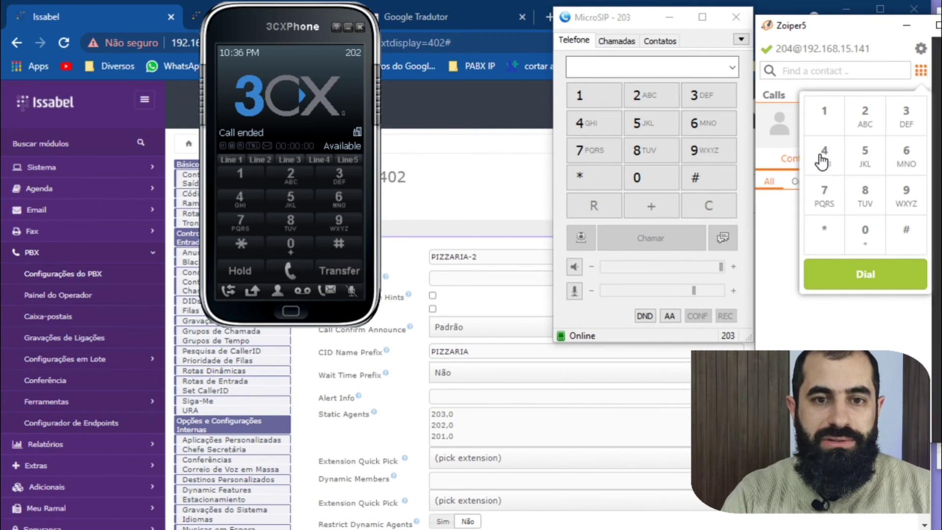
click(921, 73)
click(920, 73)
click(829, 156)
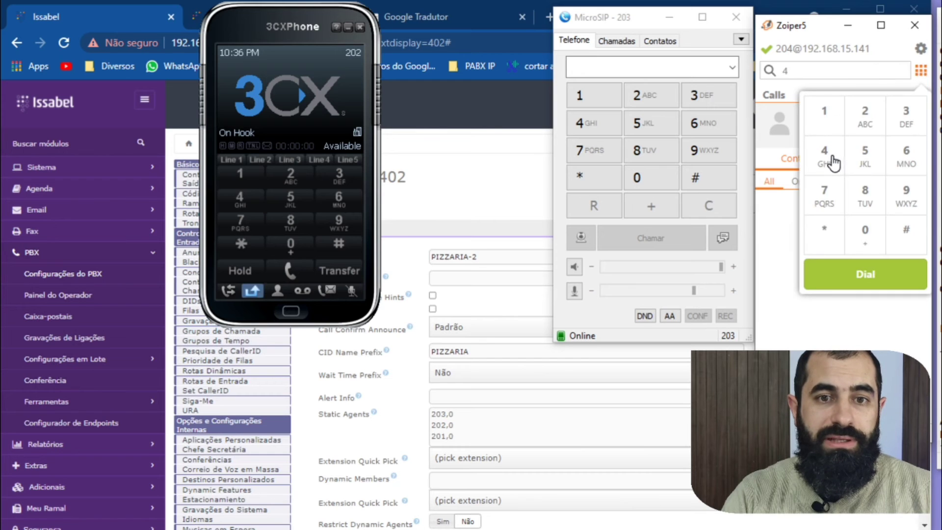
click(863, 233)
click(863, 120)
click(863, 275)
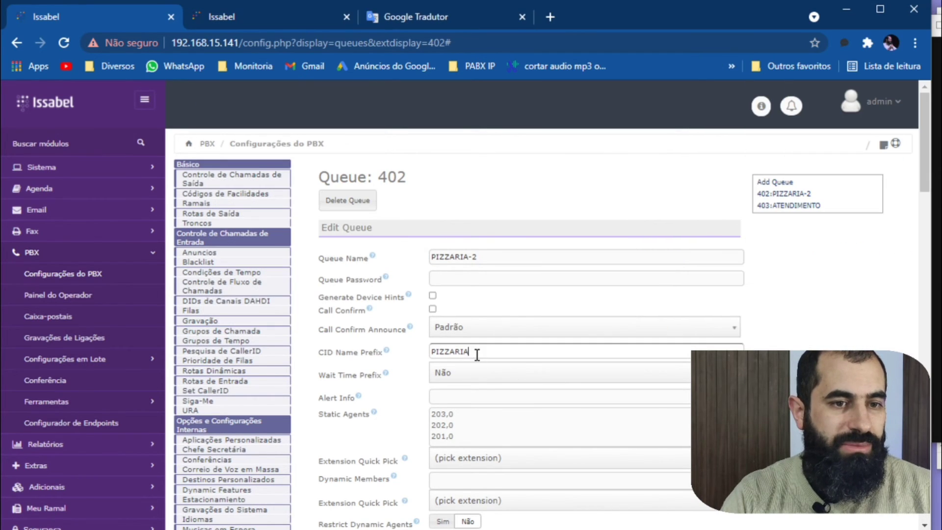
Check queue 402's CID Name Prefix in Issabel, bring up the Zoiper call, and return to the queue page.
click(469, 357)
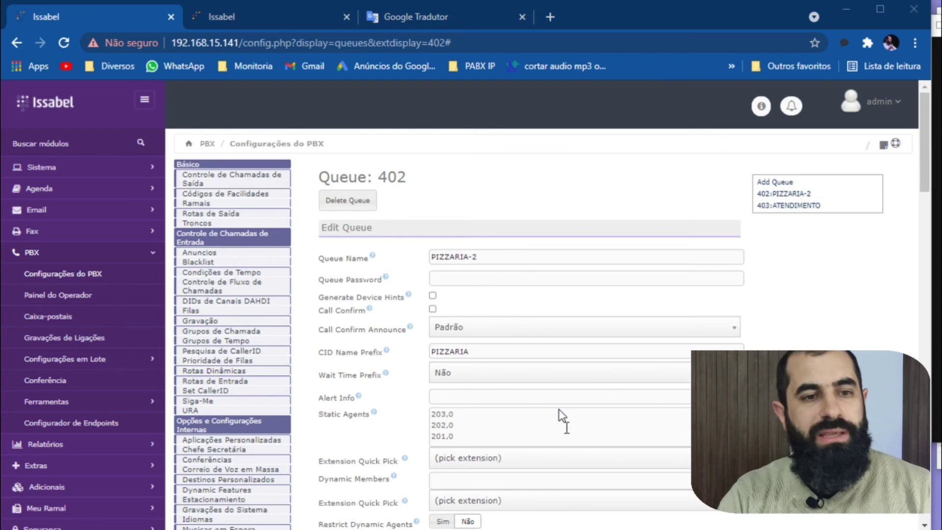
key(alt+Tab)
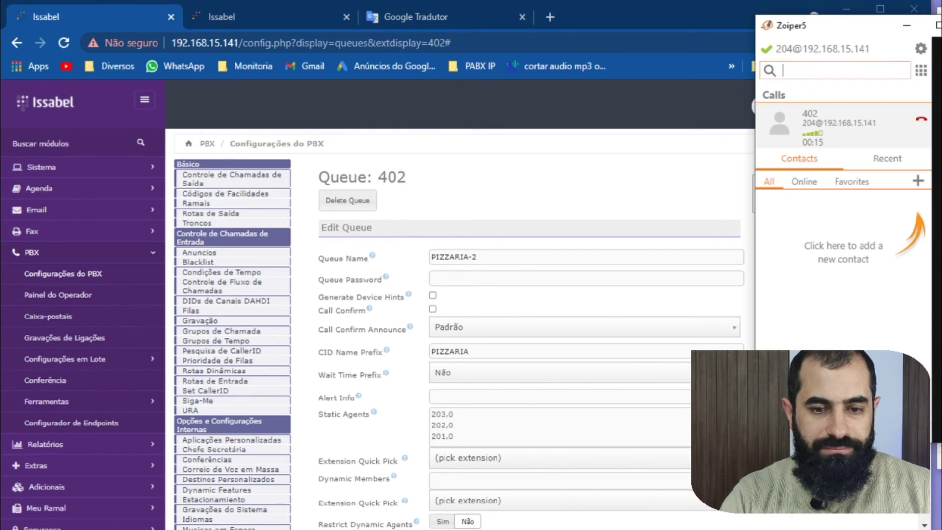
click(594, 185)
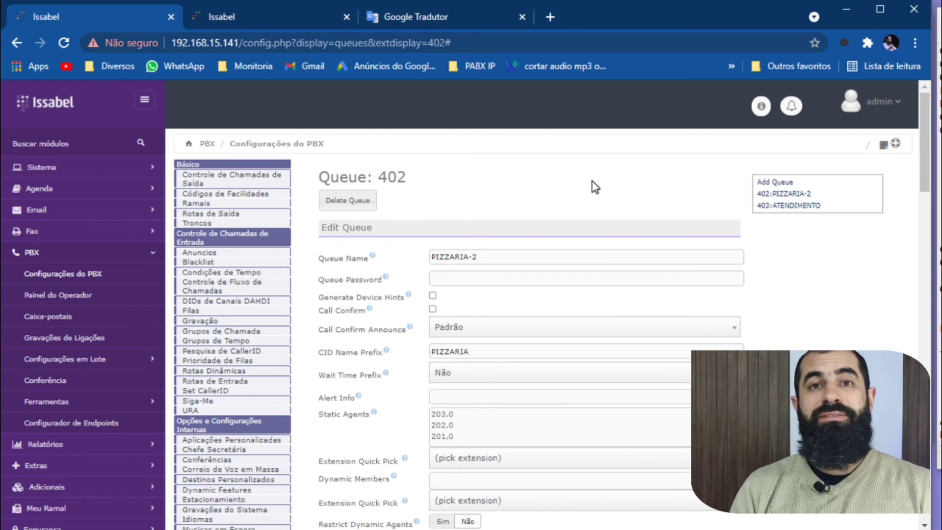
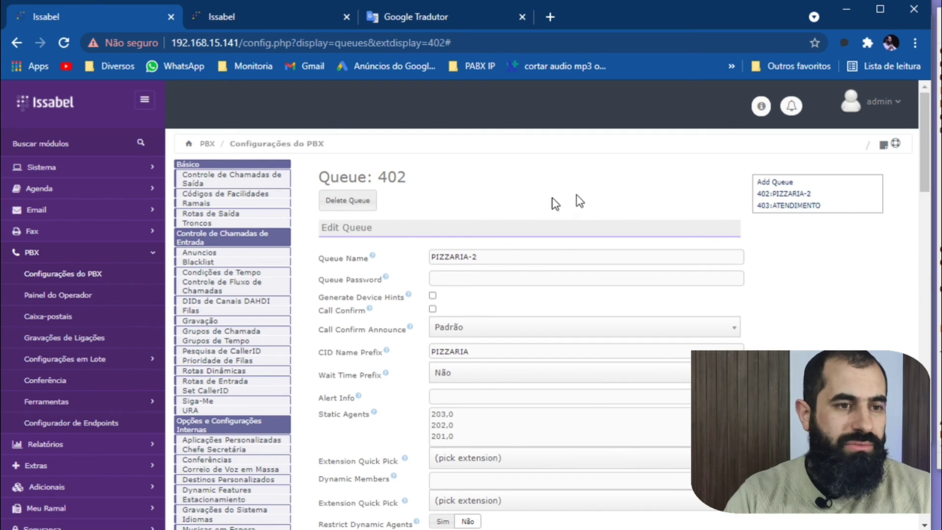
Open the Callback settings under remote access and enter MOTOBOY as the new callback's description.
scroll(245, 289, down, 3)
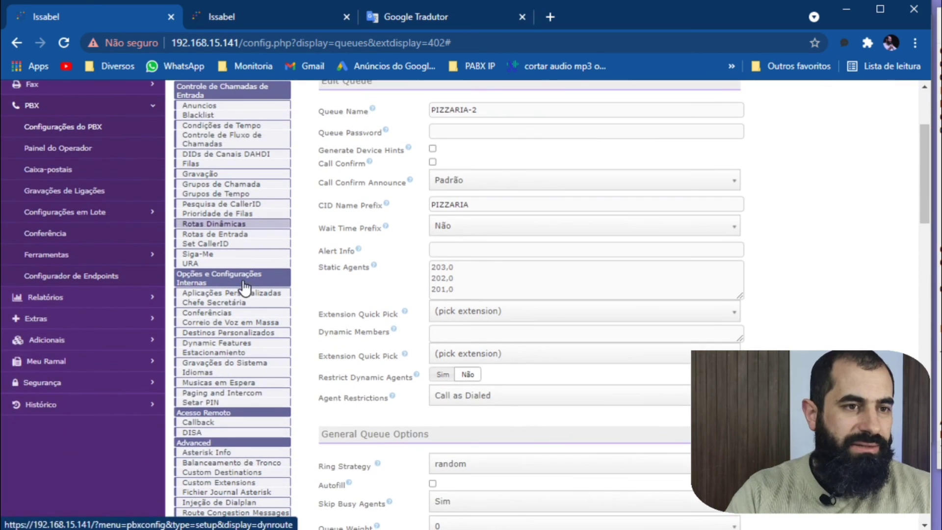
click(206, 432)
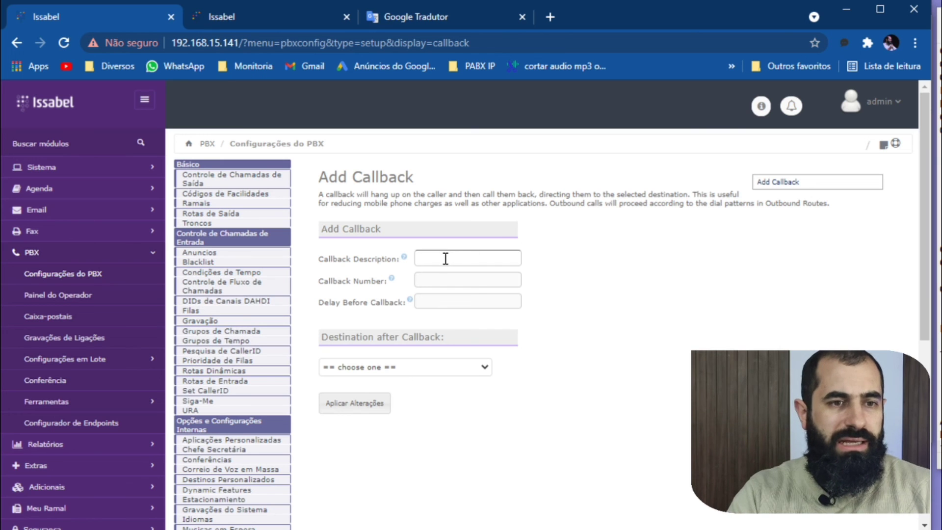
text(moto)
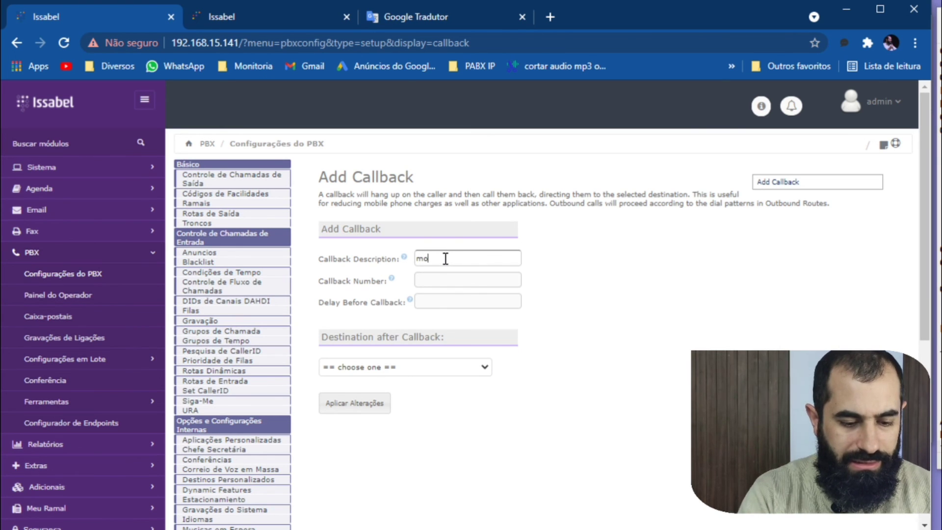
key(BackSpace)
key(BackSpace)
key(BackSpace)
key(BackSpace)
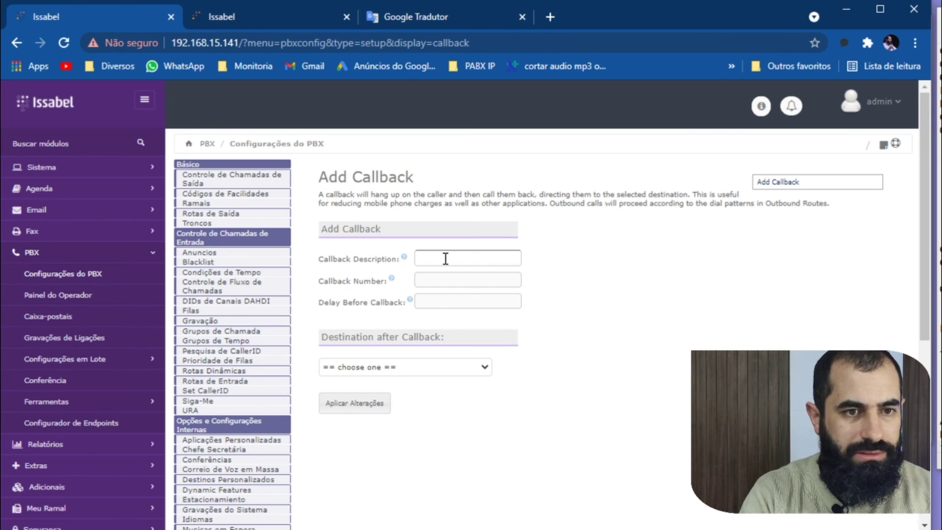
text(MOTOBOY)
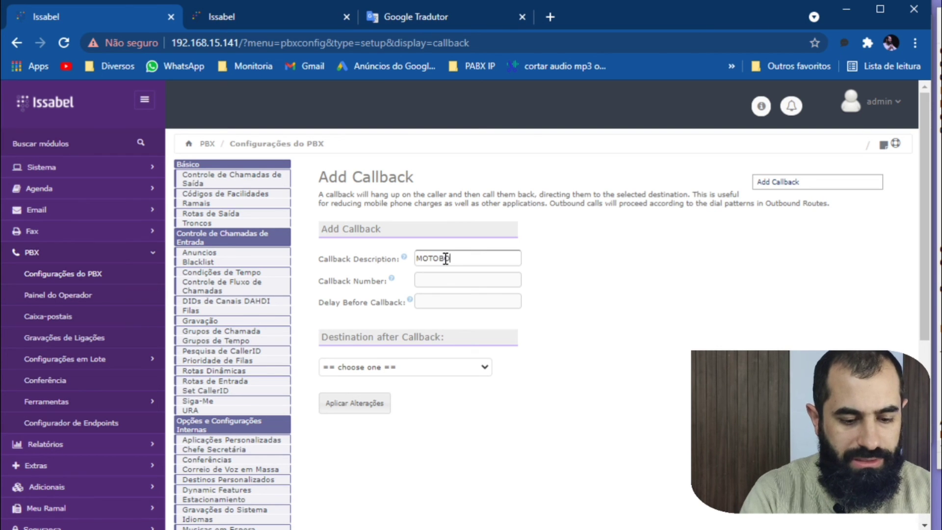
key(Left)
key(Left)
key(Left)
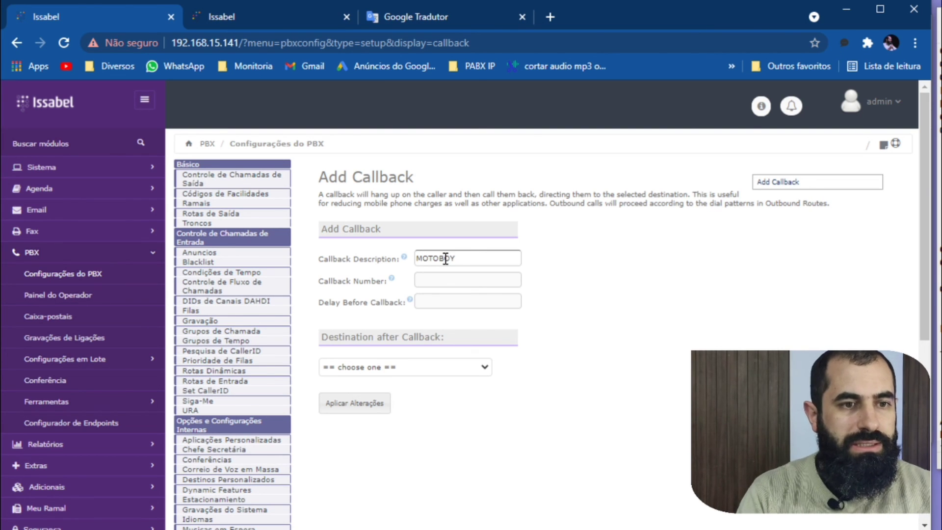
key(Tab)
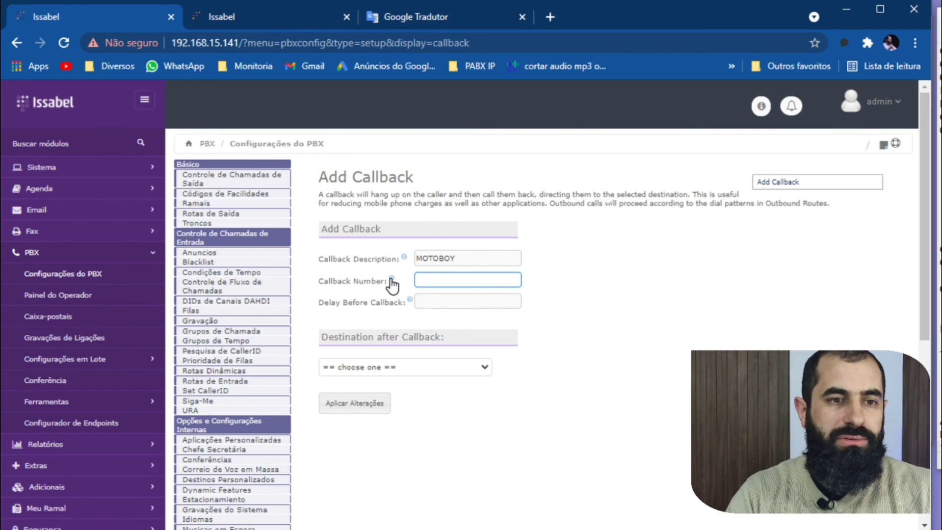
Set the MOTOBOY callback's Delay Before Callback to 3, leaving the callback number empty.
mouse_move(392, 279)
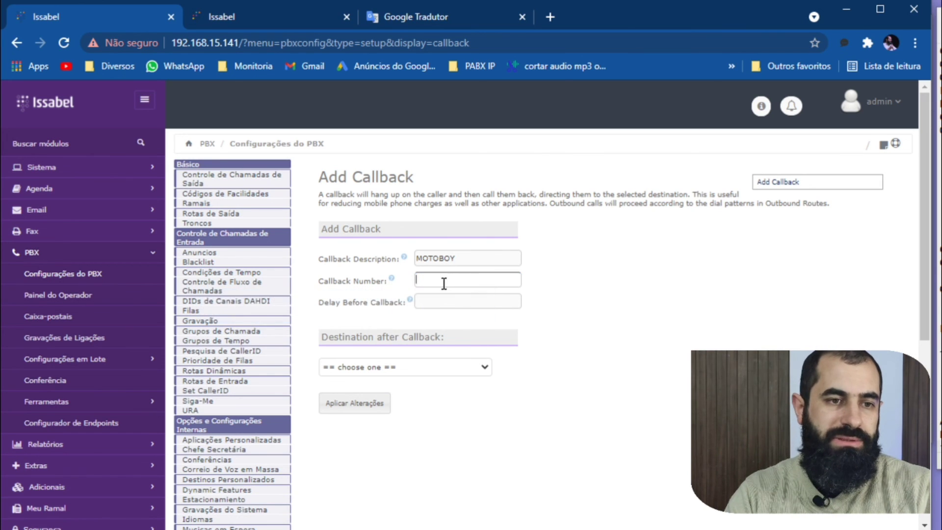
click(592, 285)
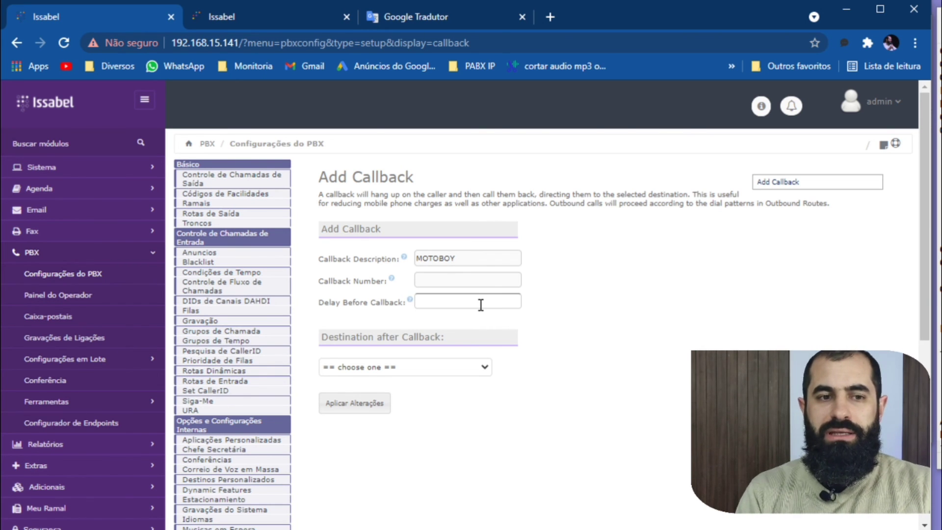
text(3)
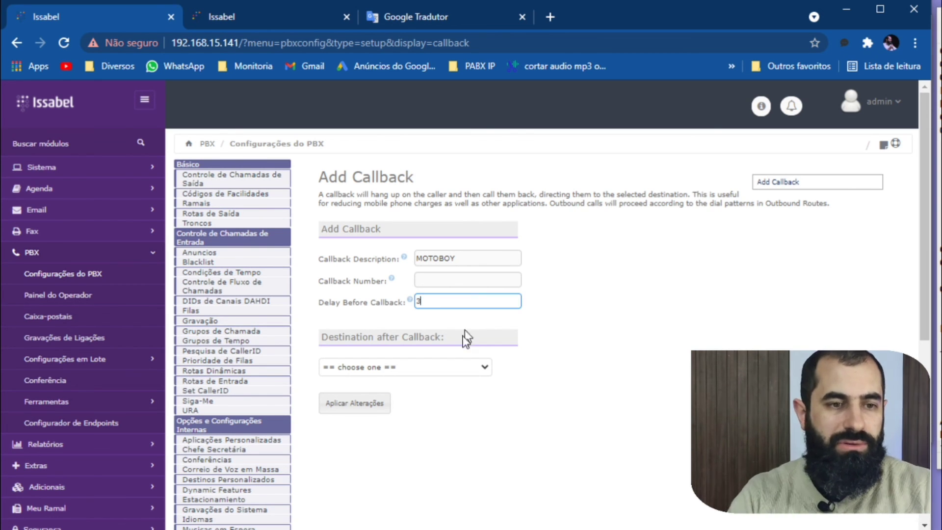
Set the destination after callback to Queues, ATENDIMENTO <403>.
click(448, 366)
scroll(352, 495, down, 2)
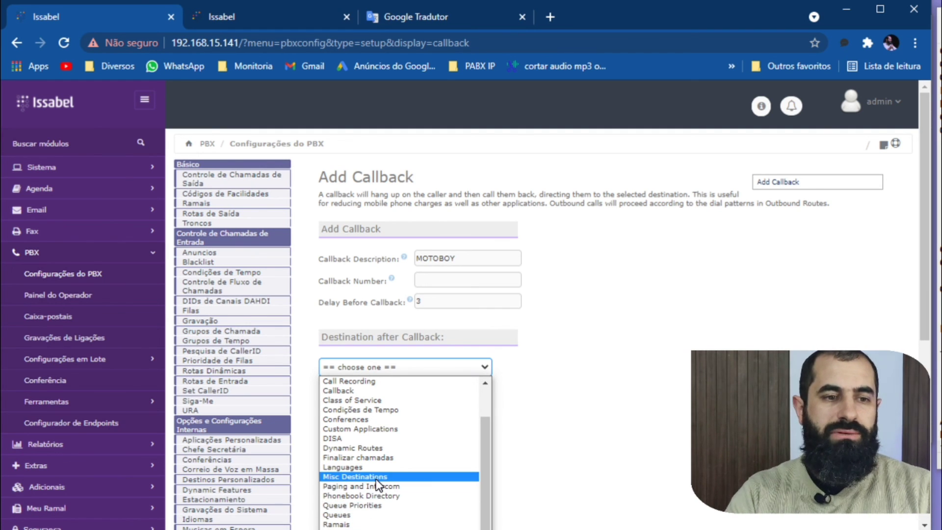
scroll(376, 479, up, 1)
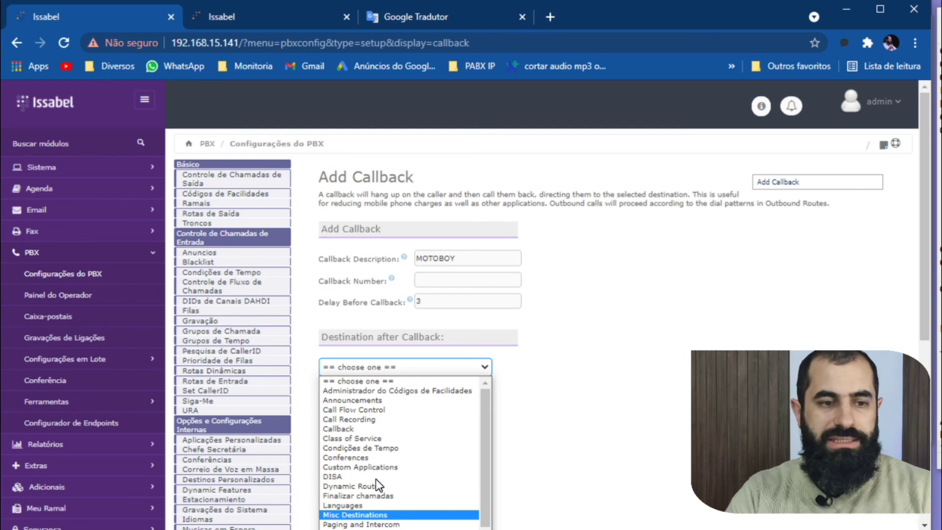
scroll(376, 479, down, 1)
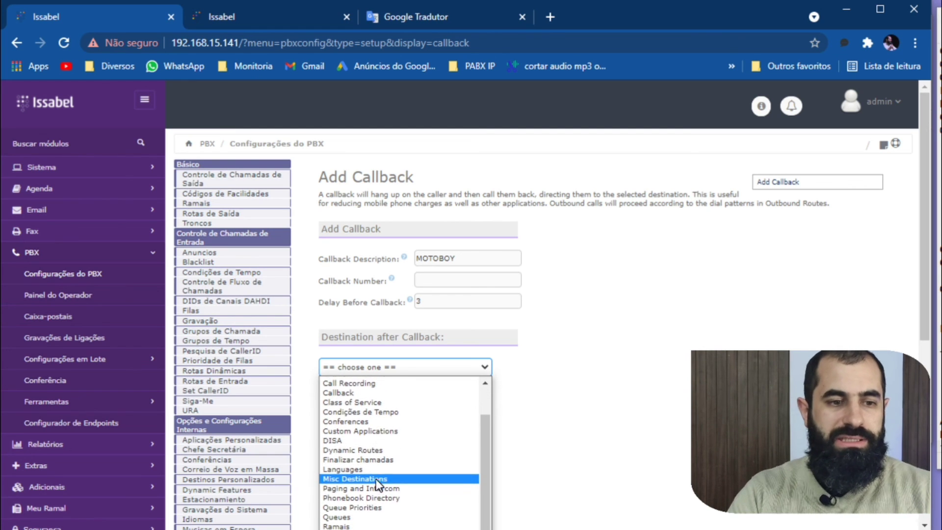
click(346, 514)
click(526, 369)
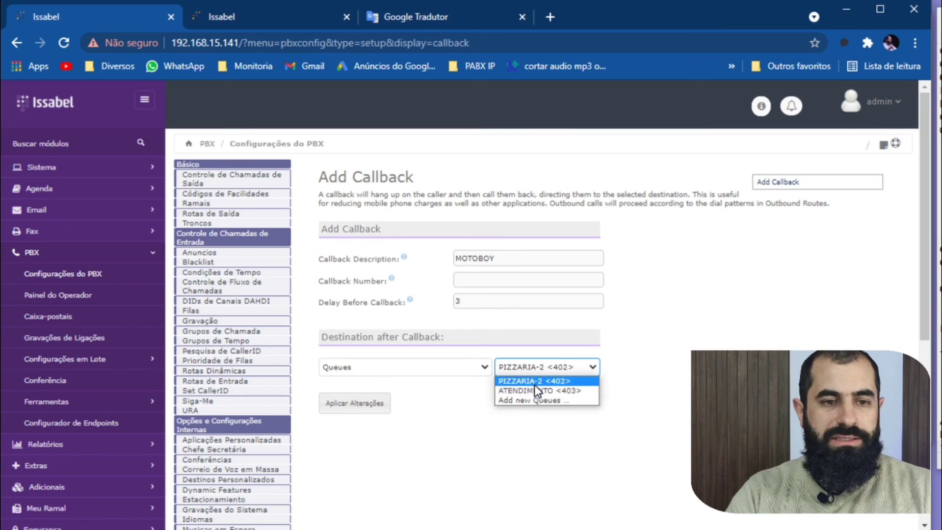
click(534, 391)
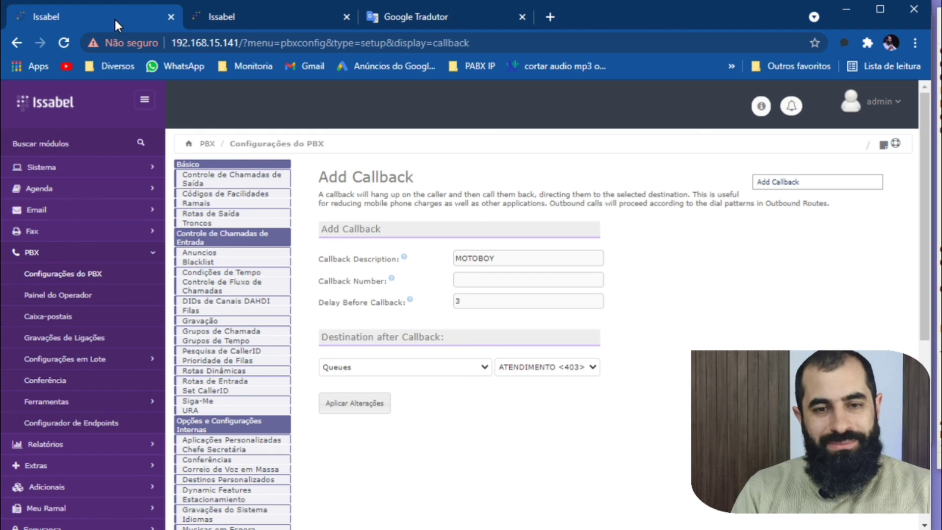
scroll(385, 259, down, 1)
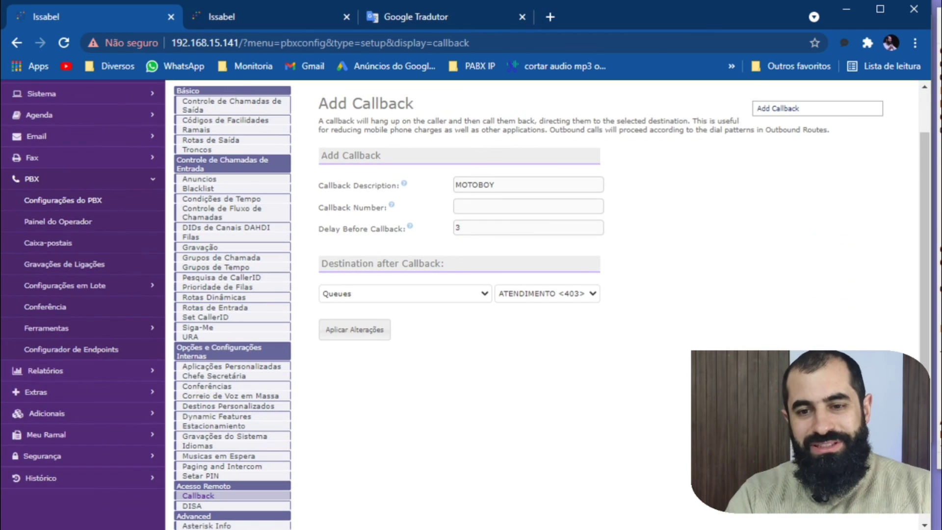